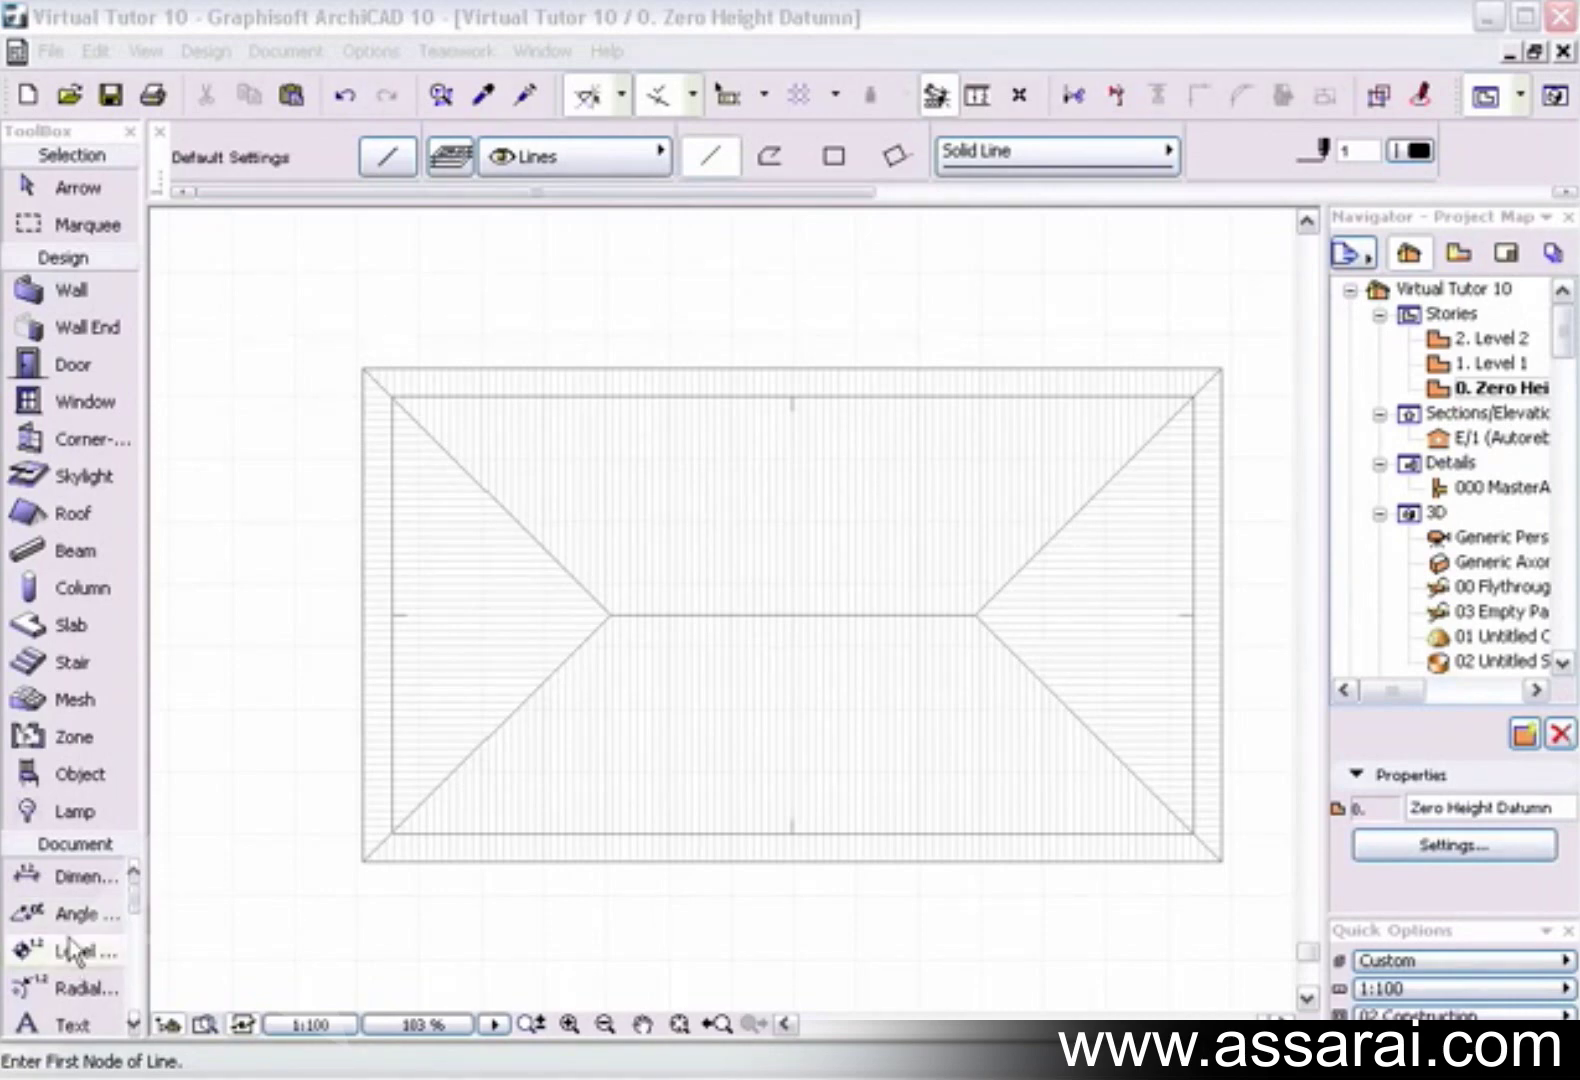
# Scroll the ToolBox down to its Document section to reach the Line tool
pyautogui.scroll(-5, 72, 955)
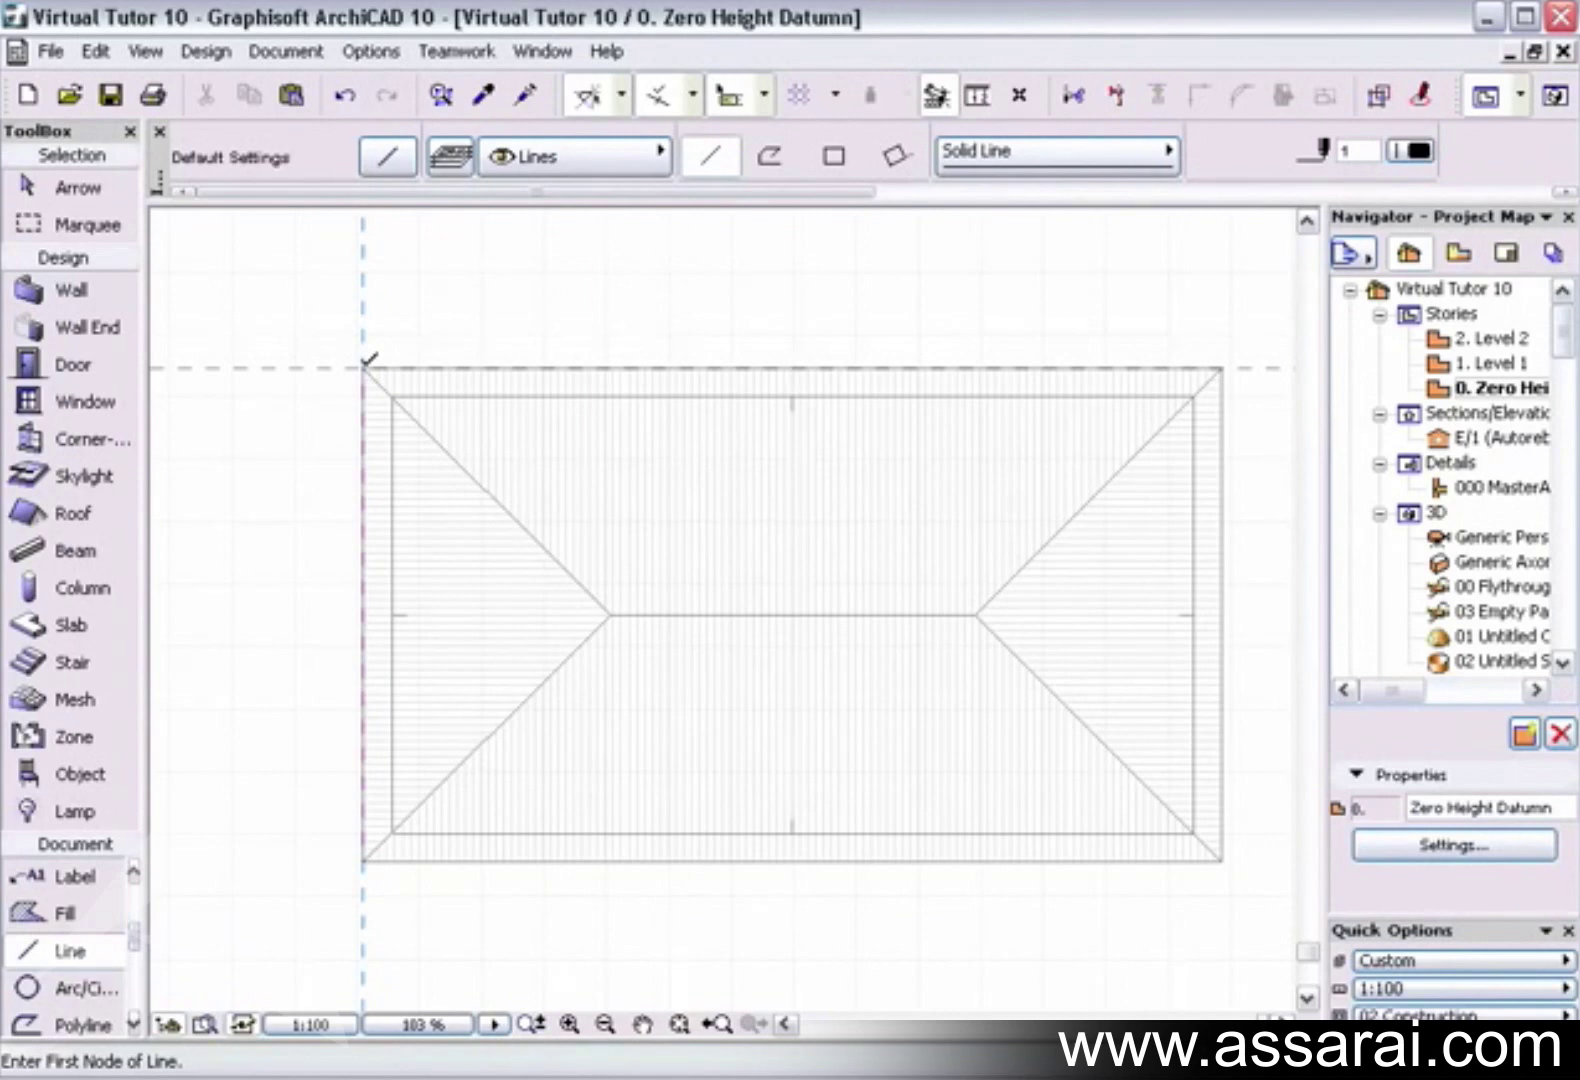
# Draw a vertical line about 8837 long from the roof's top edge to below its bottom edge, then select it
pyautogui.write('x18')
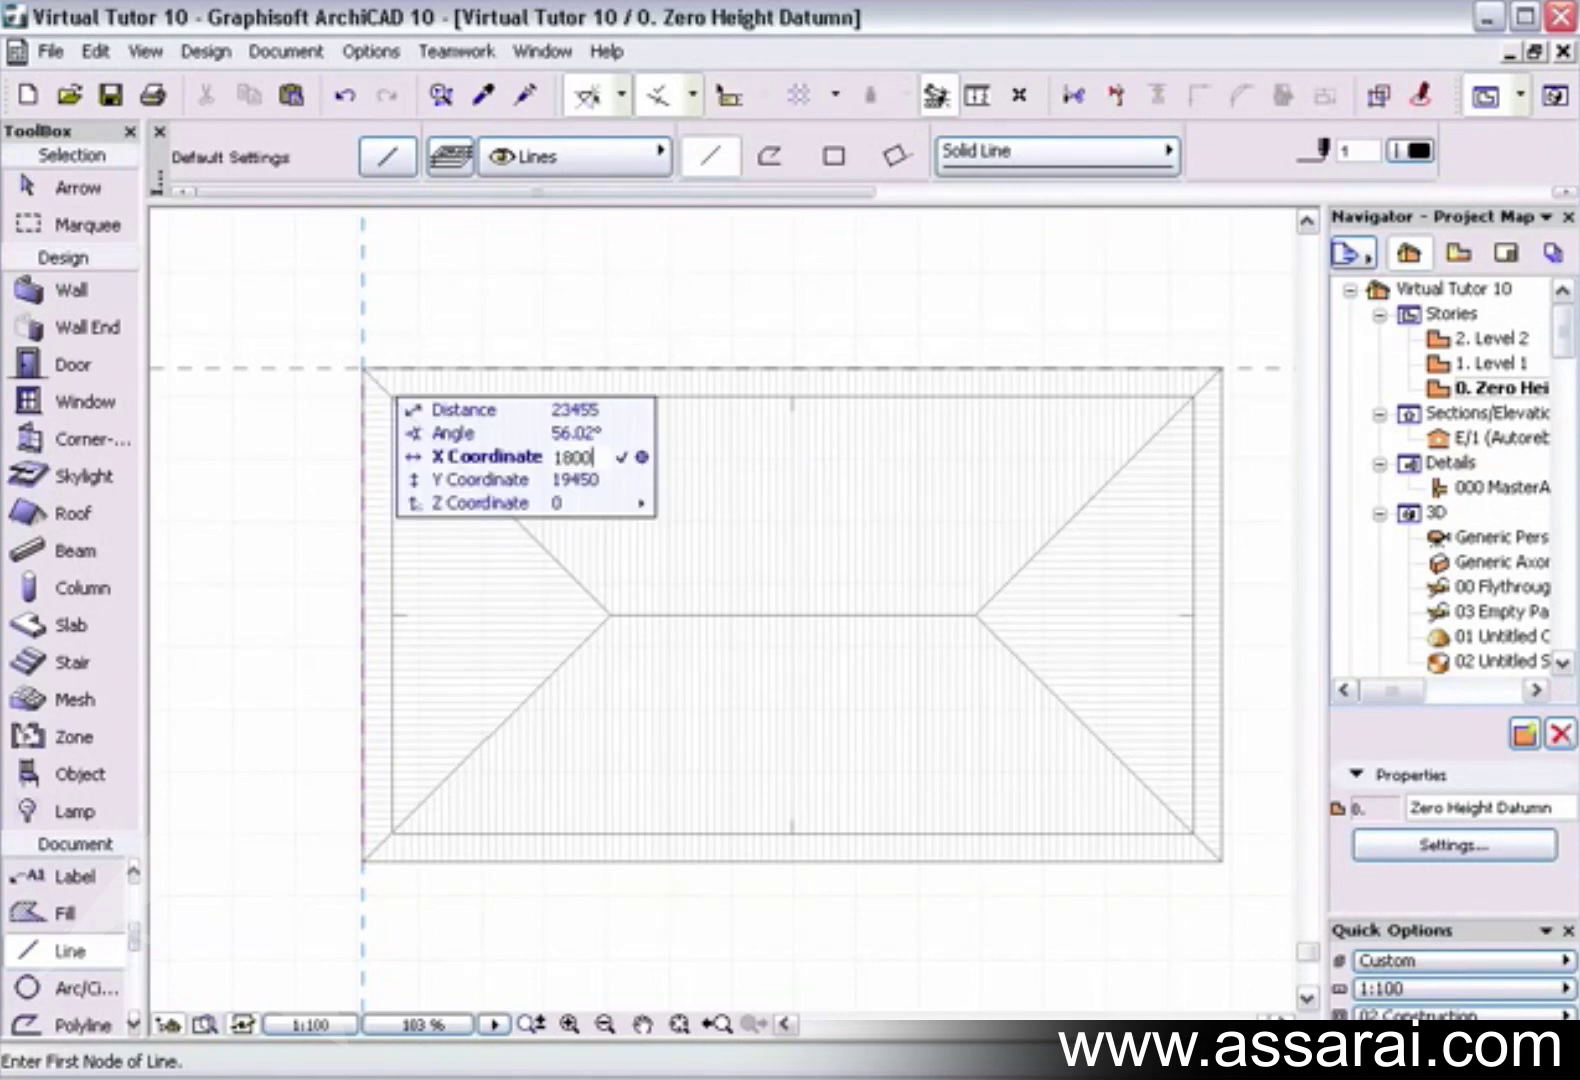
pyautogui.press('BackSpace')
pyautogui.press('BackSpace')
pyautogui.press('BackSpace')
pyautogui.press('BackSpace')
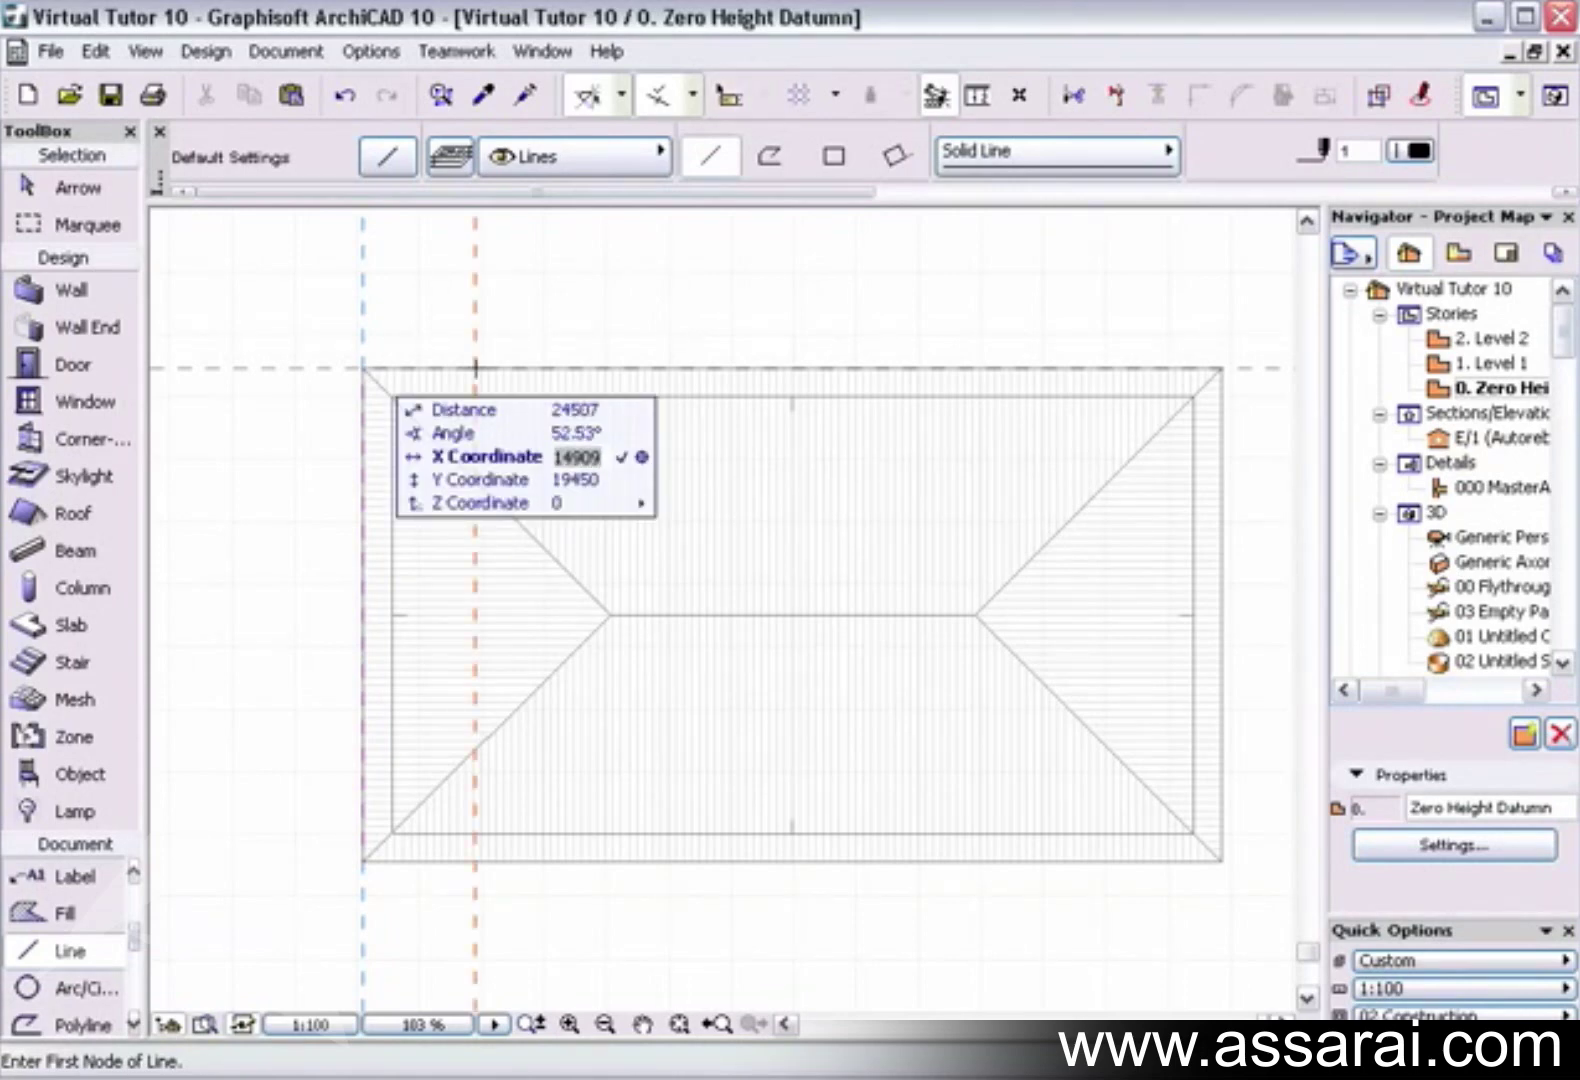
pyautogui.click(475, 368)
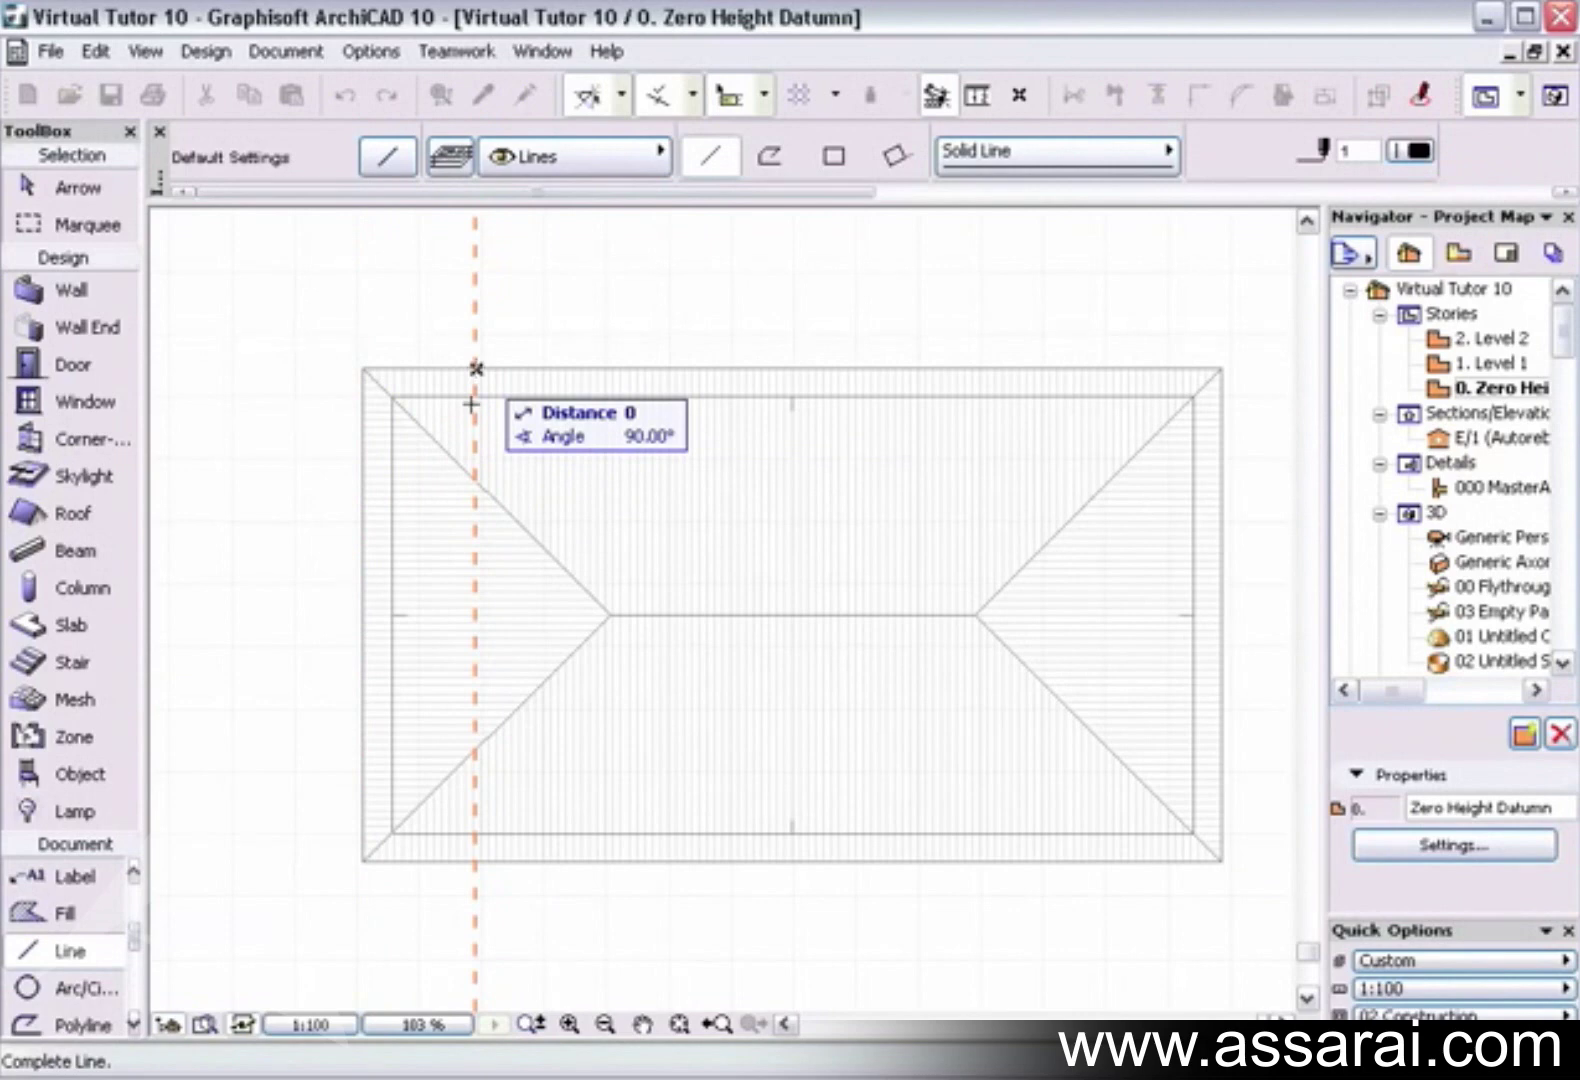
pyautogui.press('Escape')
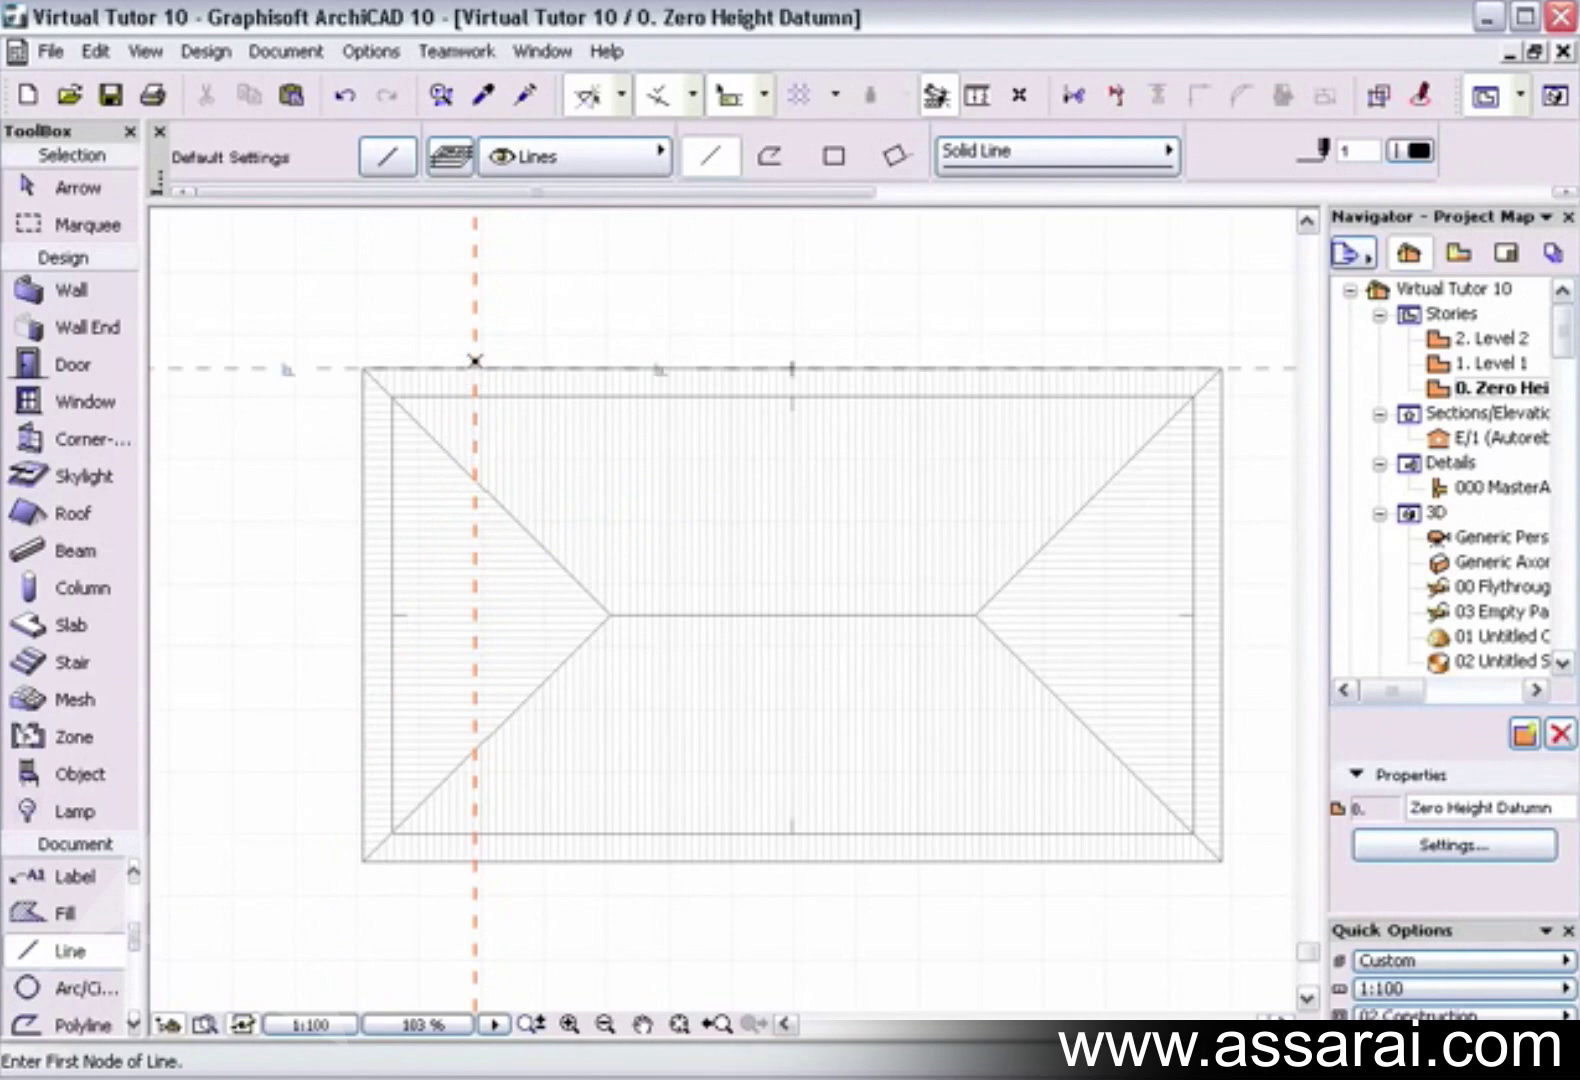
pyautogui.click(475, 368)
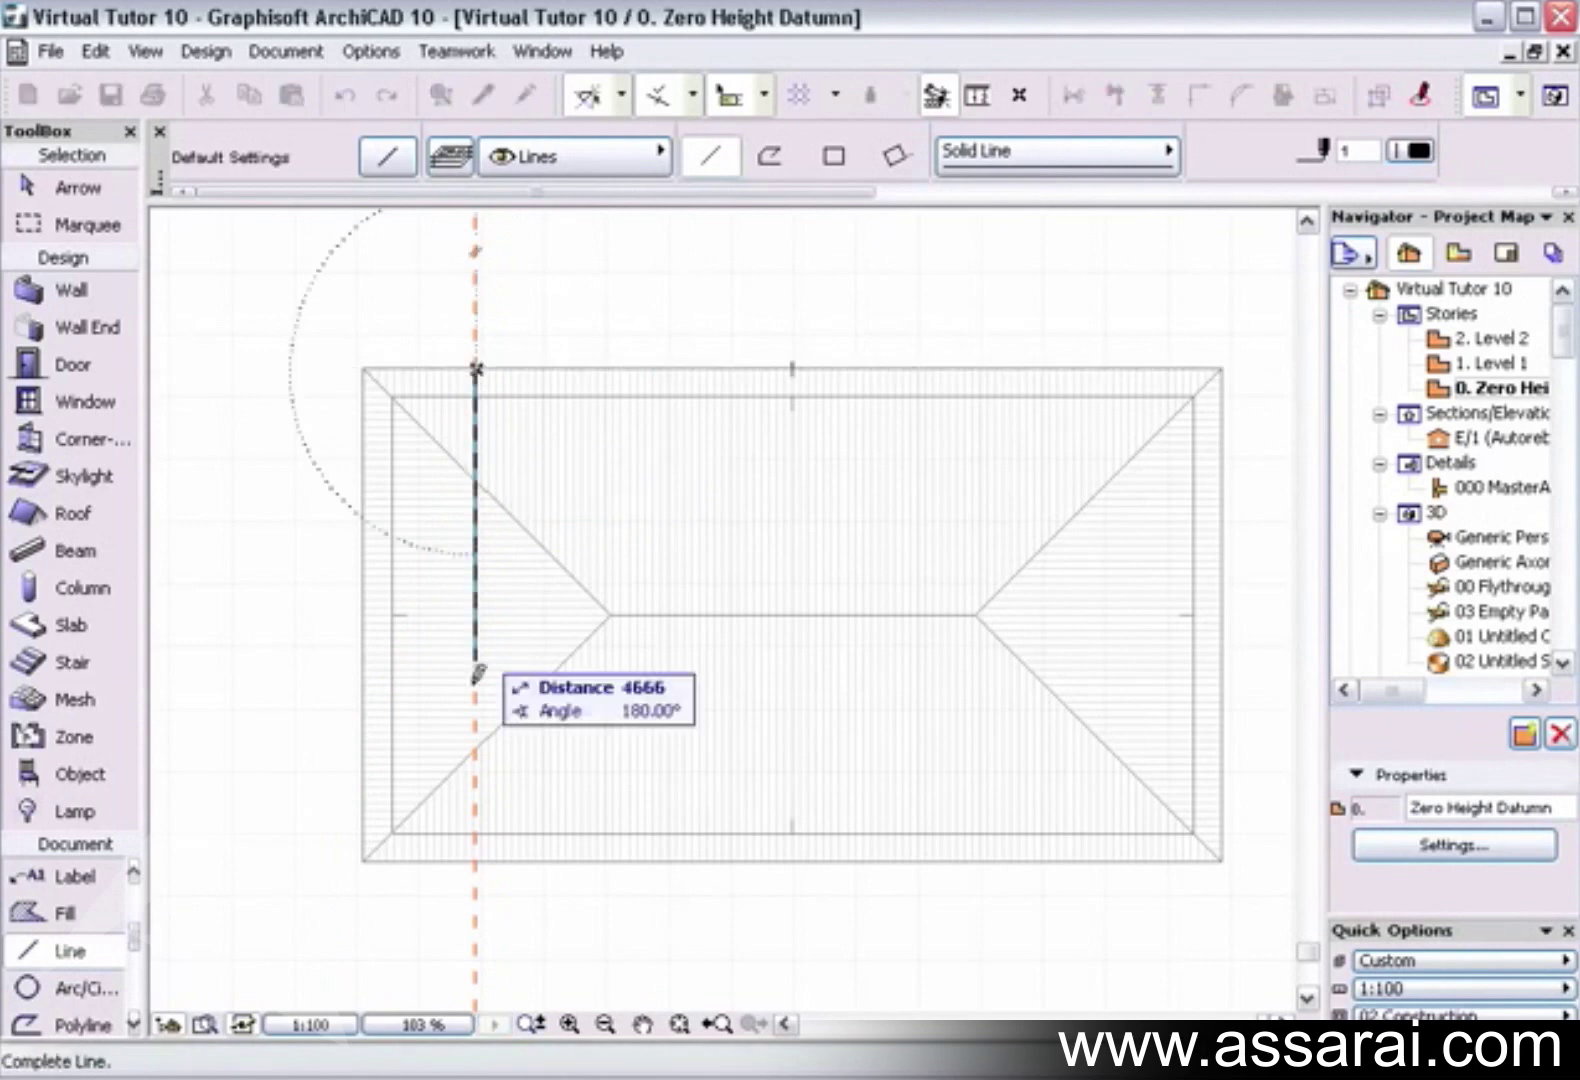
pyautogui.click(477, 921)
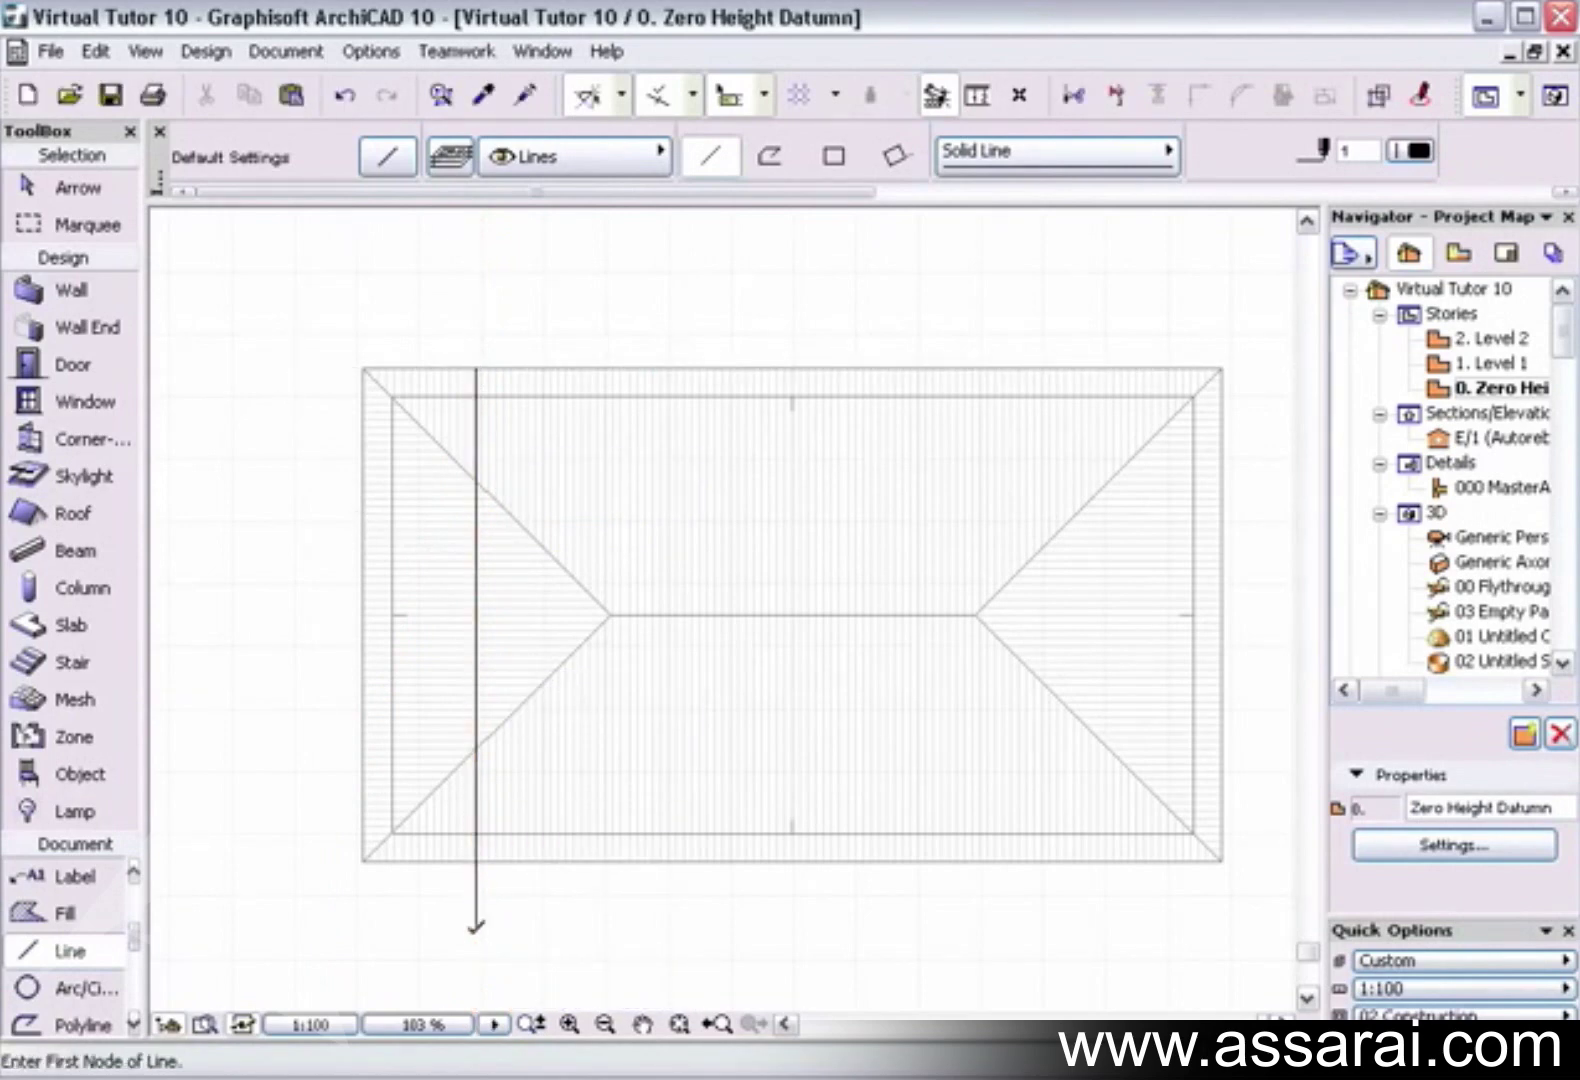
pyautogui.keyDown('shift'); pyautogui.click(476, 925); pyautogui.keyUp('shift')
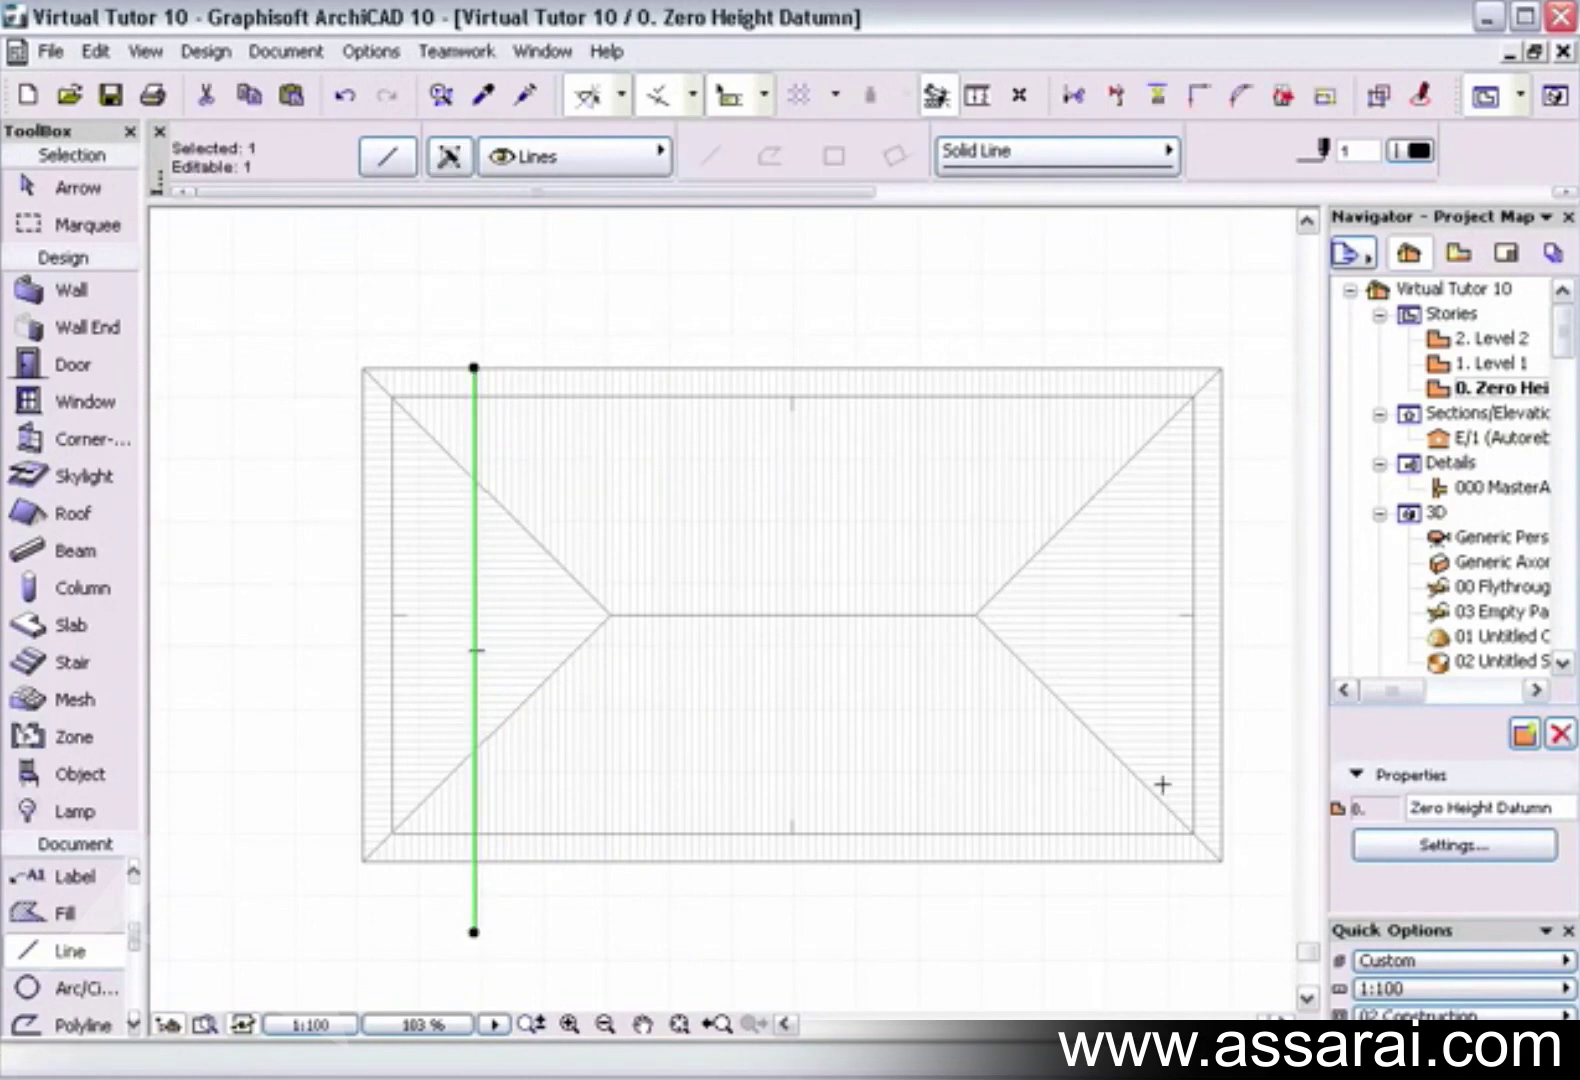
# Mirror a copy of the vertical line about the roof's vertical centre axis onto the right hip
pyautogui.click(95, 51)
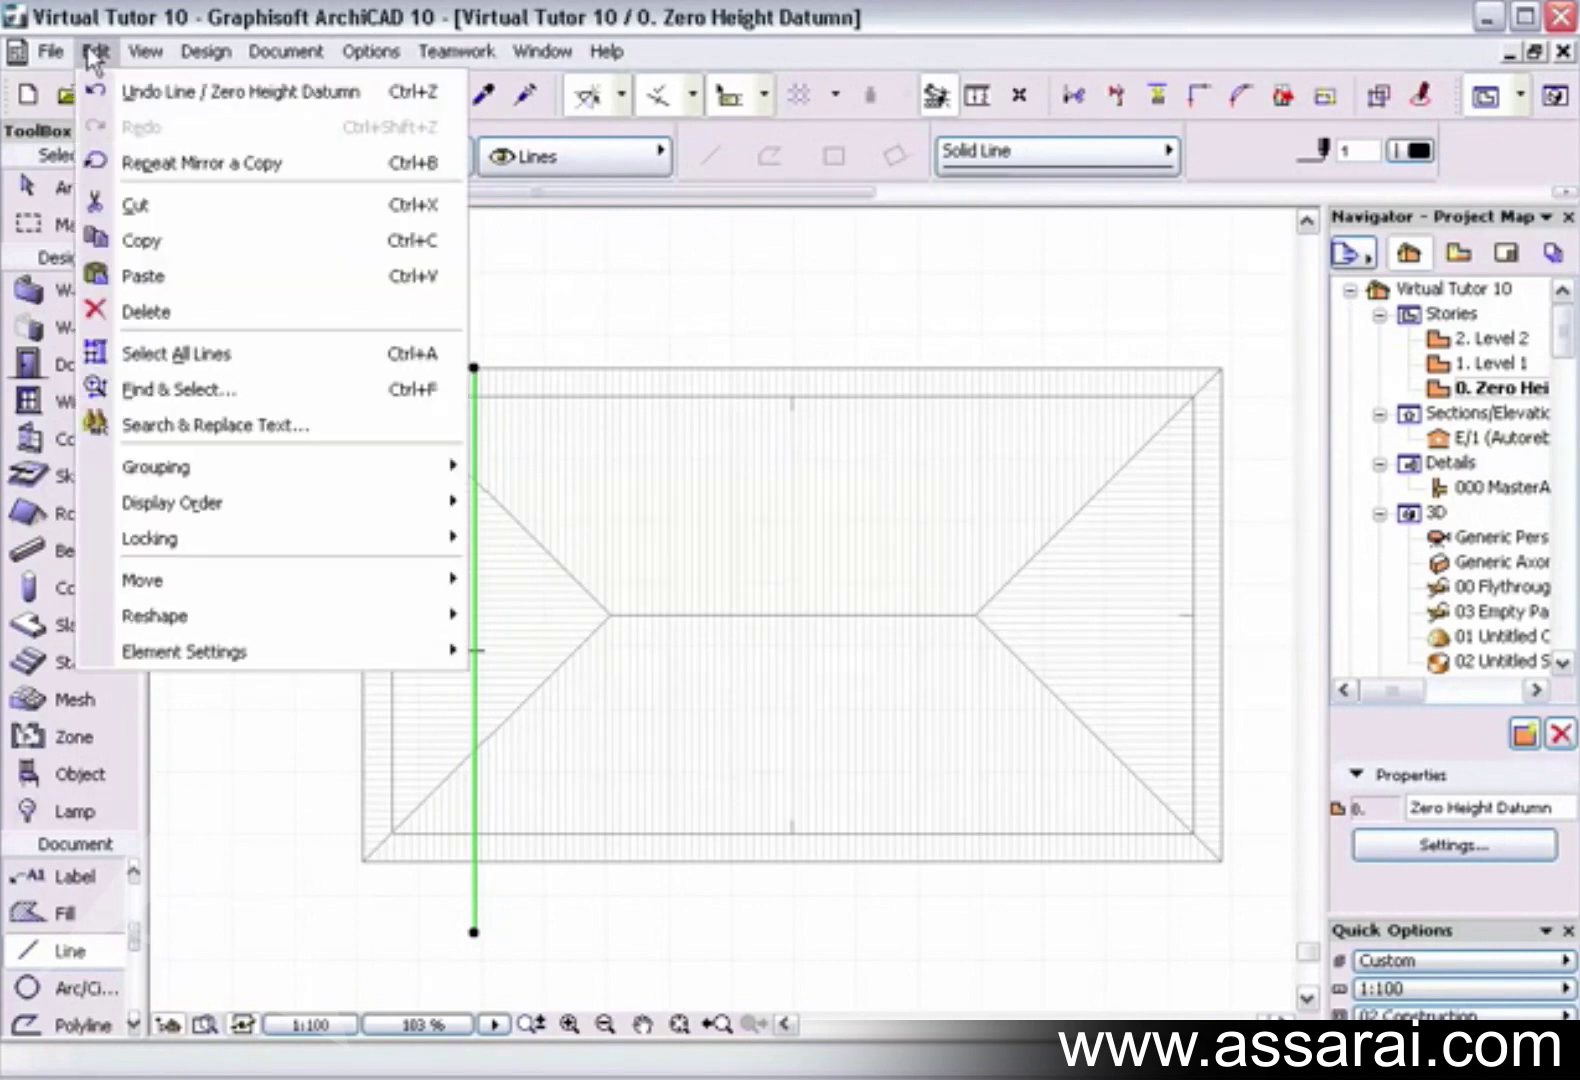
pyautogui.moveTo(195, 600)
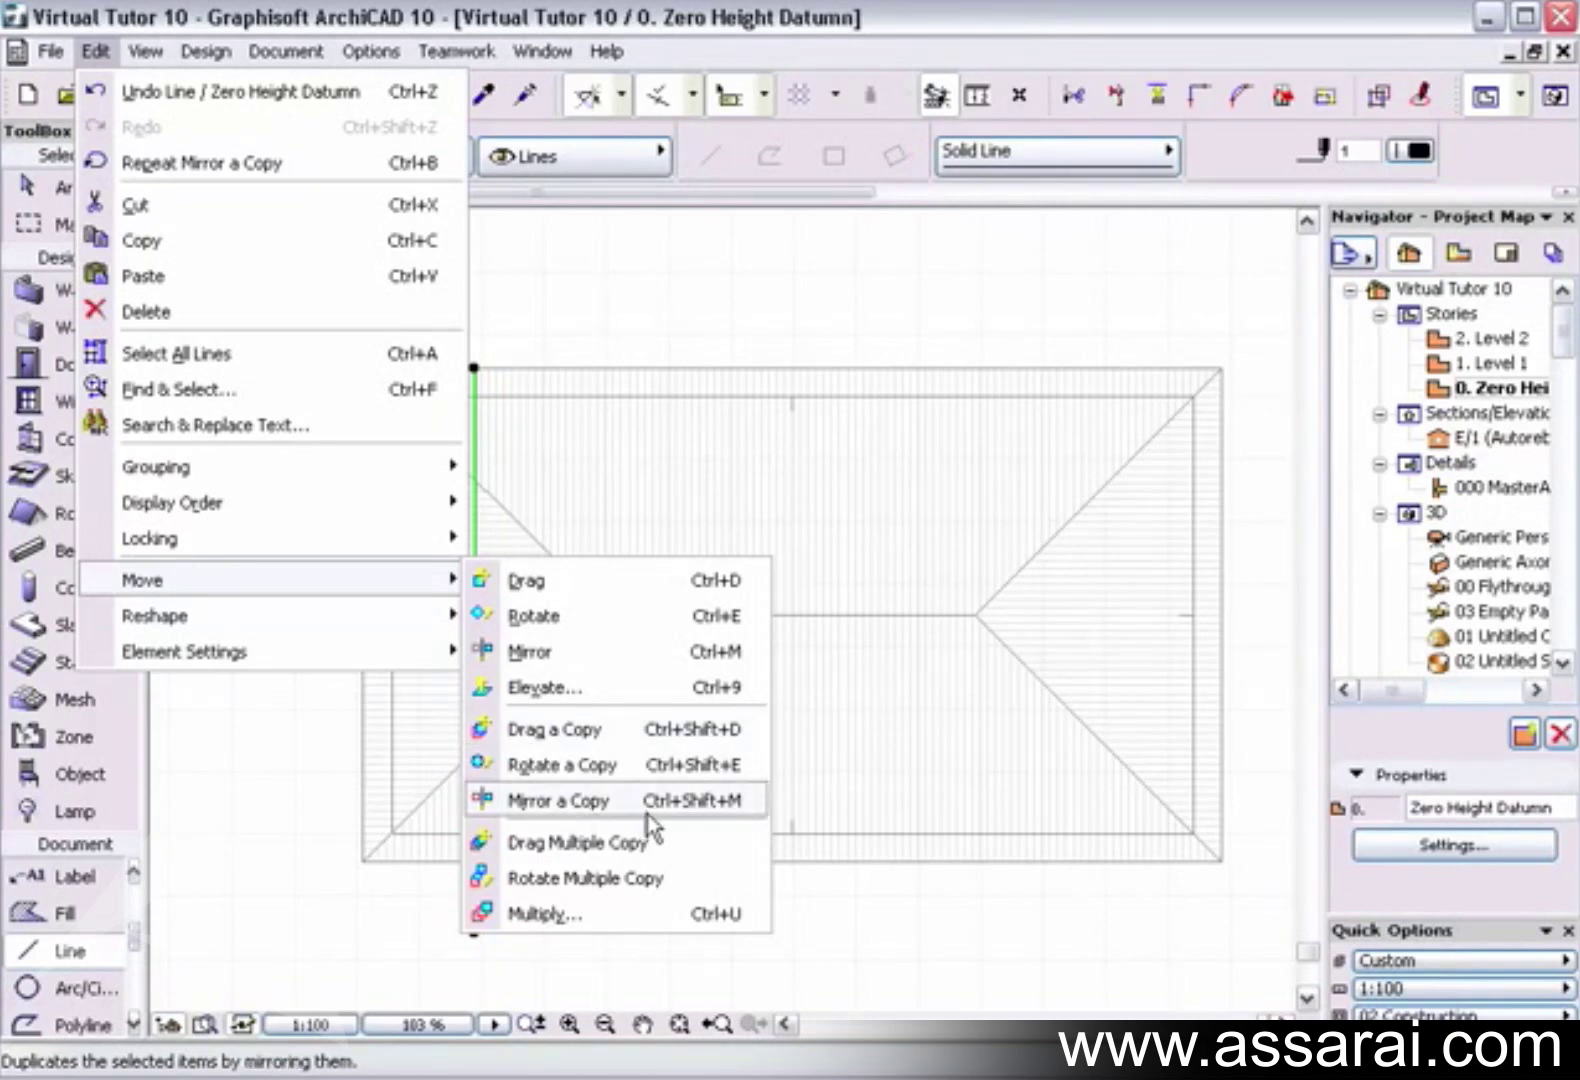
pyautogui.press('Escape')
pyautogui.press('Escape')
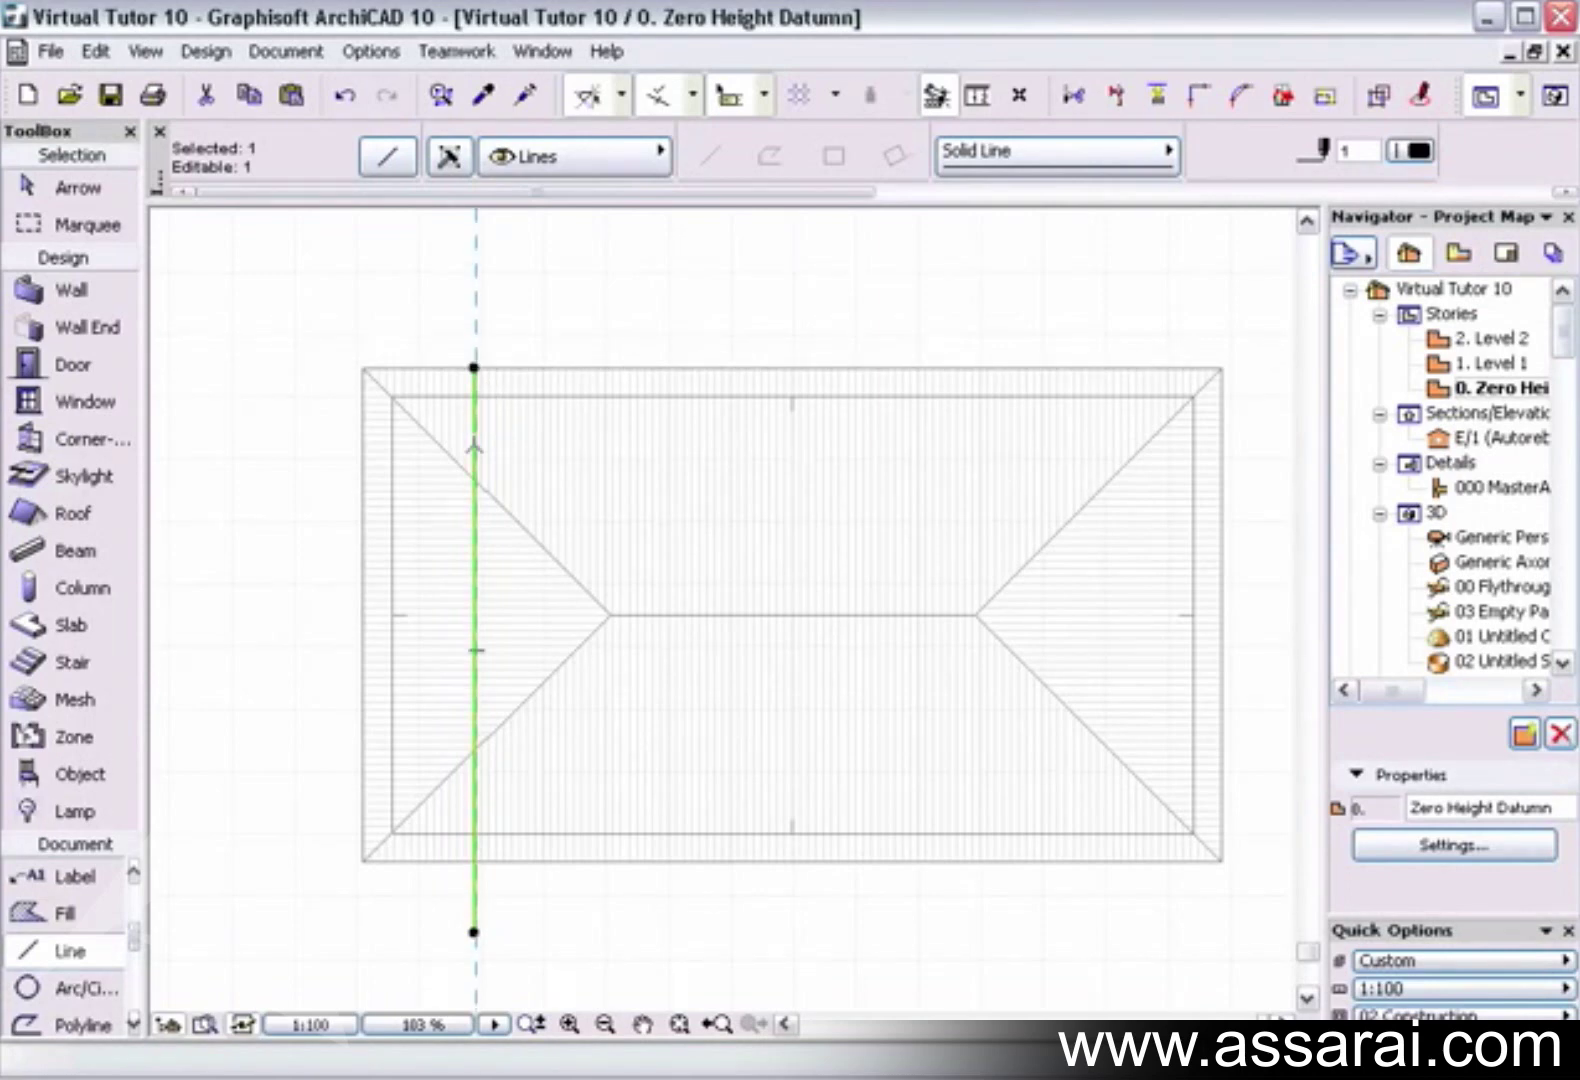
pyautogui.click(474, 447)
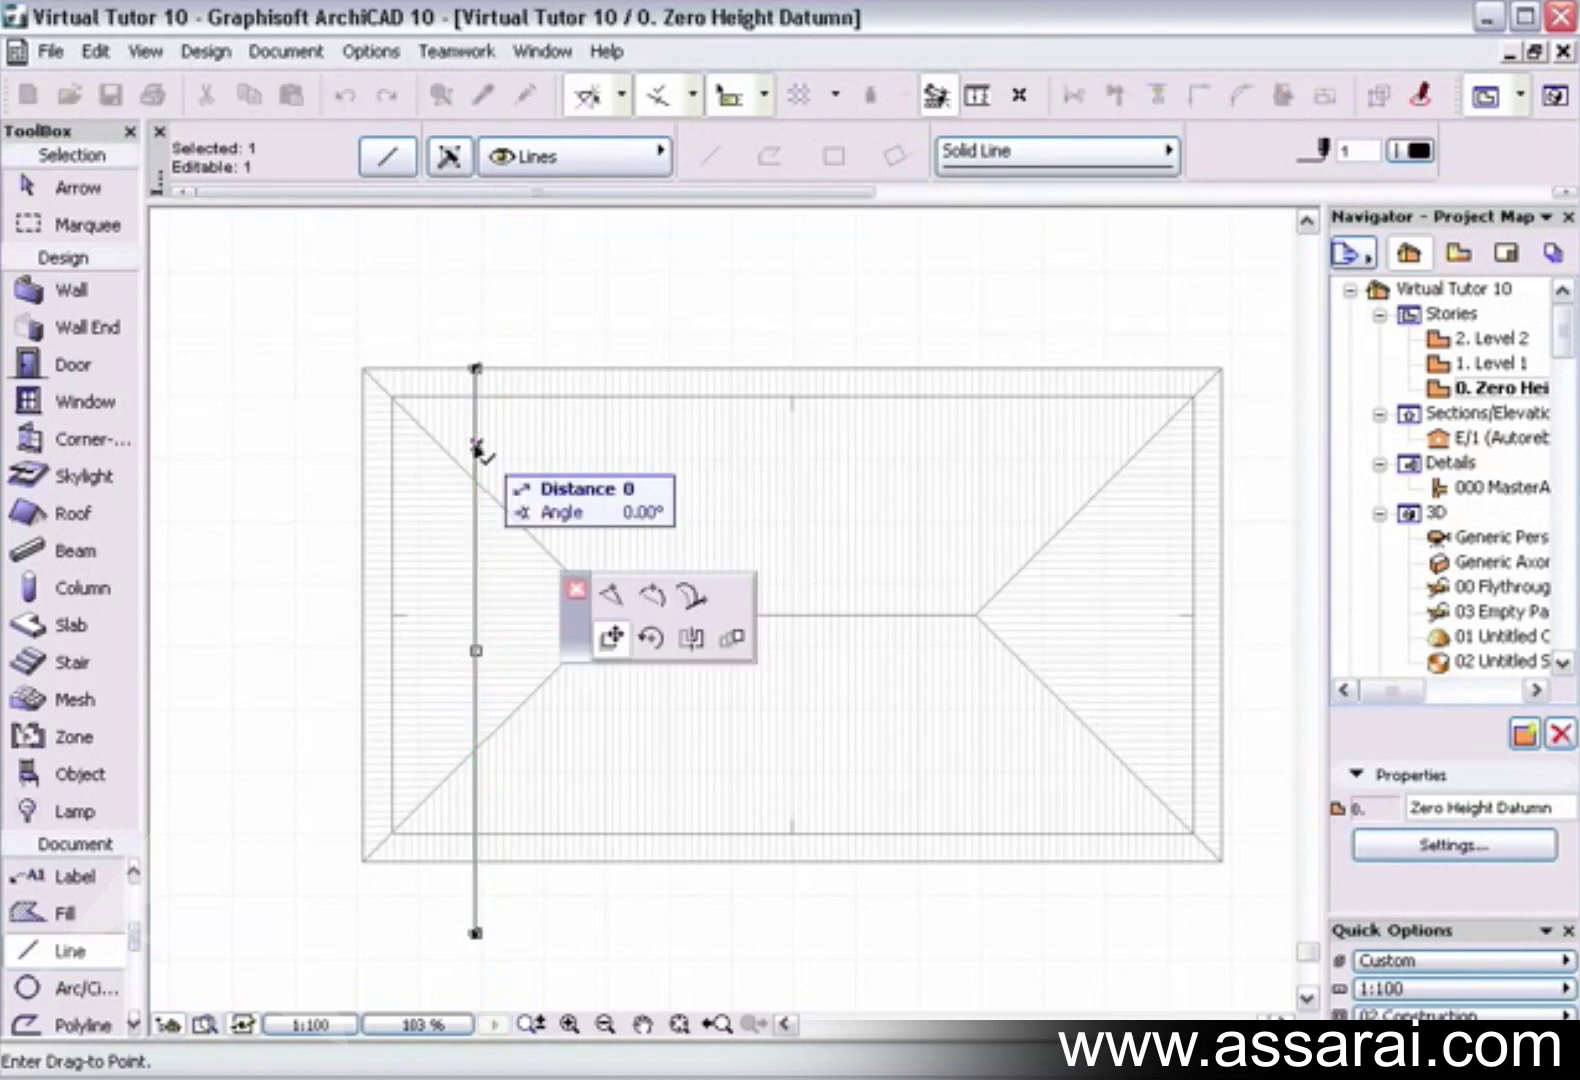
pyautogui.click(692, 638)
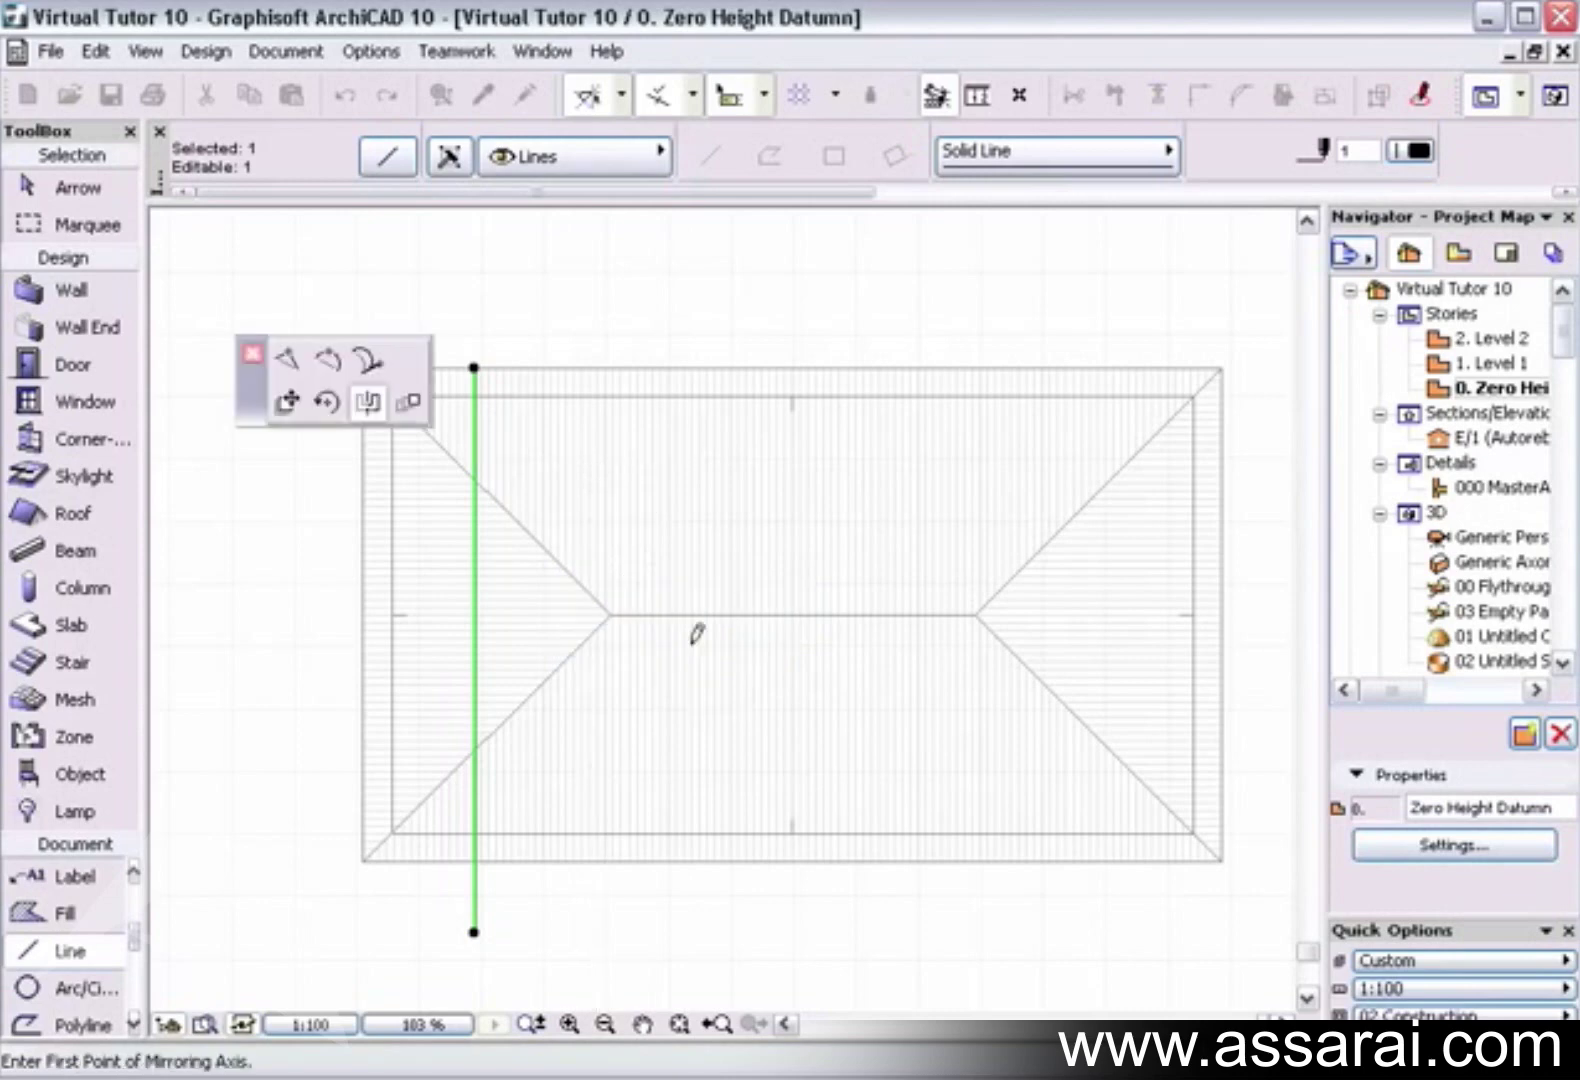
pyautogui.press('ctrl')
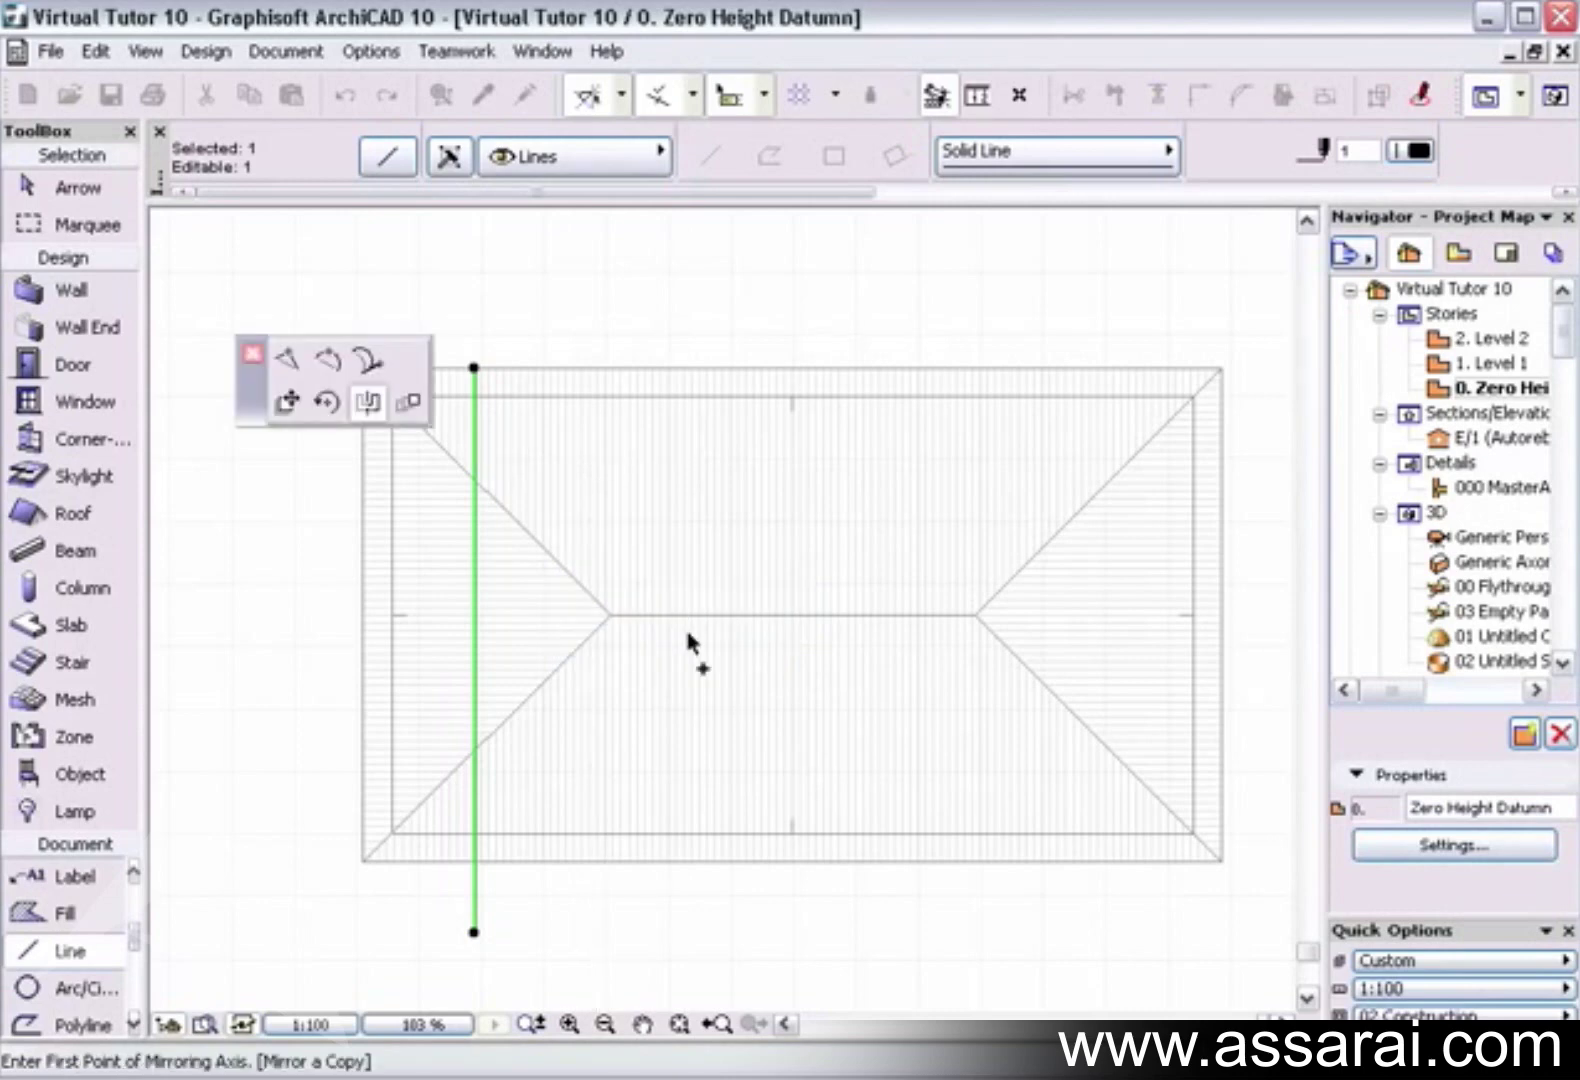
pyautogui.click(792, 397)
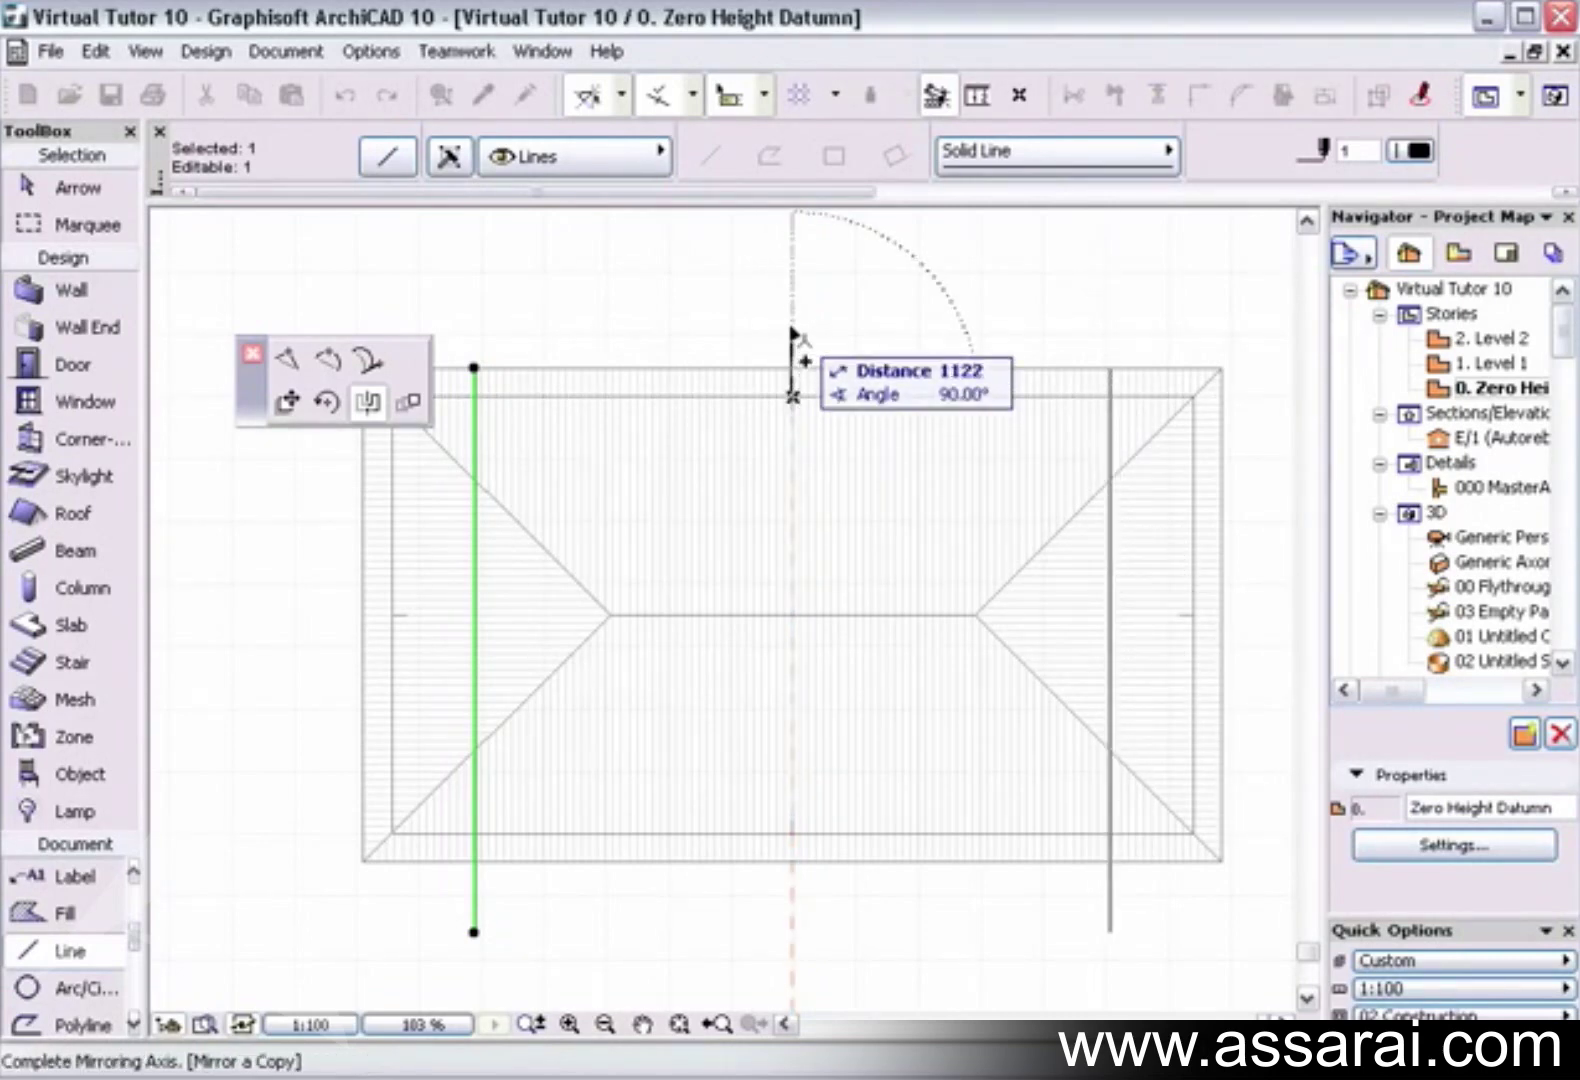
pyautogui.click(793, 330)
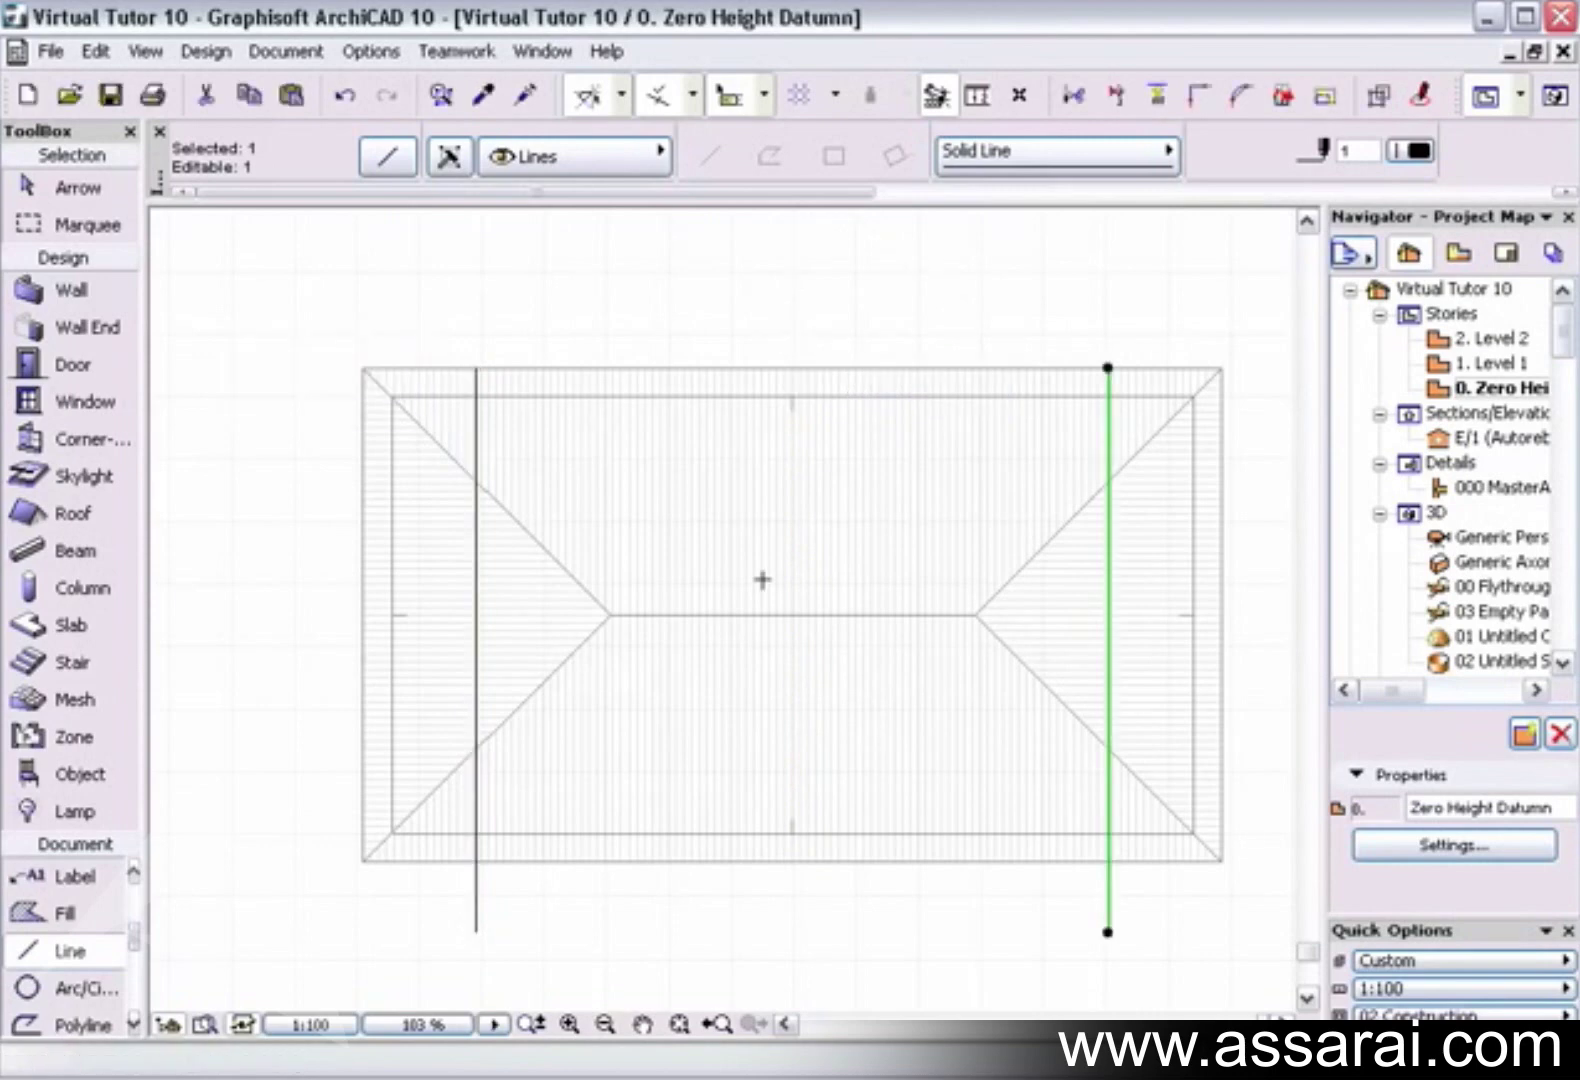
pyautogui.press('Escape')
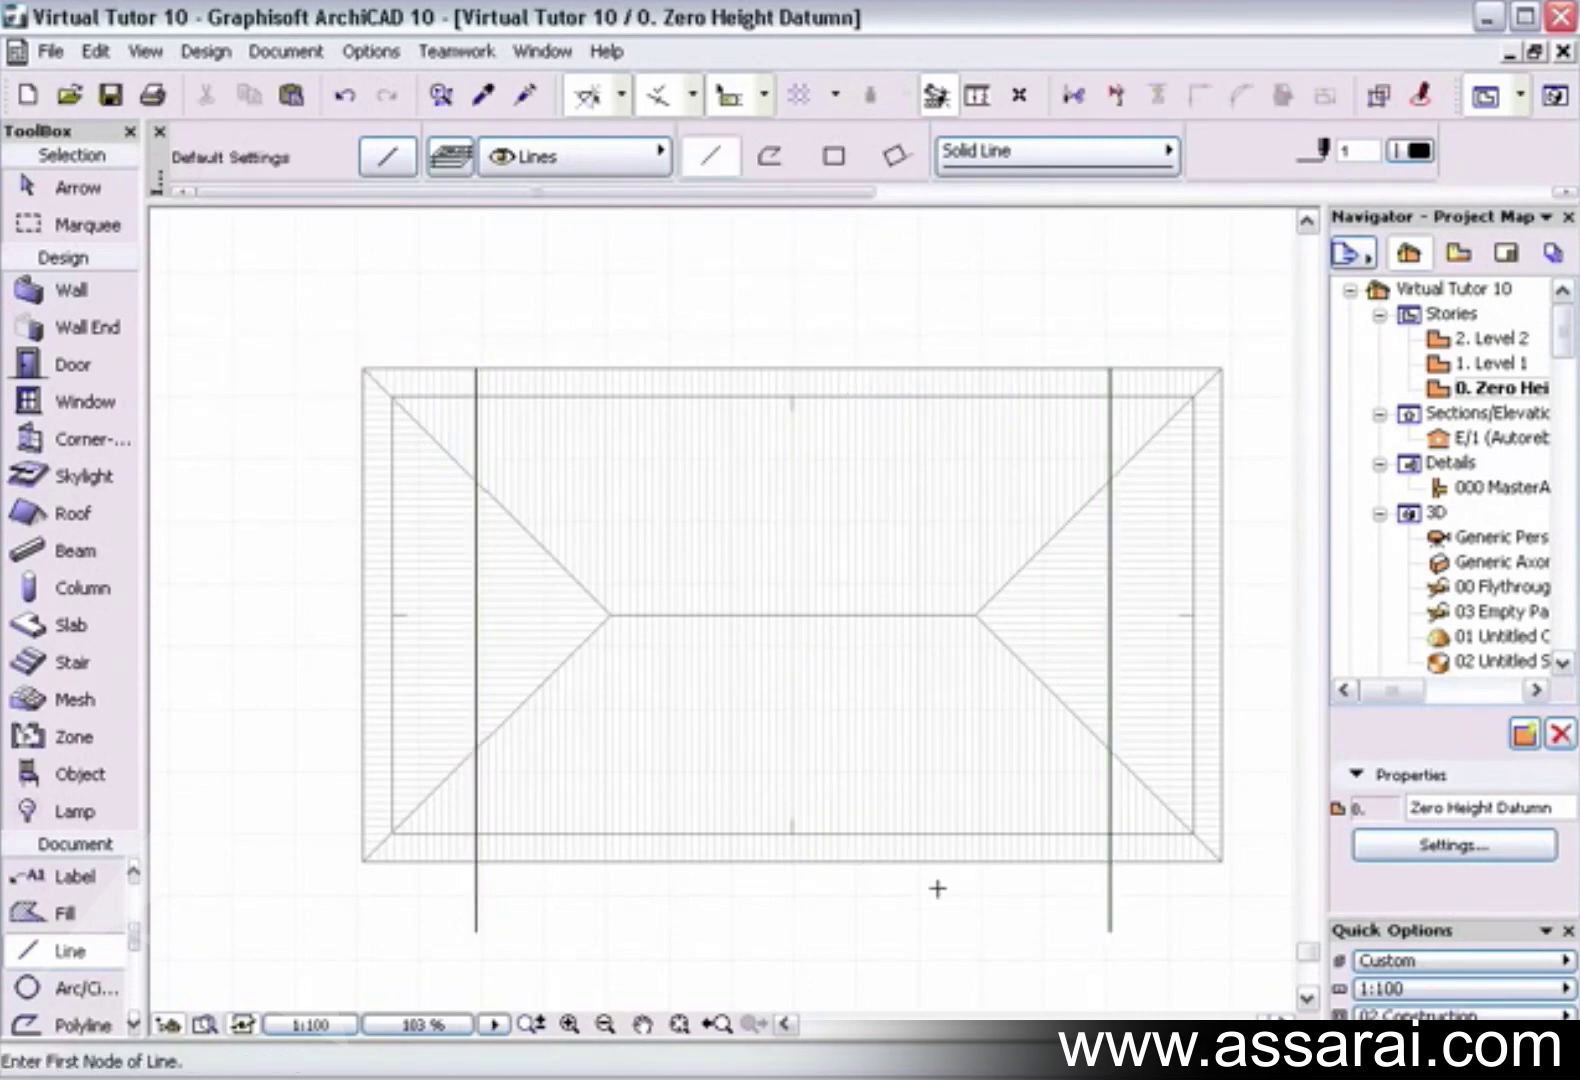
# Add a node where the line crosses the left hip's upper edge and move the apex to the lower crossing
pyautogui.keyDown('shift'); pyautogui.click(458, 582); pyautogui.keyUp('shift')
pyautogui.click(62, 513)
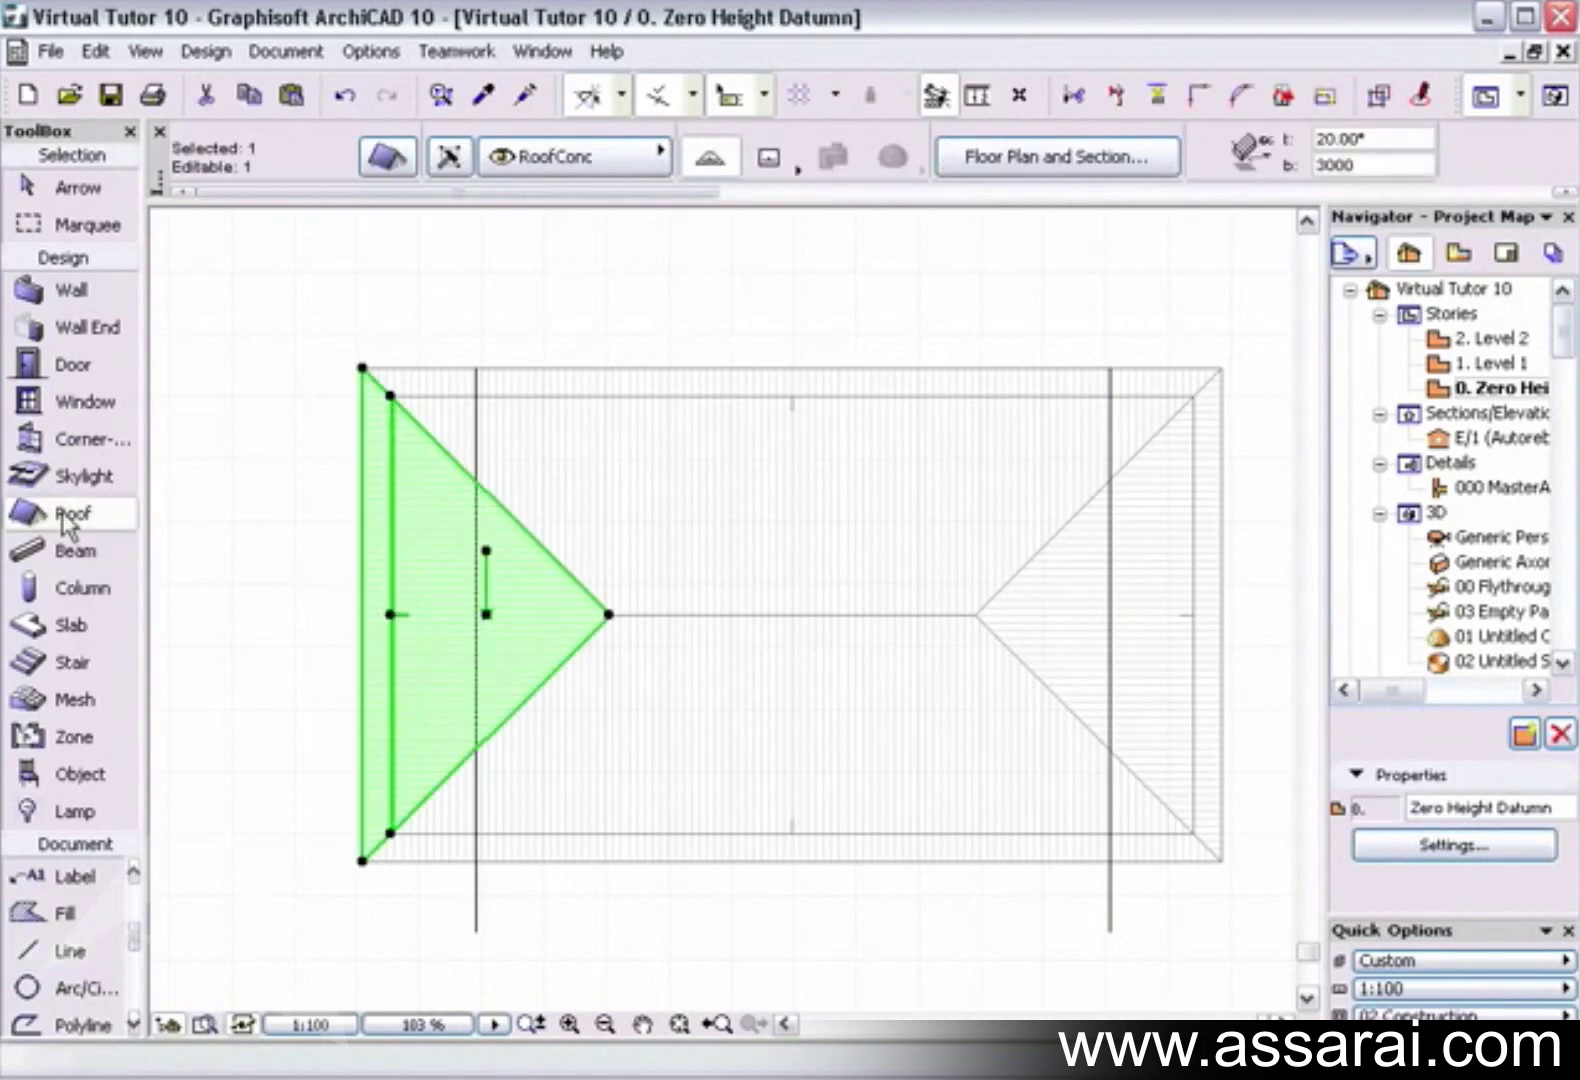
pyautogui.click(476, 481)
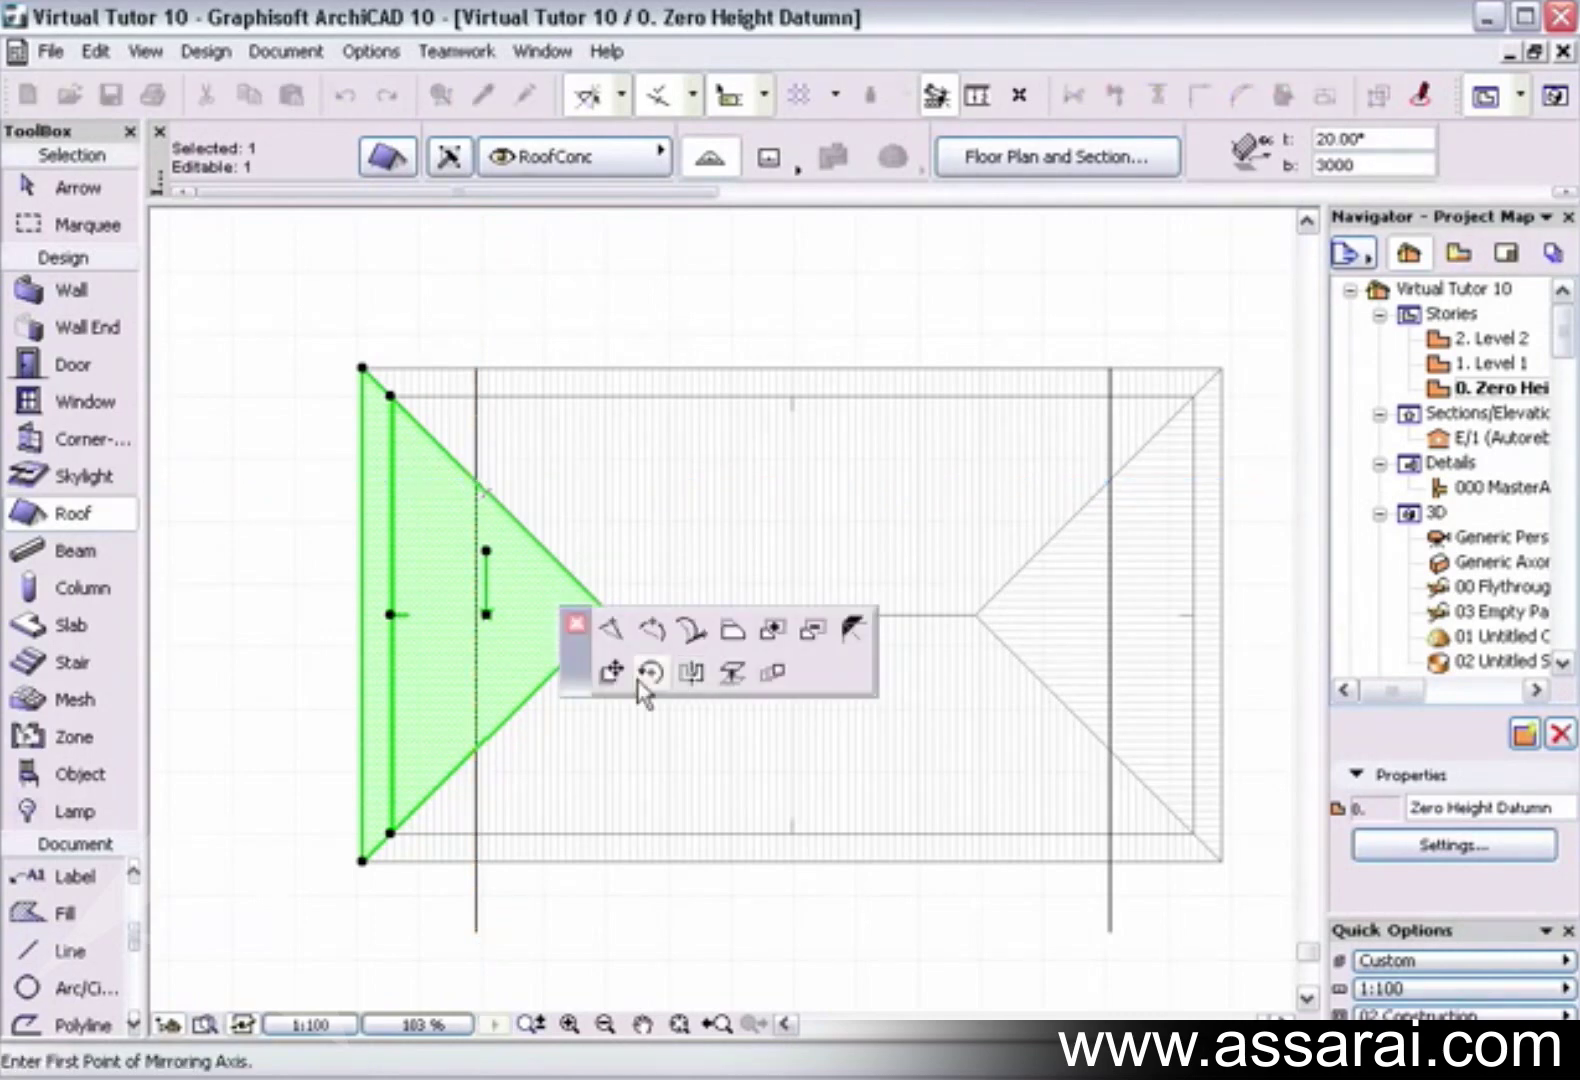
pyautogui.click(611, 628)
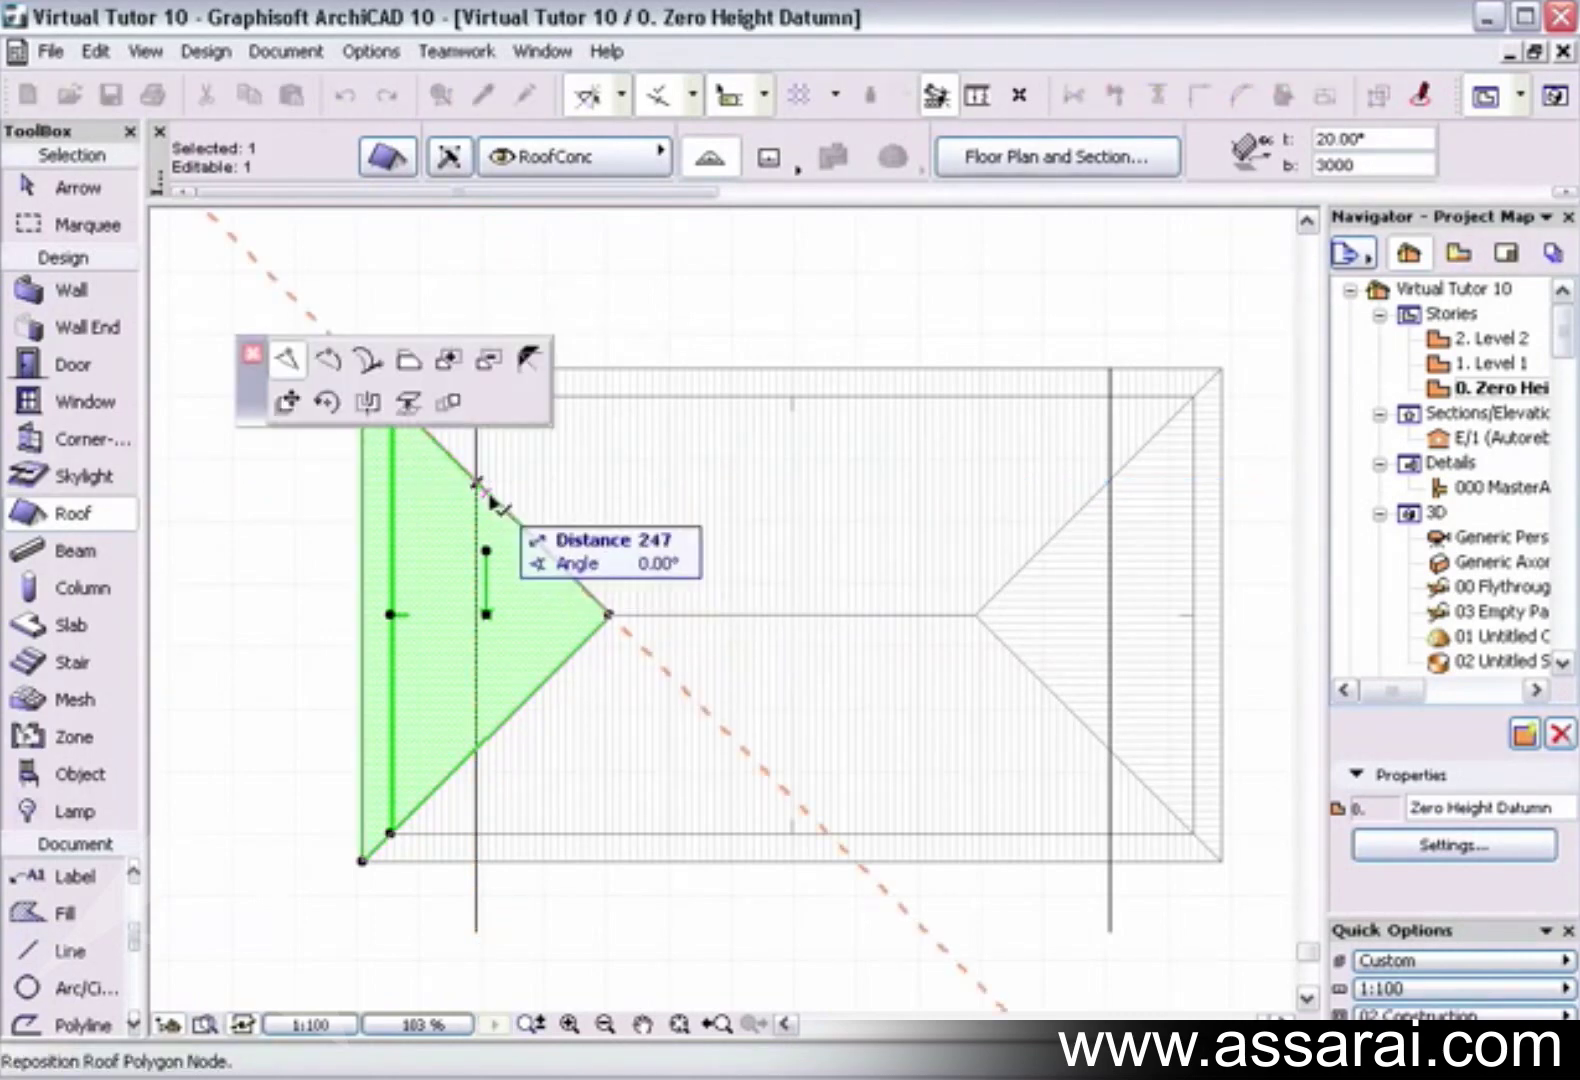
pyautogui.click(476, 482)
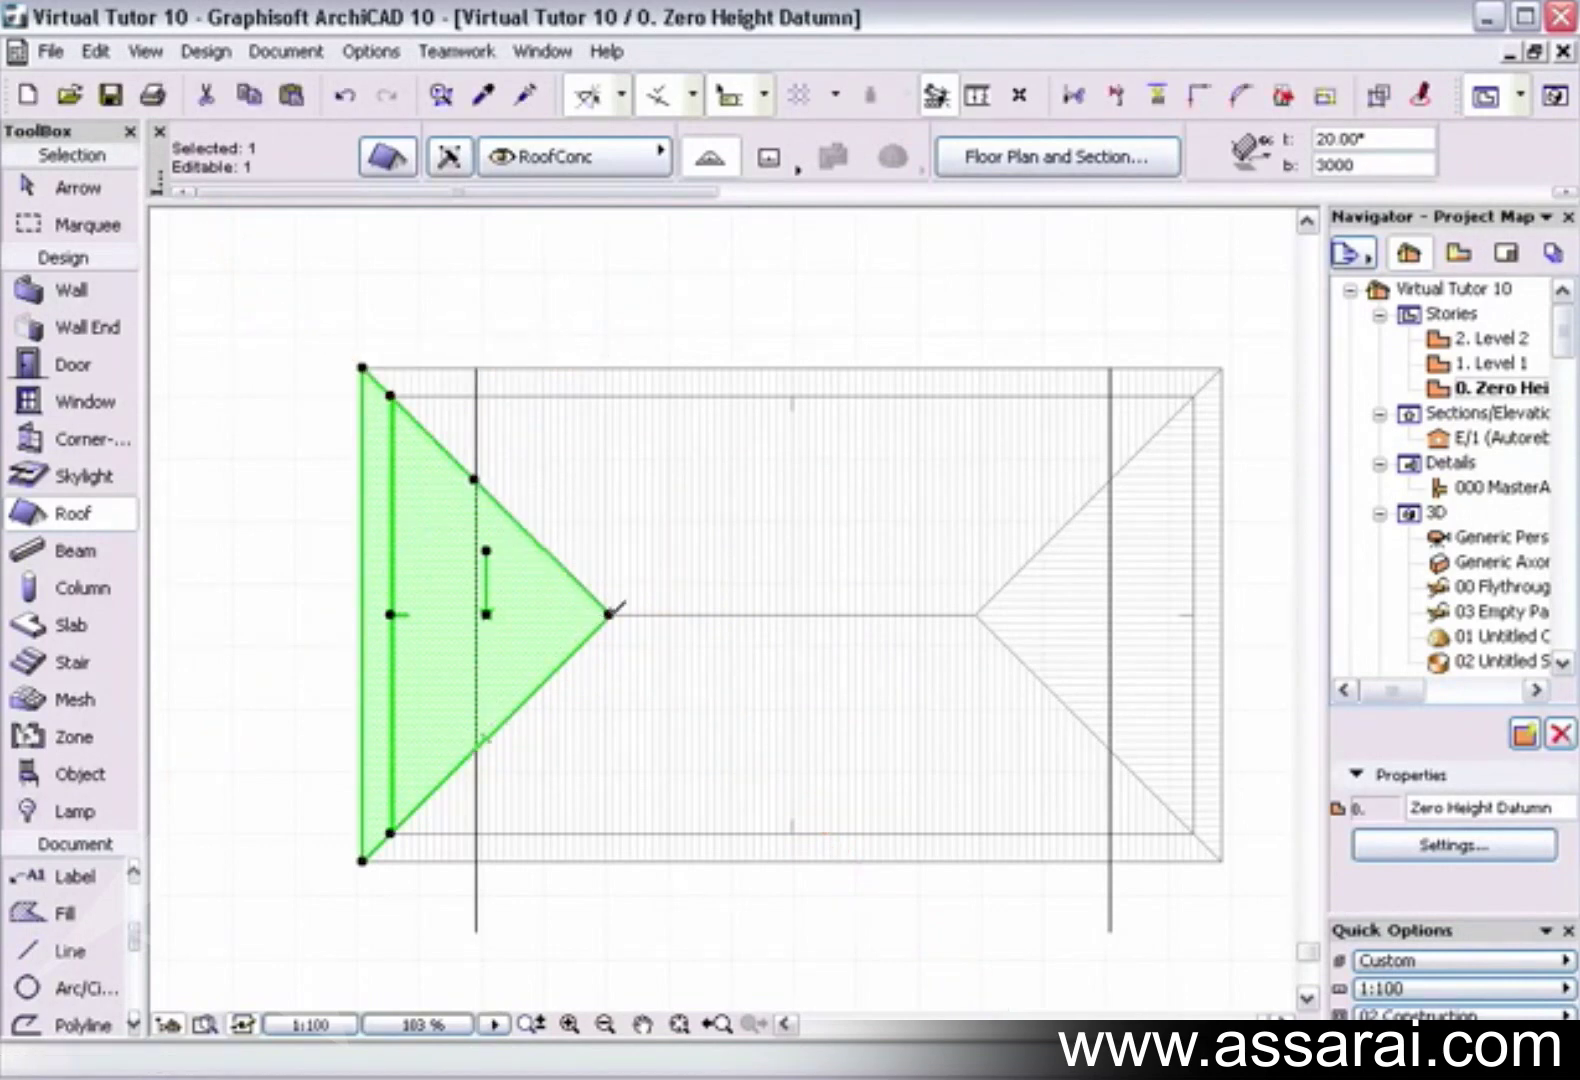
pyautogui.click(610, 613)
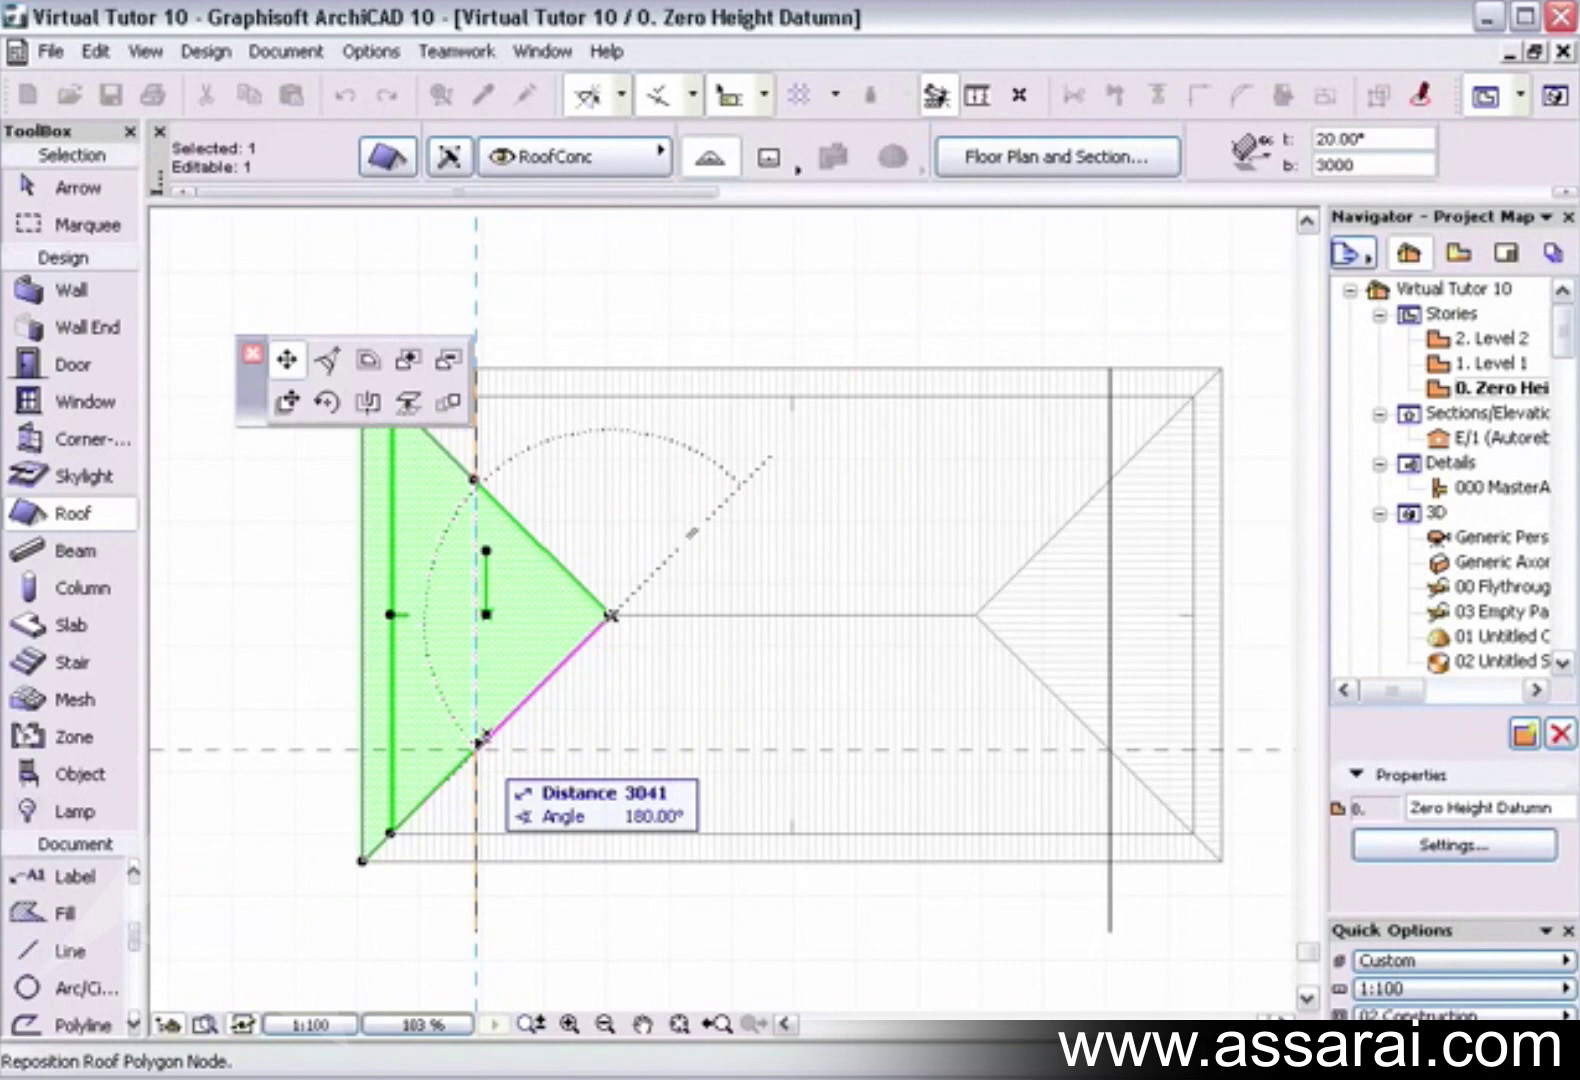
pyautogui.click(477, 744)
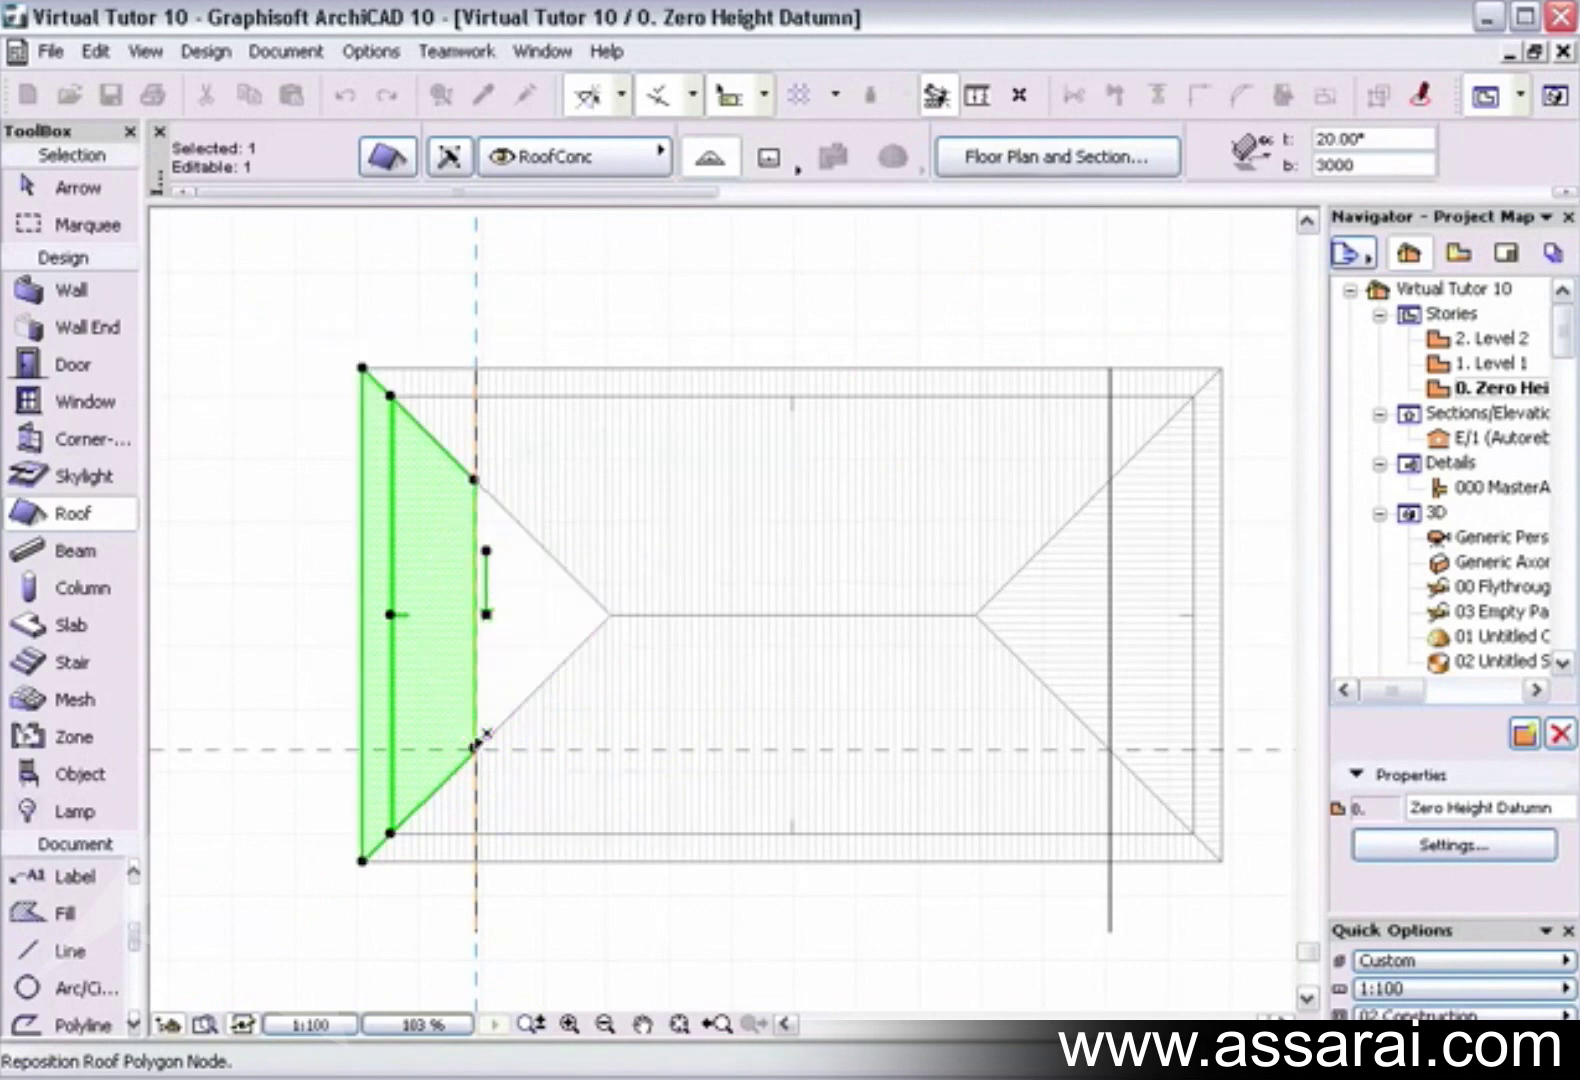
pyautogui.press('Escape')
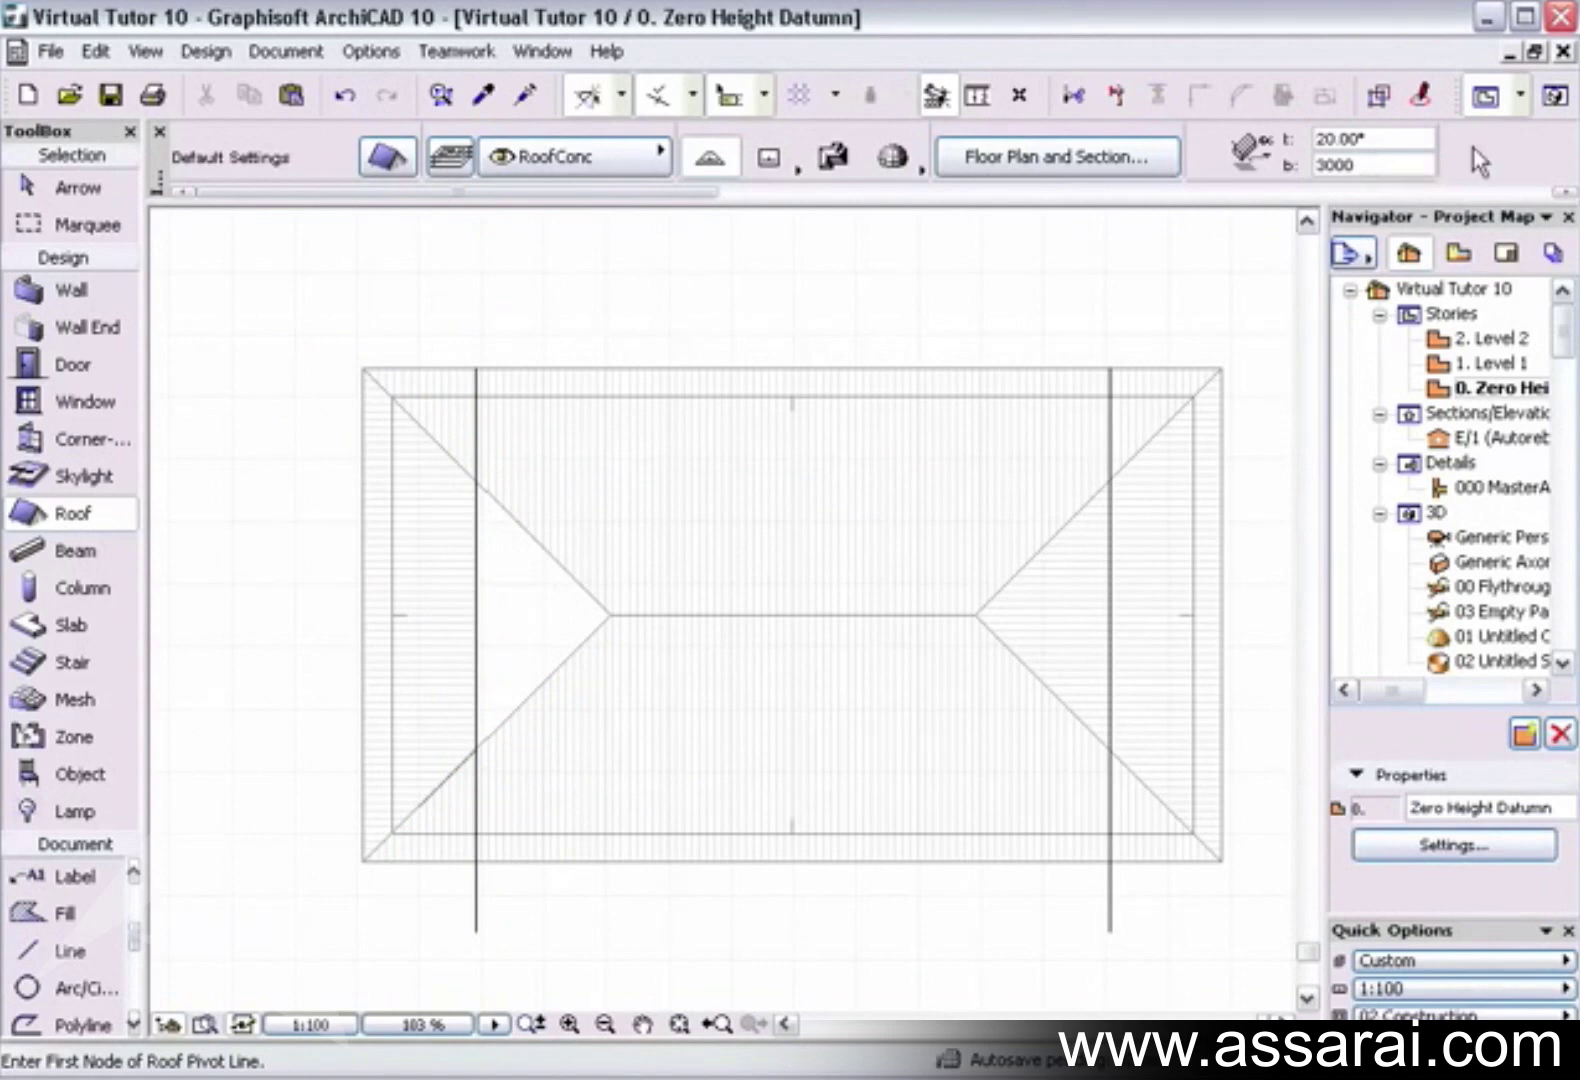
pyautogui.click(1555, 96)
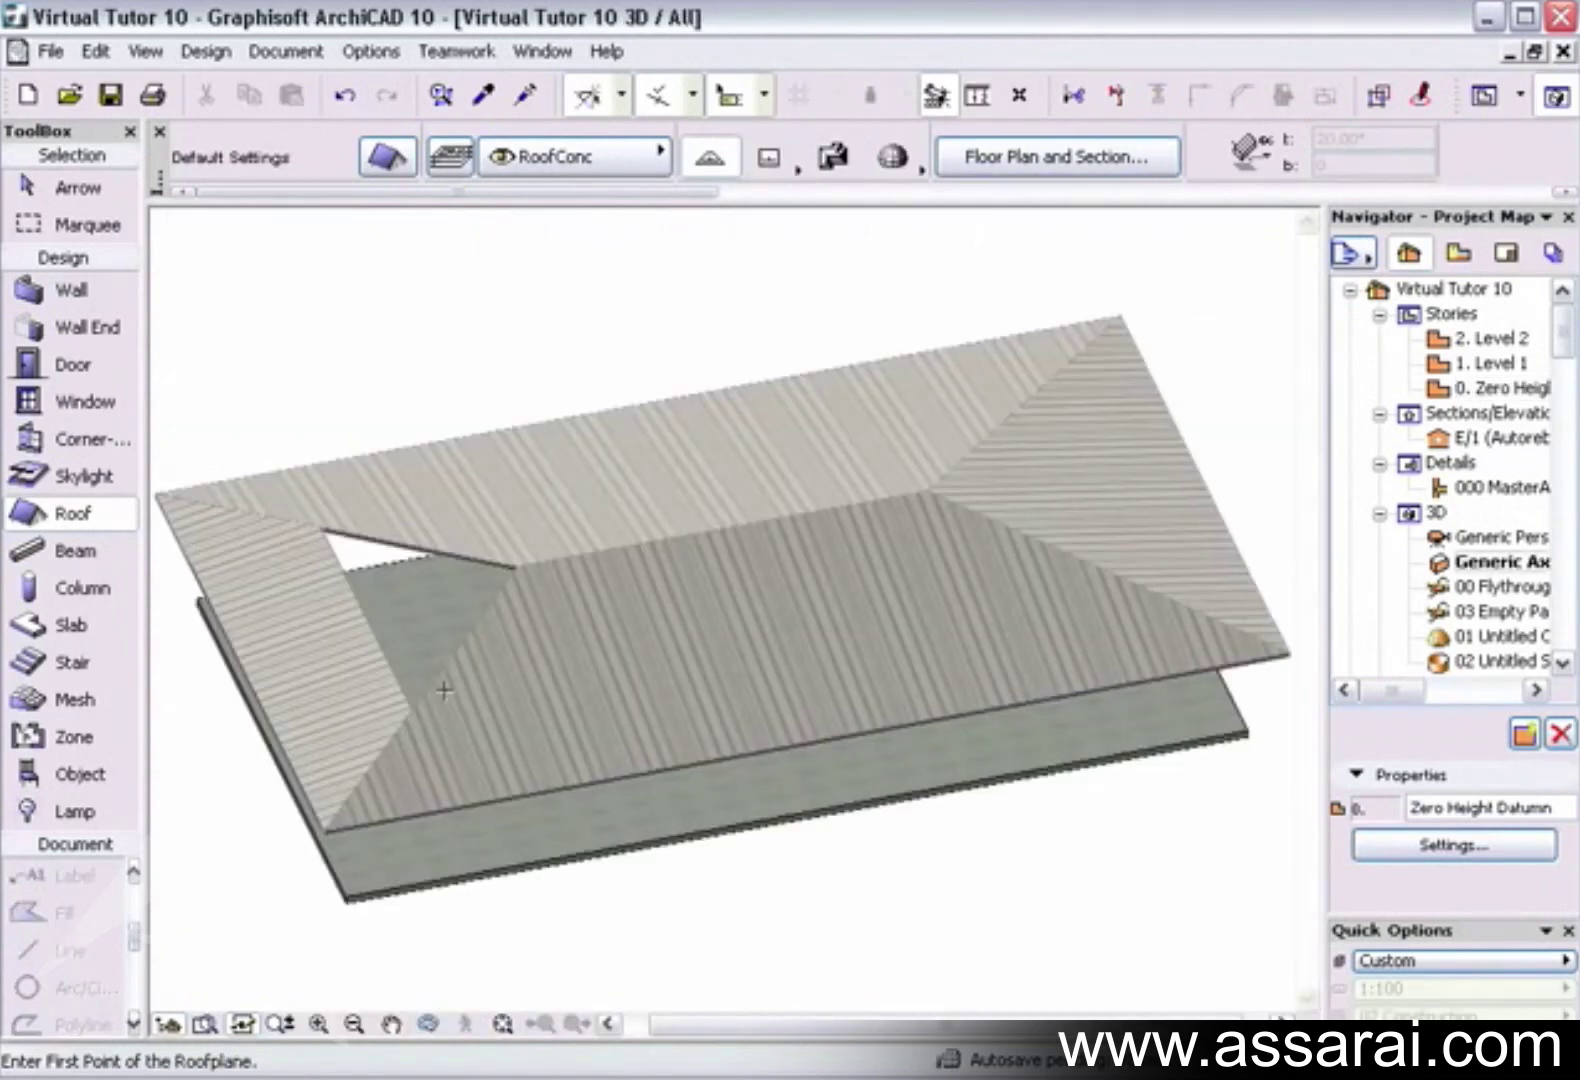
pyautogui.keyDown('shift'); pyautogui.moveTo(454, 682); pyautogui.dragTo(405, 540, button='middle'); pyautogui.keyUp('shift')
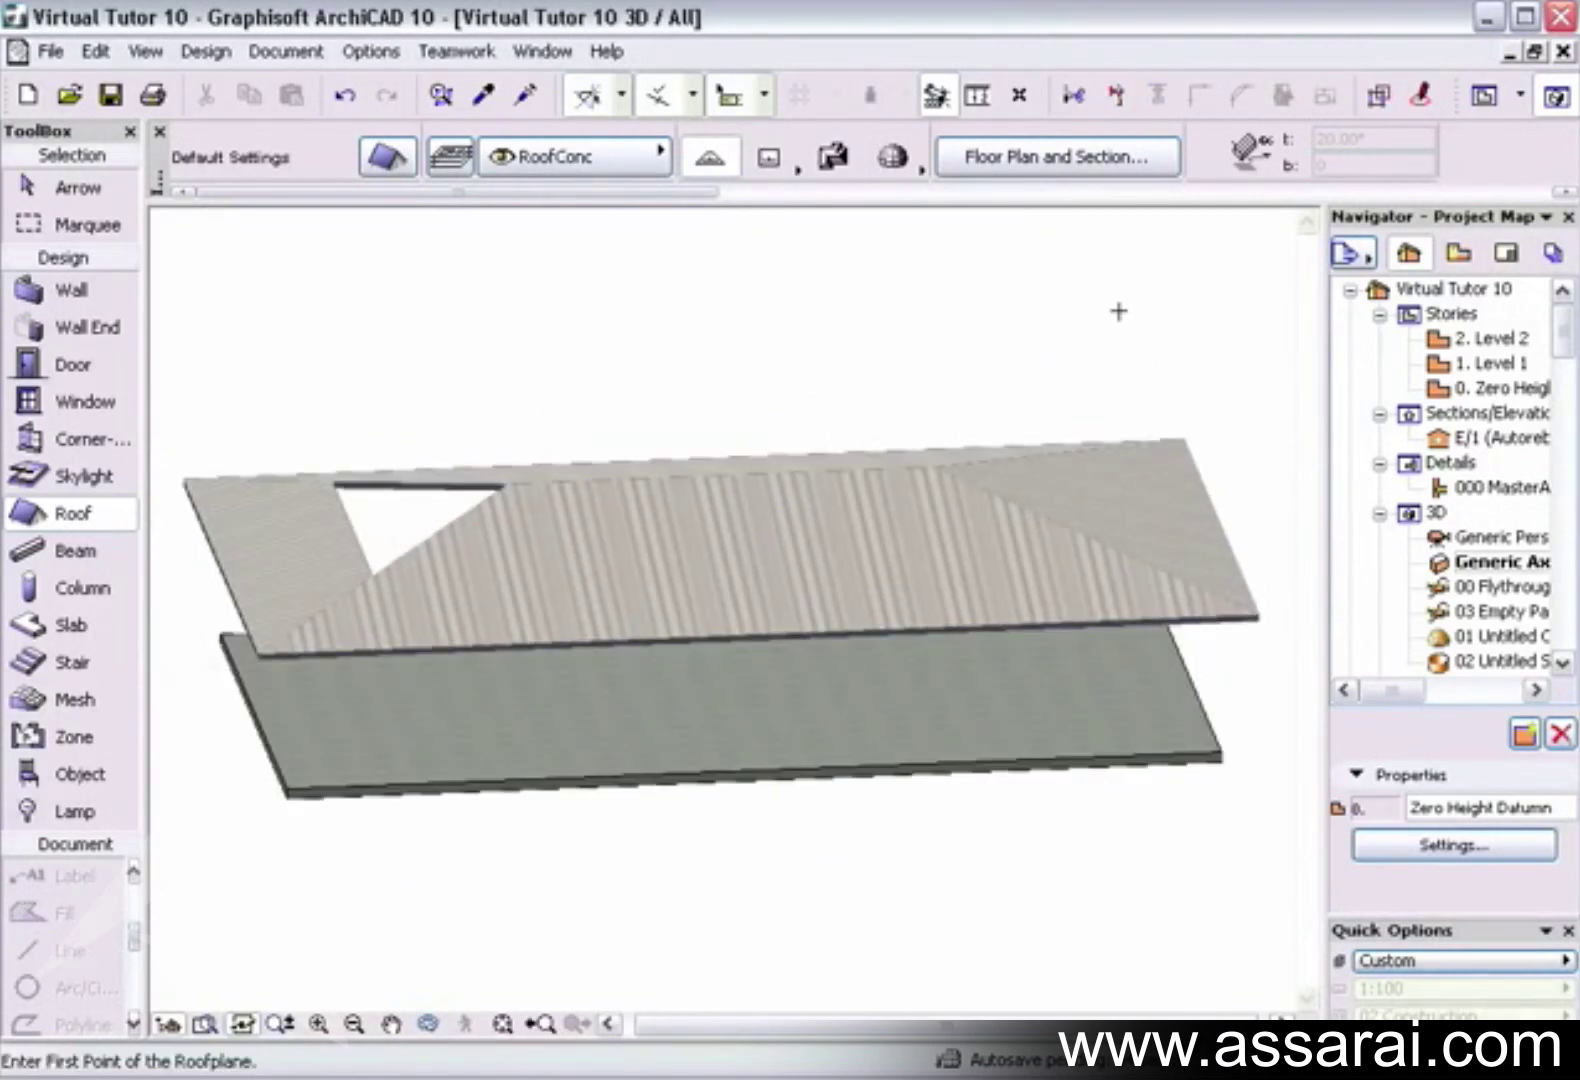
pyautogui.click(1565, 51)
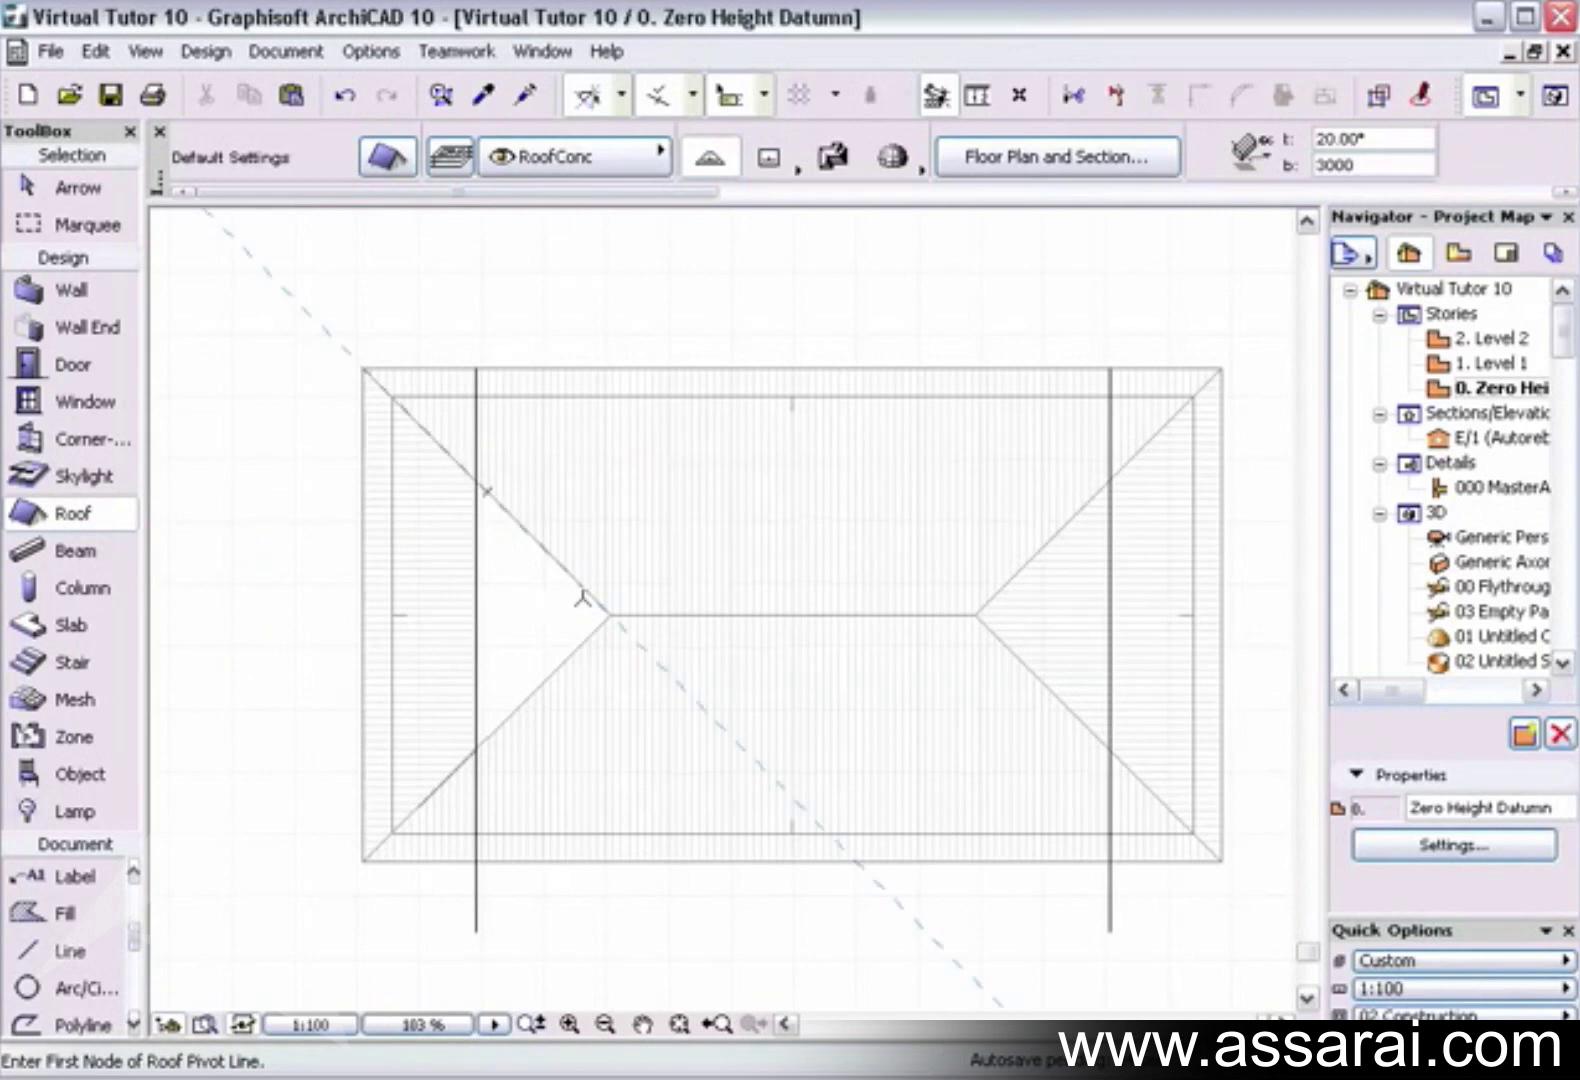
# Trim the back roof plane so its left end meets the left guide line
pyautogui.keyDown('shift'); pyautogui.click(585, 604); pyautogui.keyUp('shift')
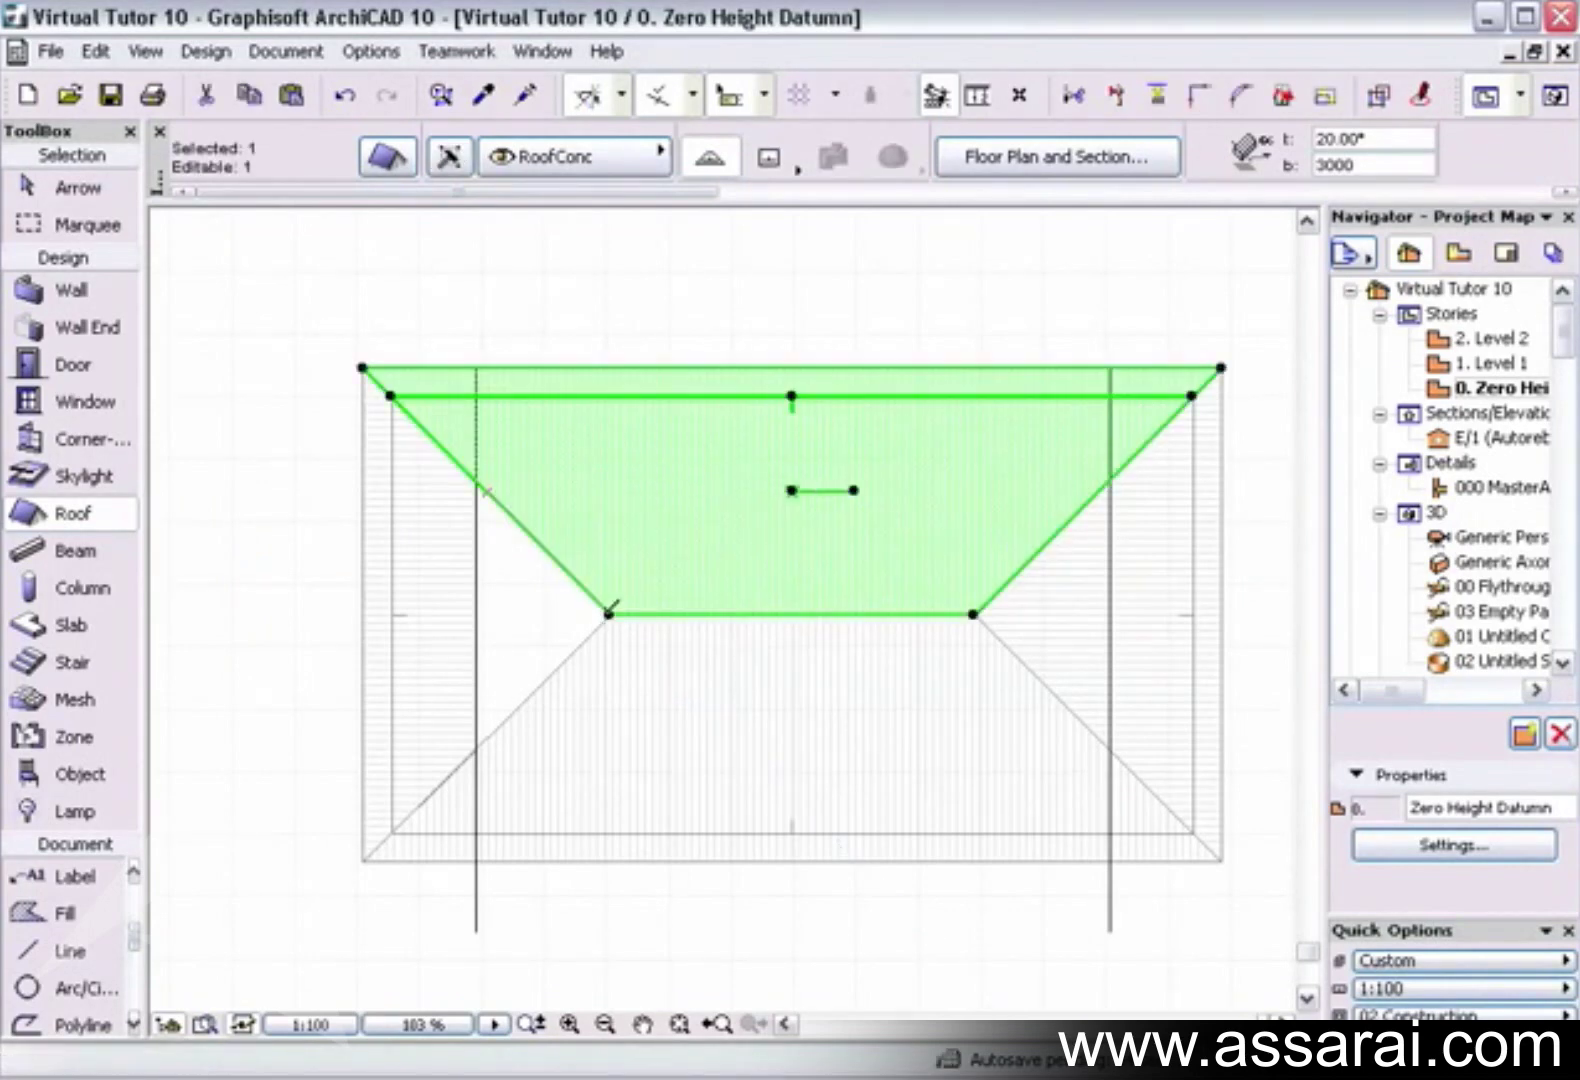
pyautogui.click(477, 482)
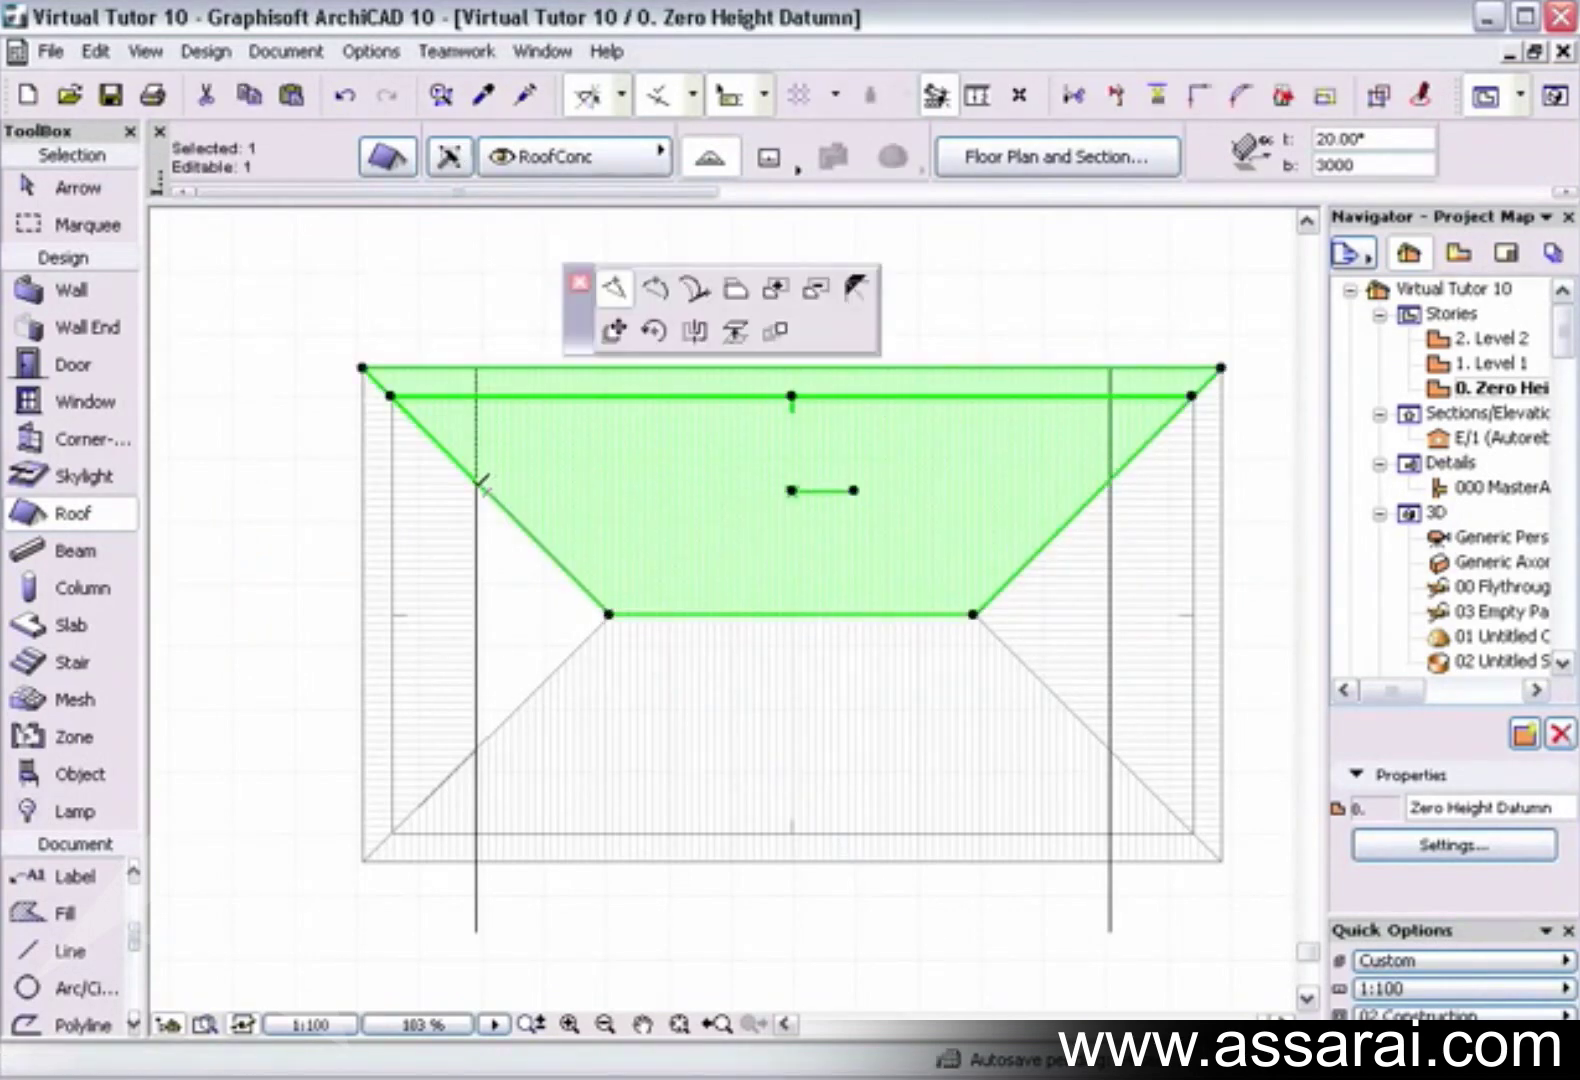
pyautogui.press('Escape')
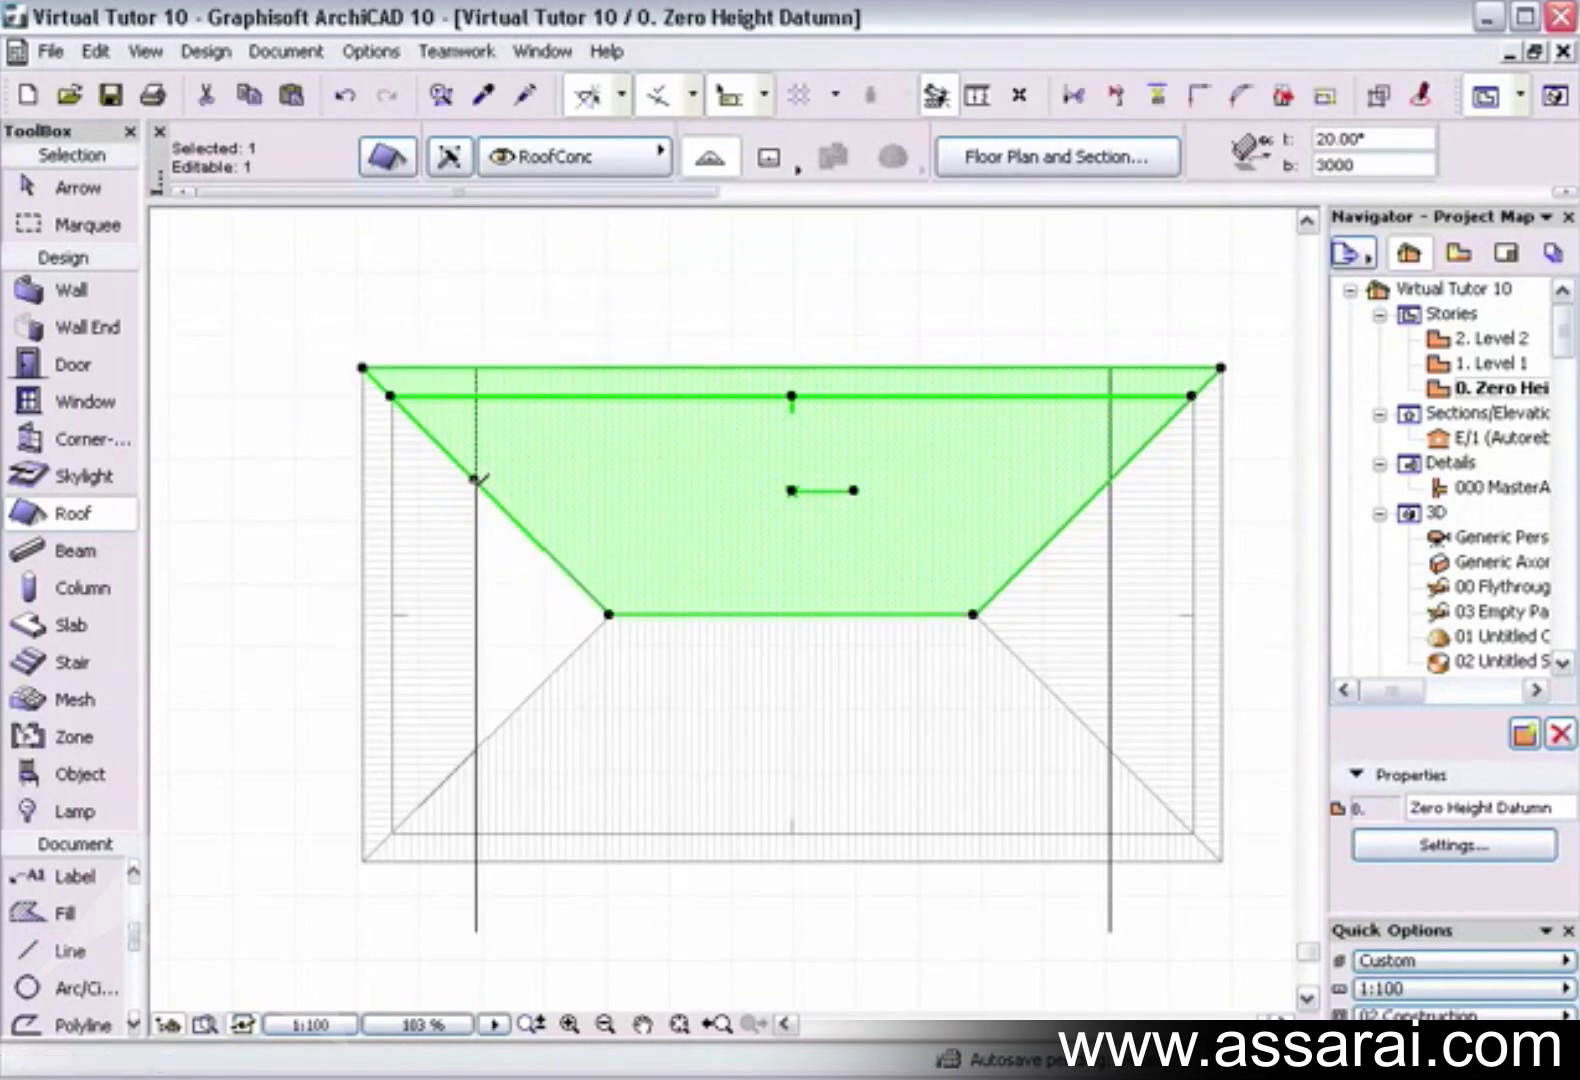
pyautogui.click(610, 612)
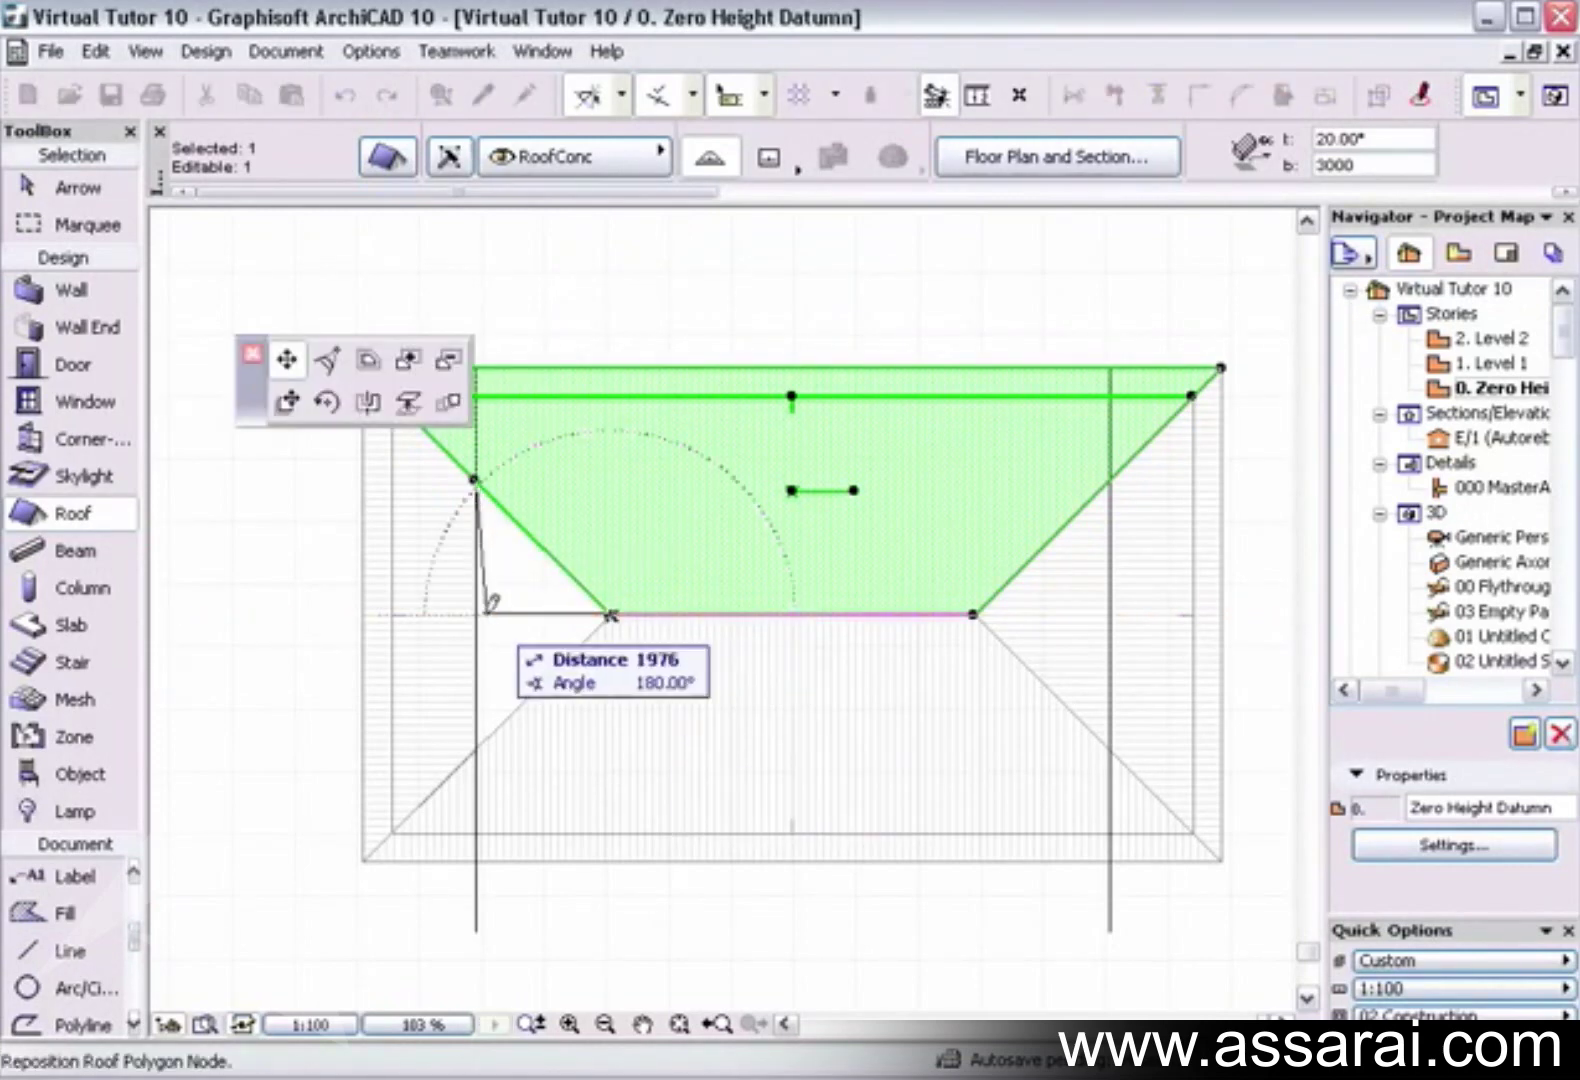
pyautogui.click(477, 612)
pyautogui.press('Escape')
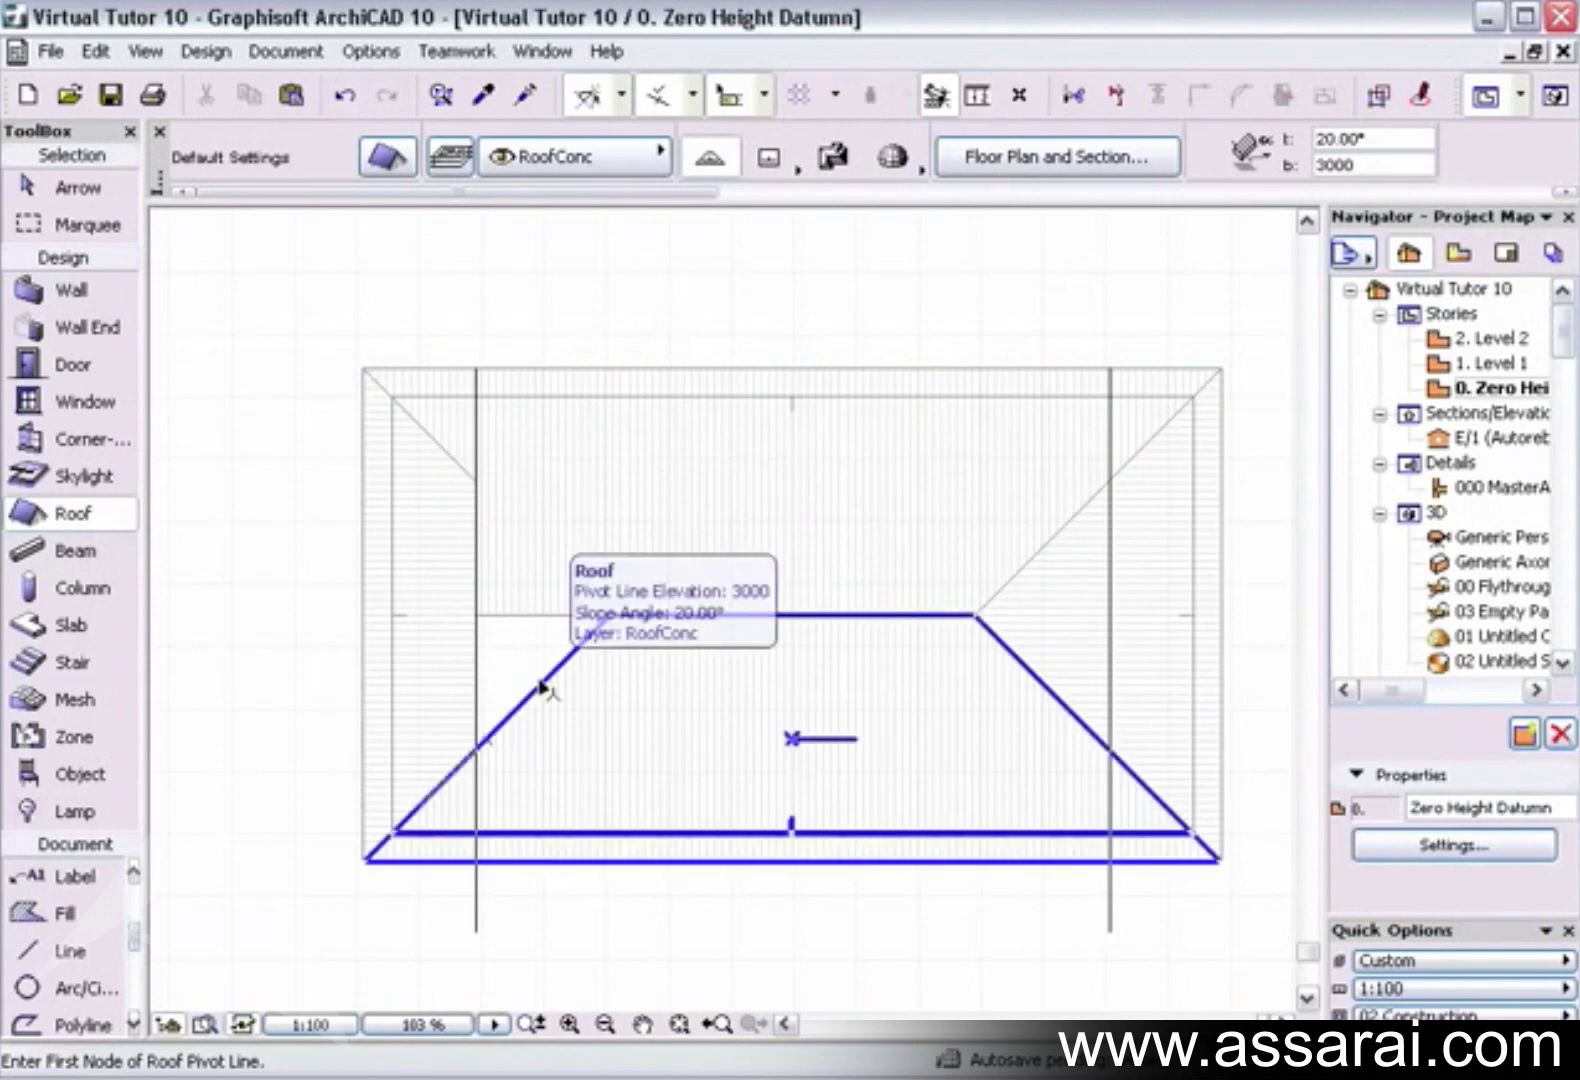
# Trim the front roof plane so its left side runs vertically along the guide line
pyautogui.keyDown('shift'); pyautogui.click(540, 686); pyautogui.keyUp('shift')
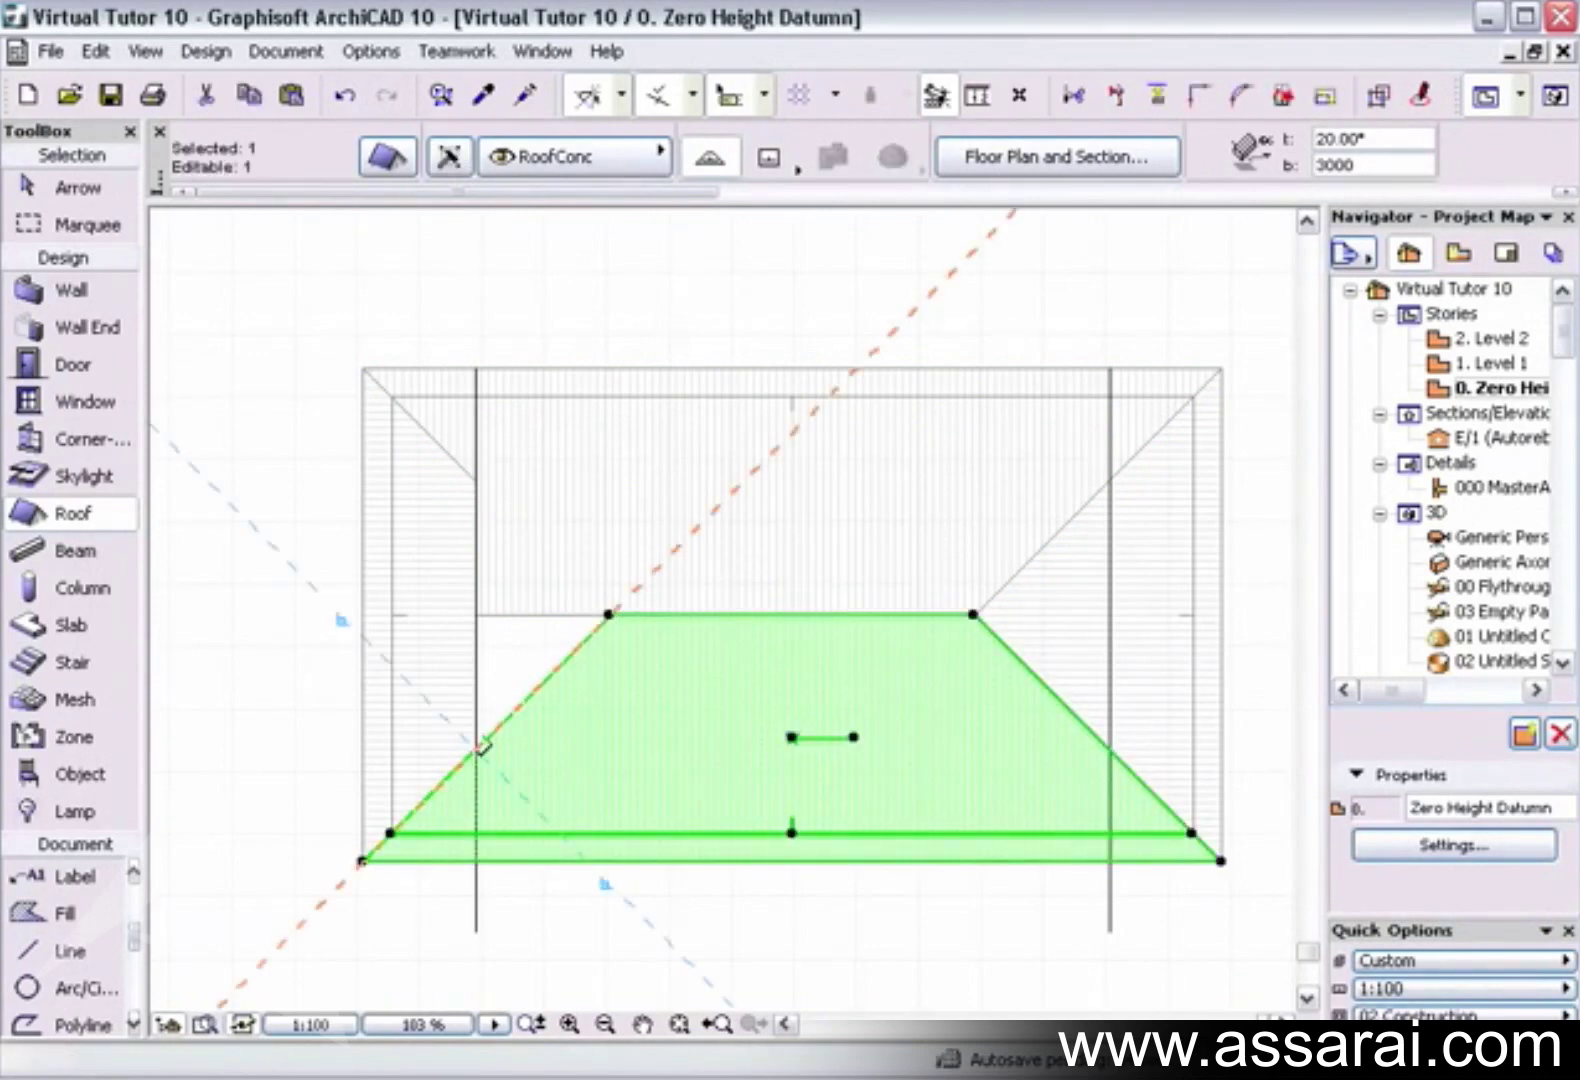
pyautogui.click(477, 745)
pyautogui.click(476, 745)
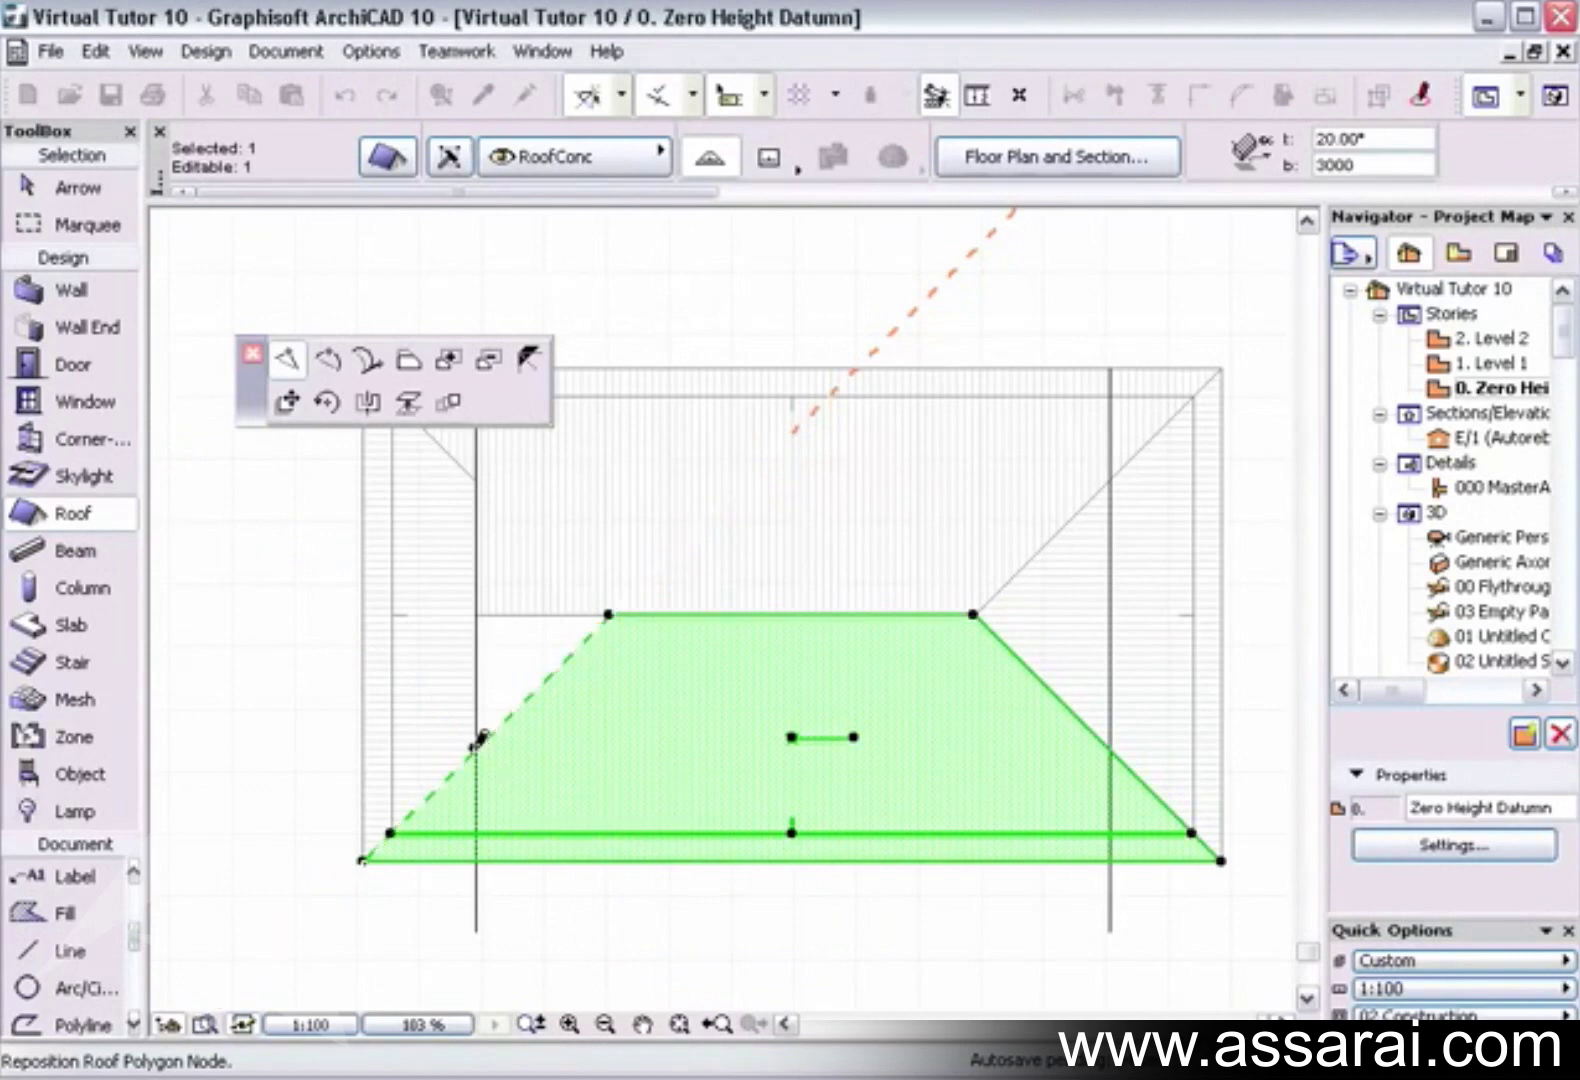
pyautogui.click(609, 614)
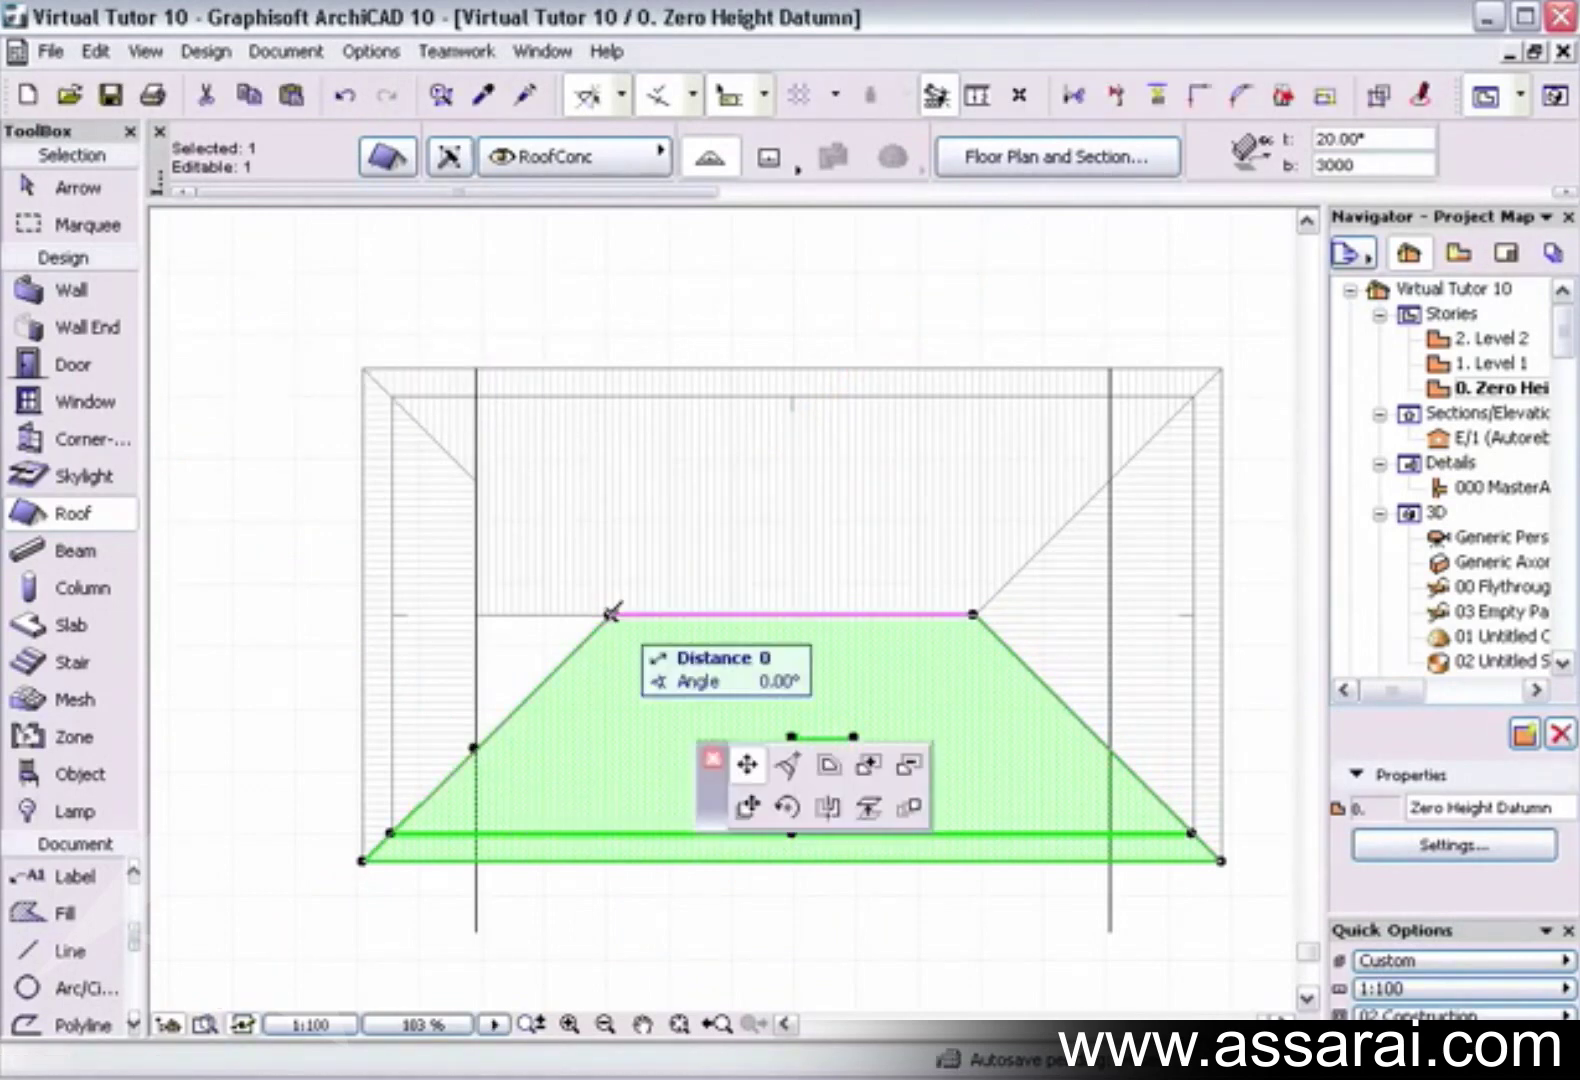
pyautogui.click(474, 614)
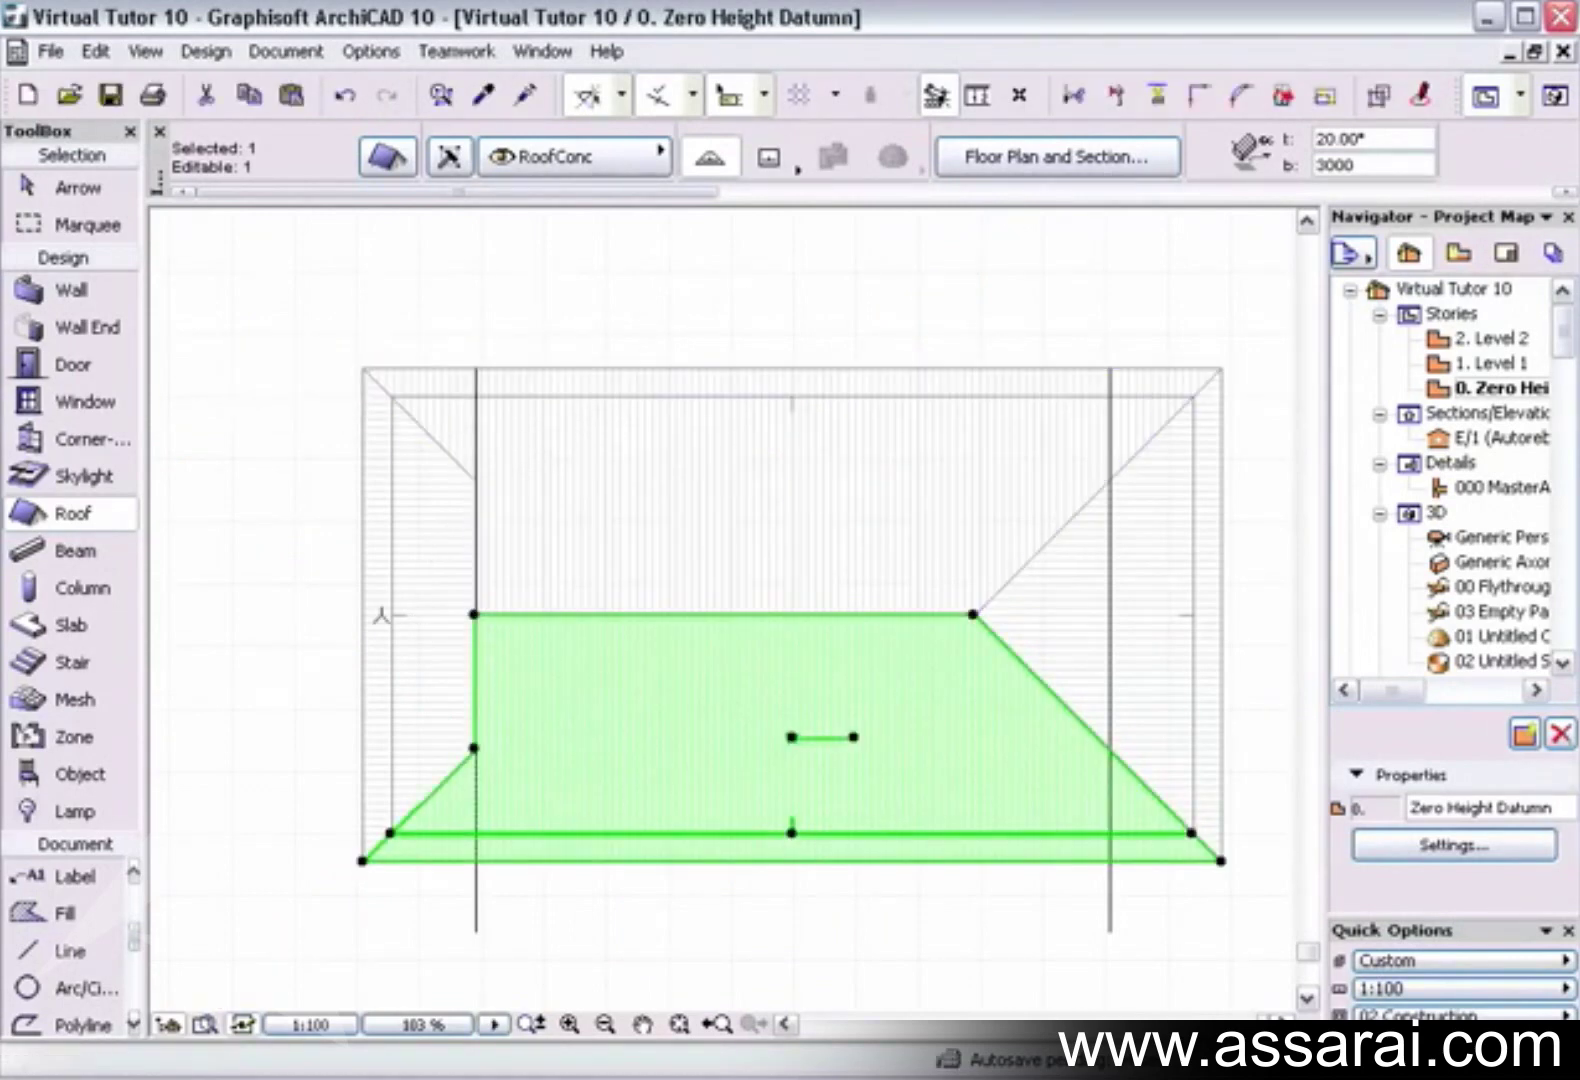
pyautogui.press('Escape')
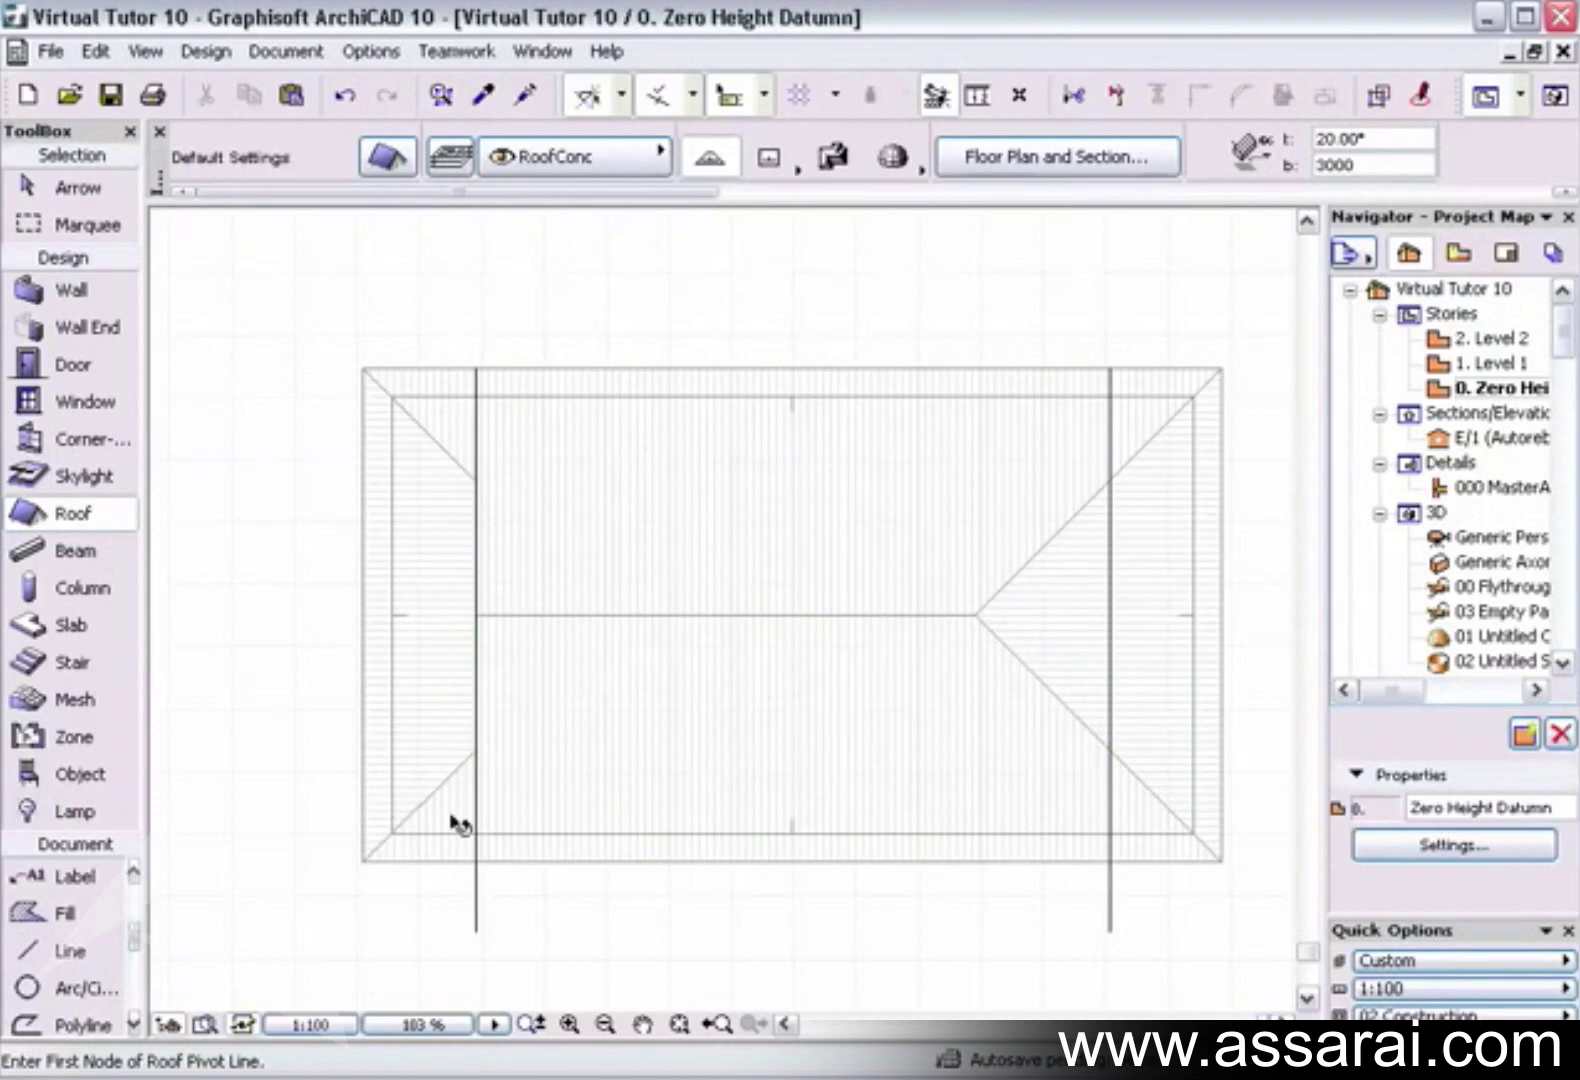
# Delete the left guide line and switch to the 3D view
pyautogui.keyDown('shift'); pyautogui.click(480, 900); pyautogui.keyUp('shift')
pyautogui.press('Delete')
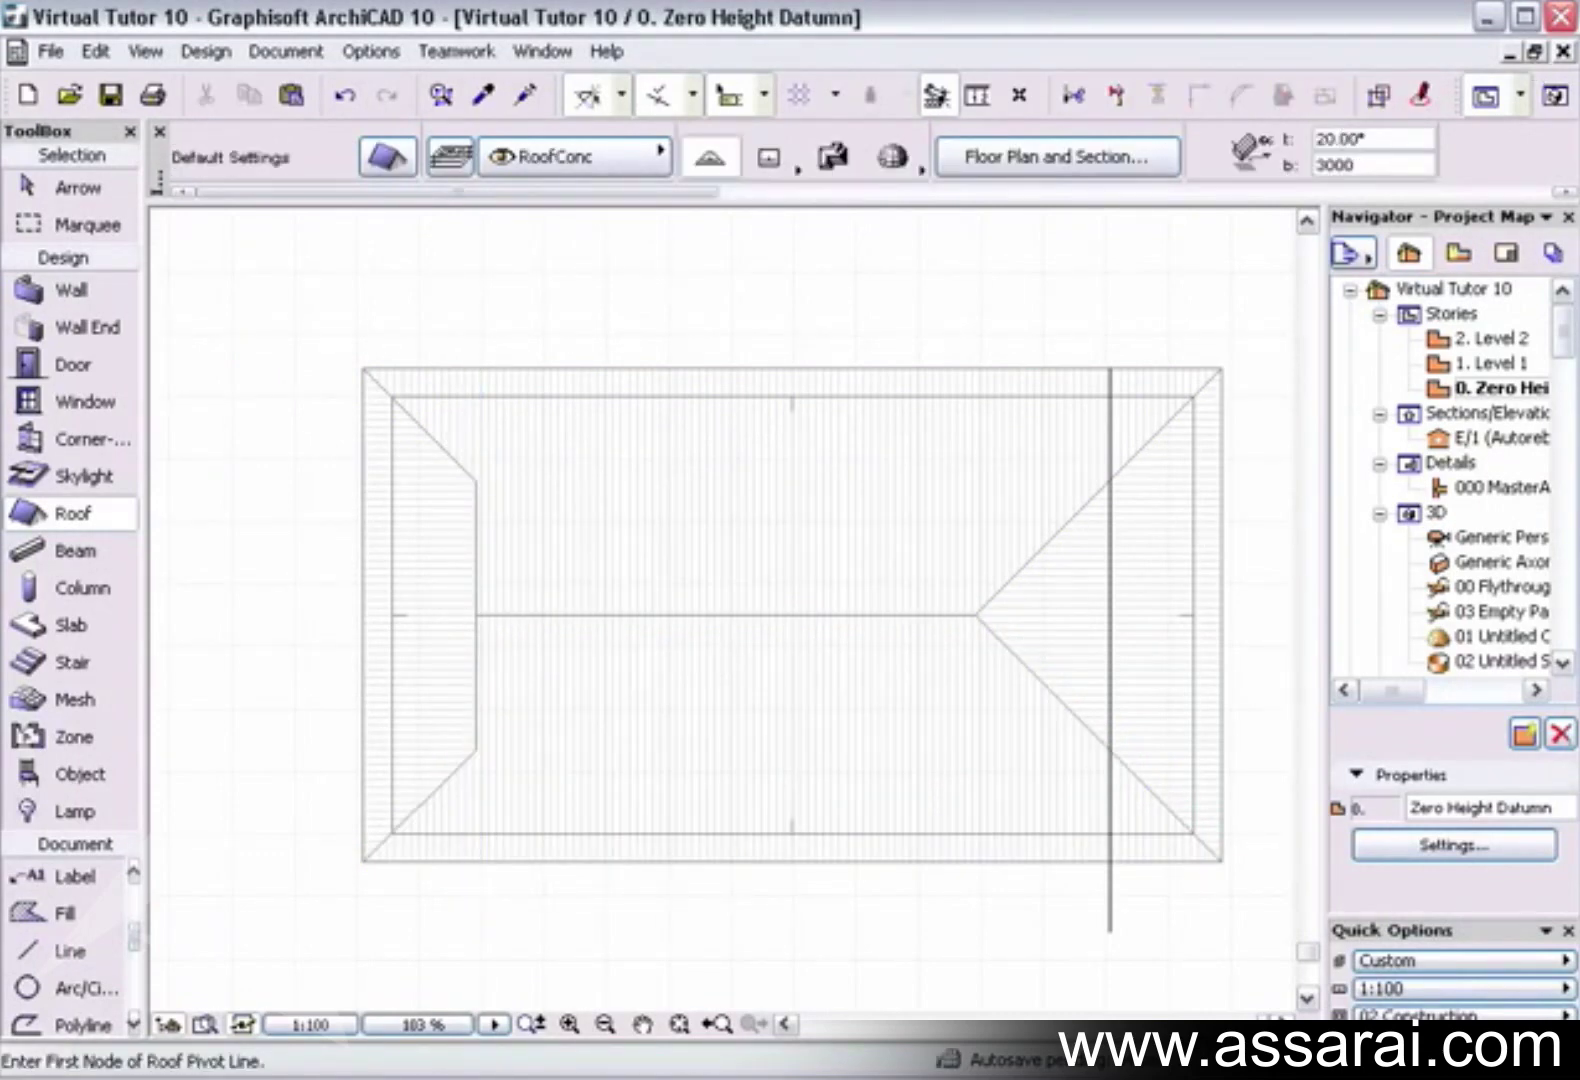
pyautogui.click(1560, 100)
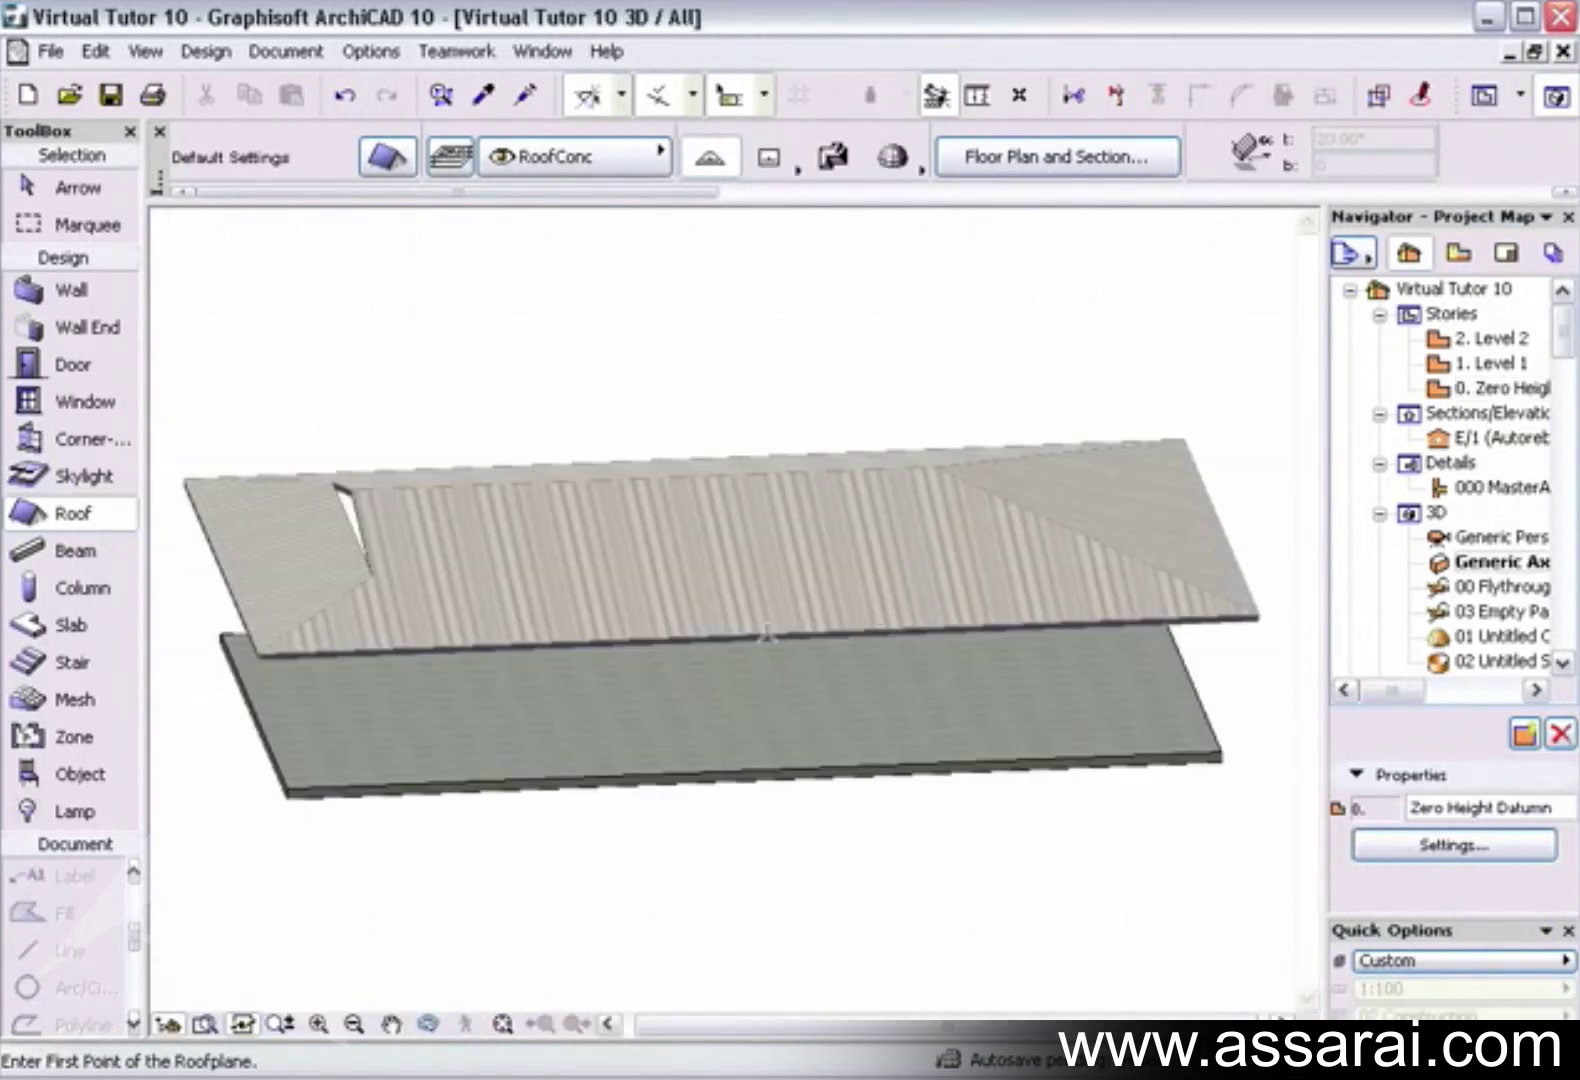
# Orbit the 3D model to inspect the left gablet, then return to the 0. Zero Height Datum plan
pyautogui.keyDown('shift'); pyautogui.moveTo(758, 607); pyautogui.dragTo(906, 399, button='middle'); pyautogui.keyUp('shift')
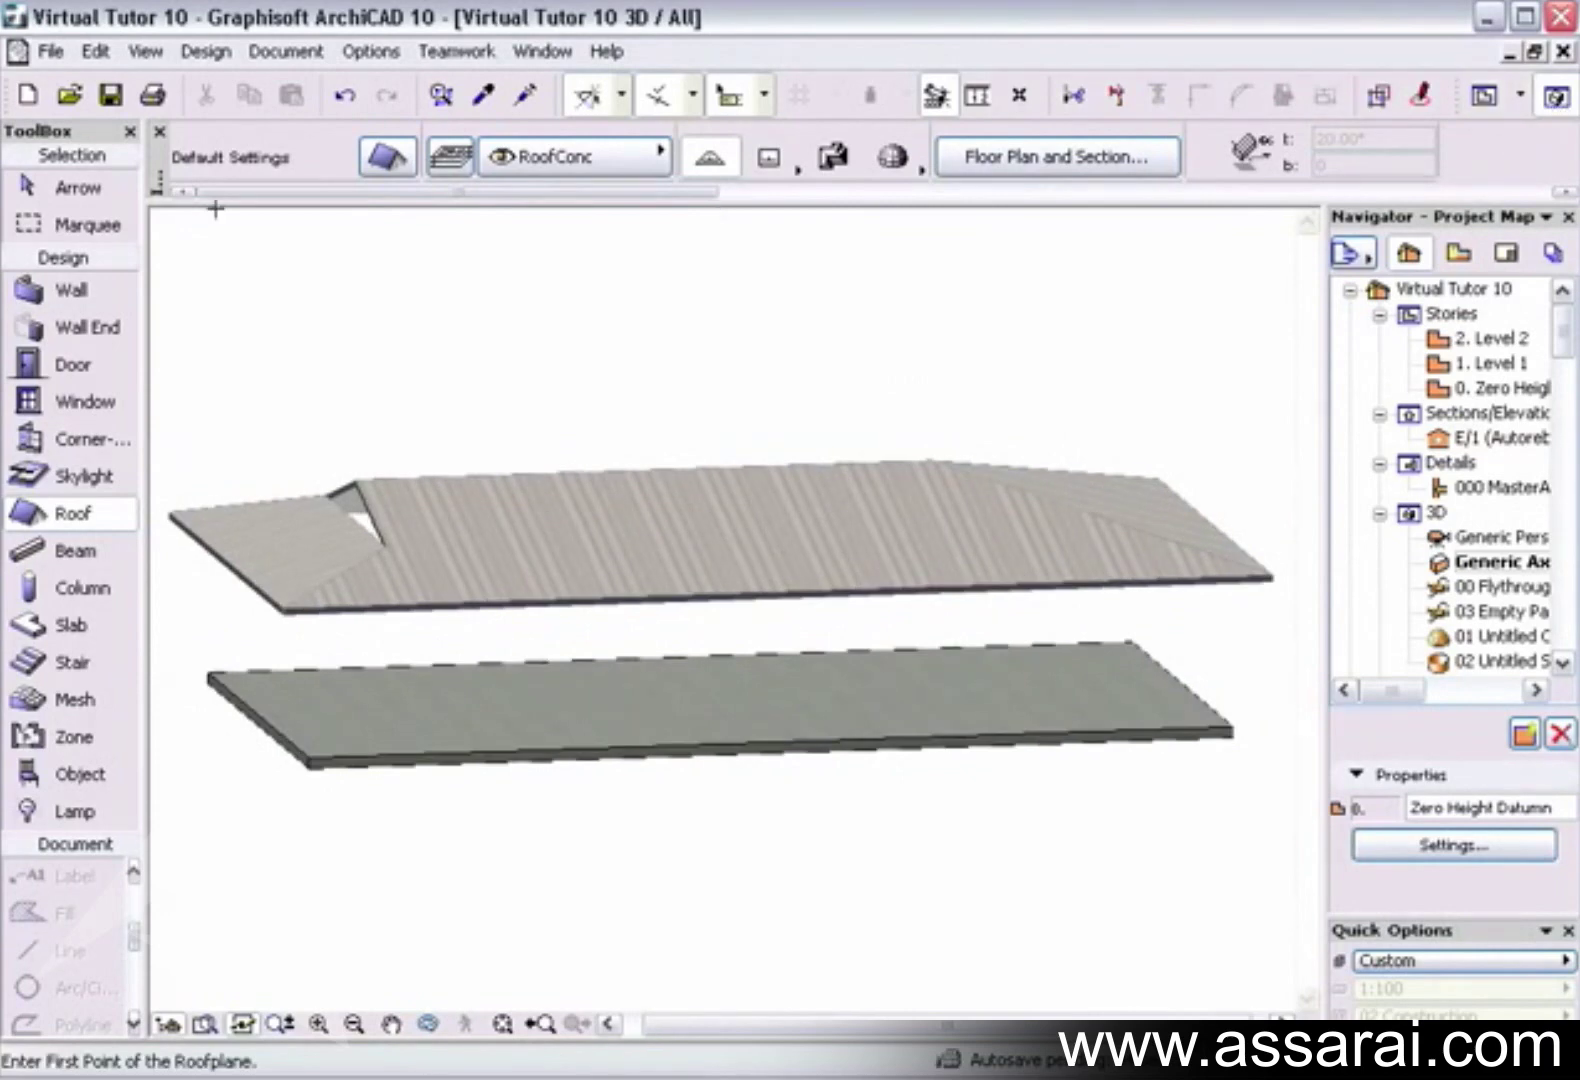
pyautogui.click(1555, 96)
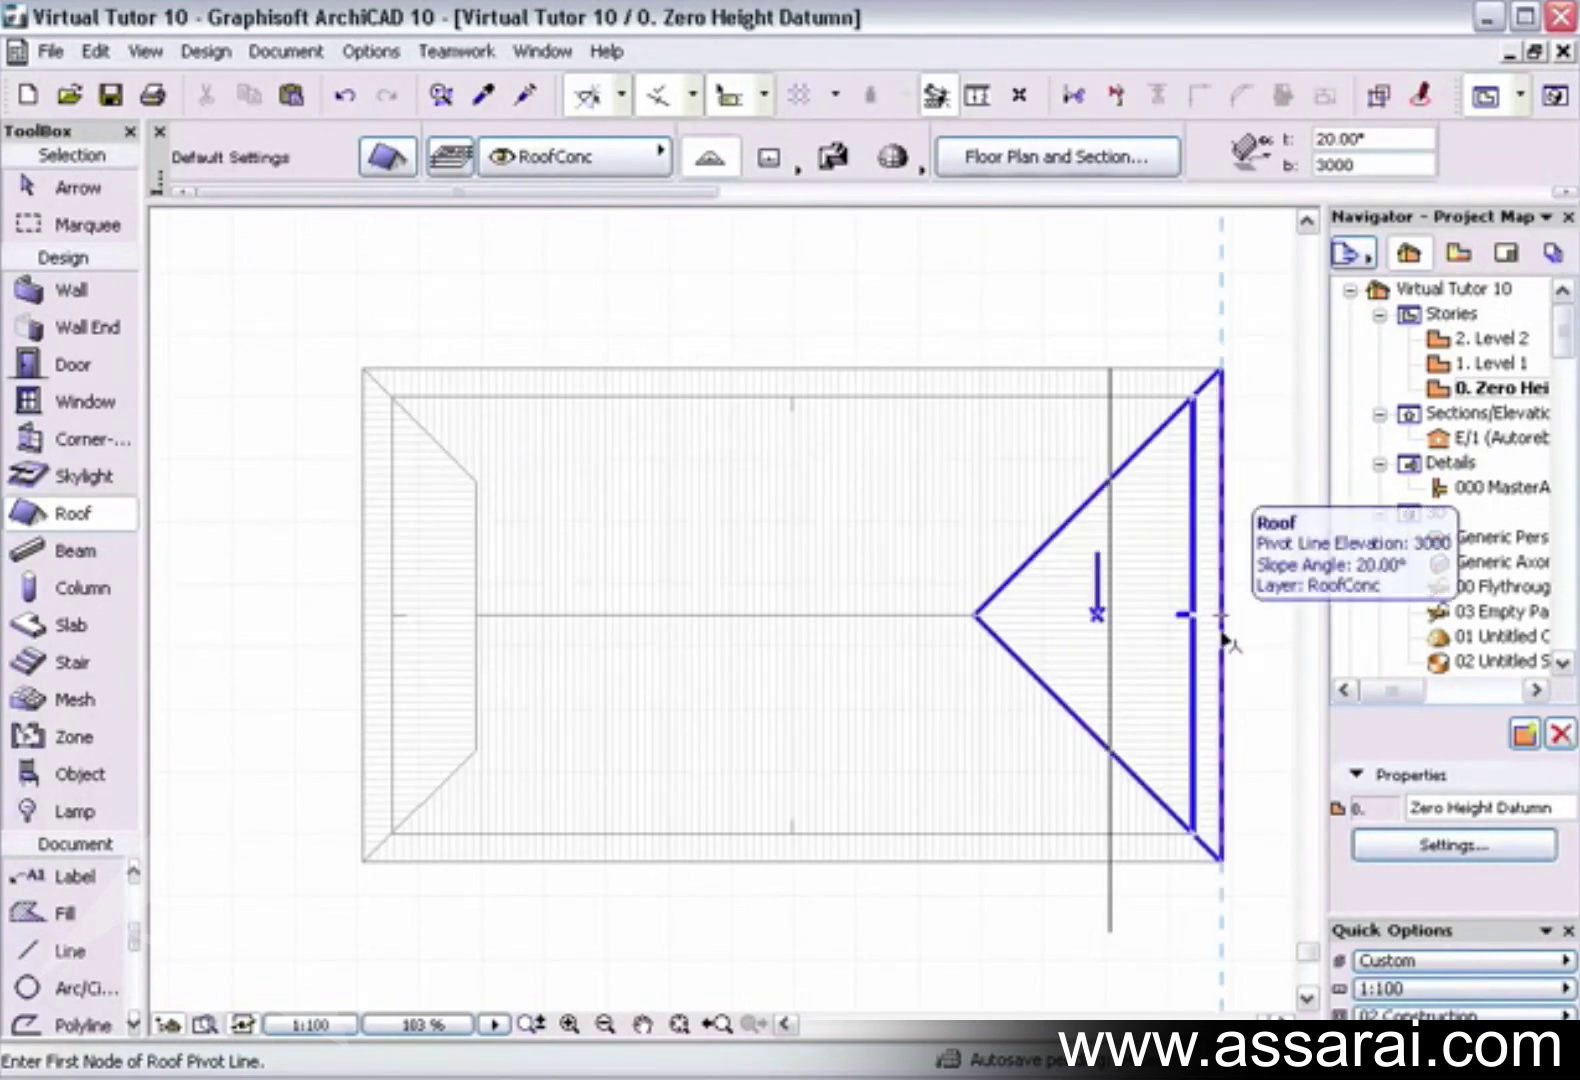
# Trim the right hip plane by moving its apex onto the right guide line
pyautogui.keyDown('shift'); pyautogui.click(1222, 638); pyautogui.keyUp('shift')
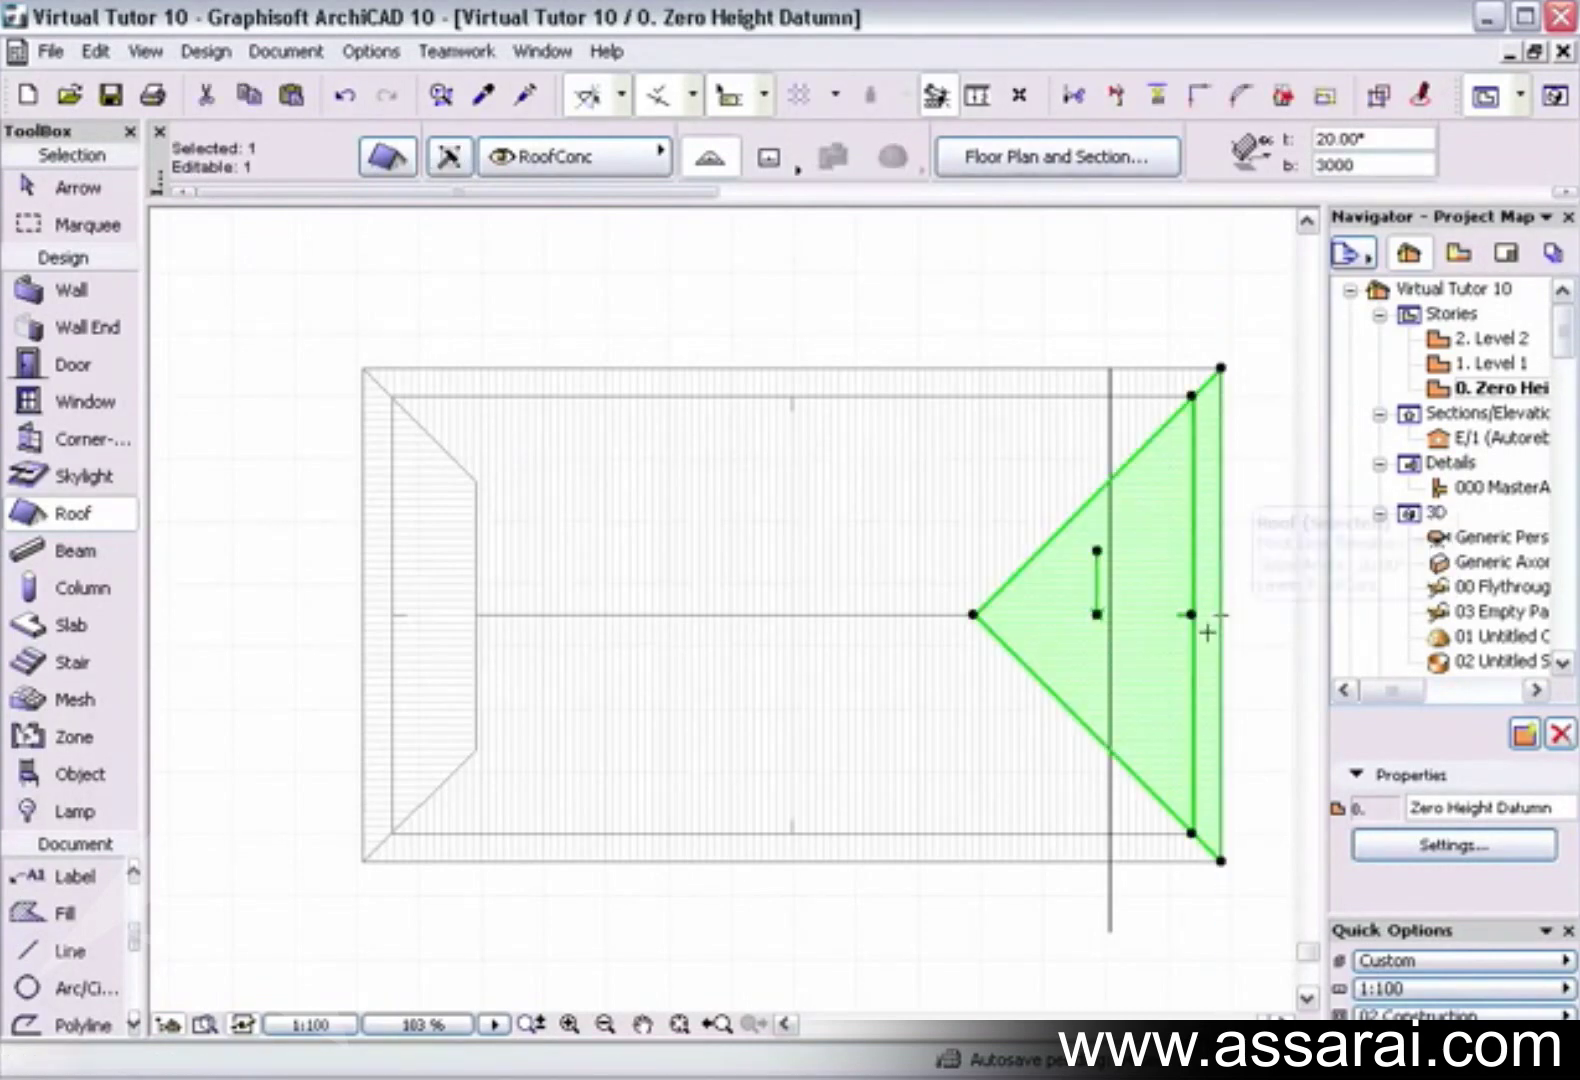
pyautogui.click(1111, 743)
pyautogui.click(1110, 745)
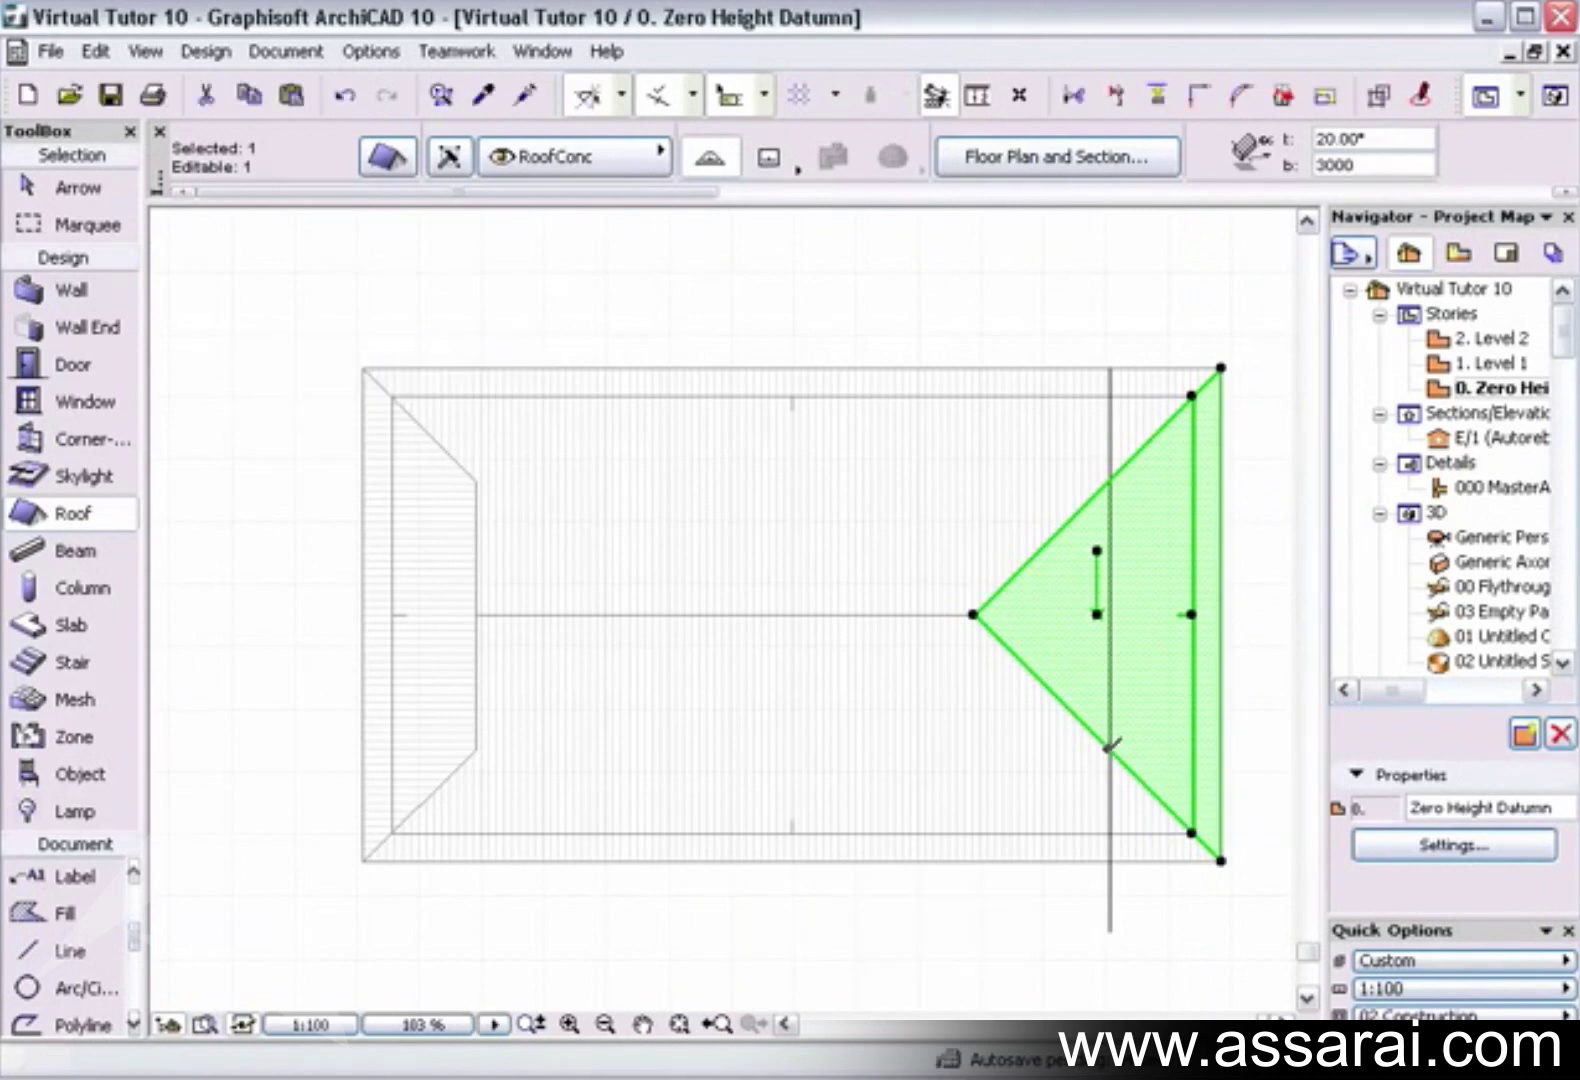
pyautogui.click(972, 614)
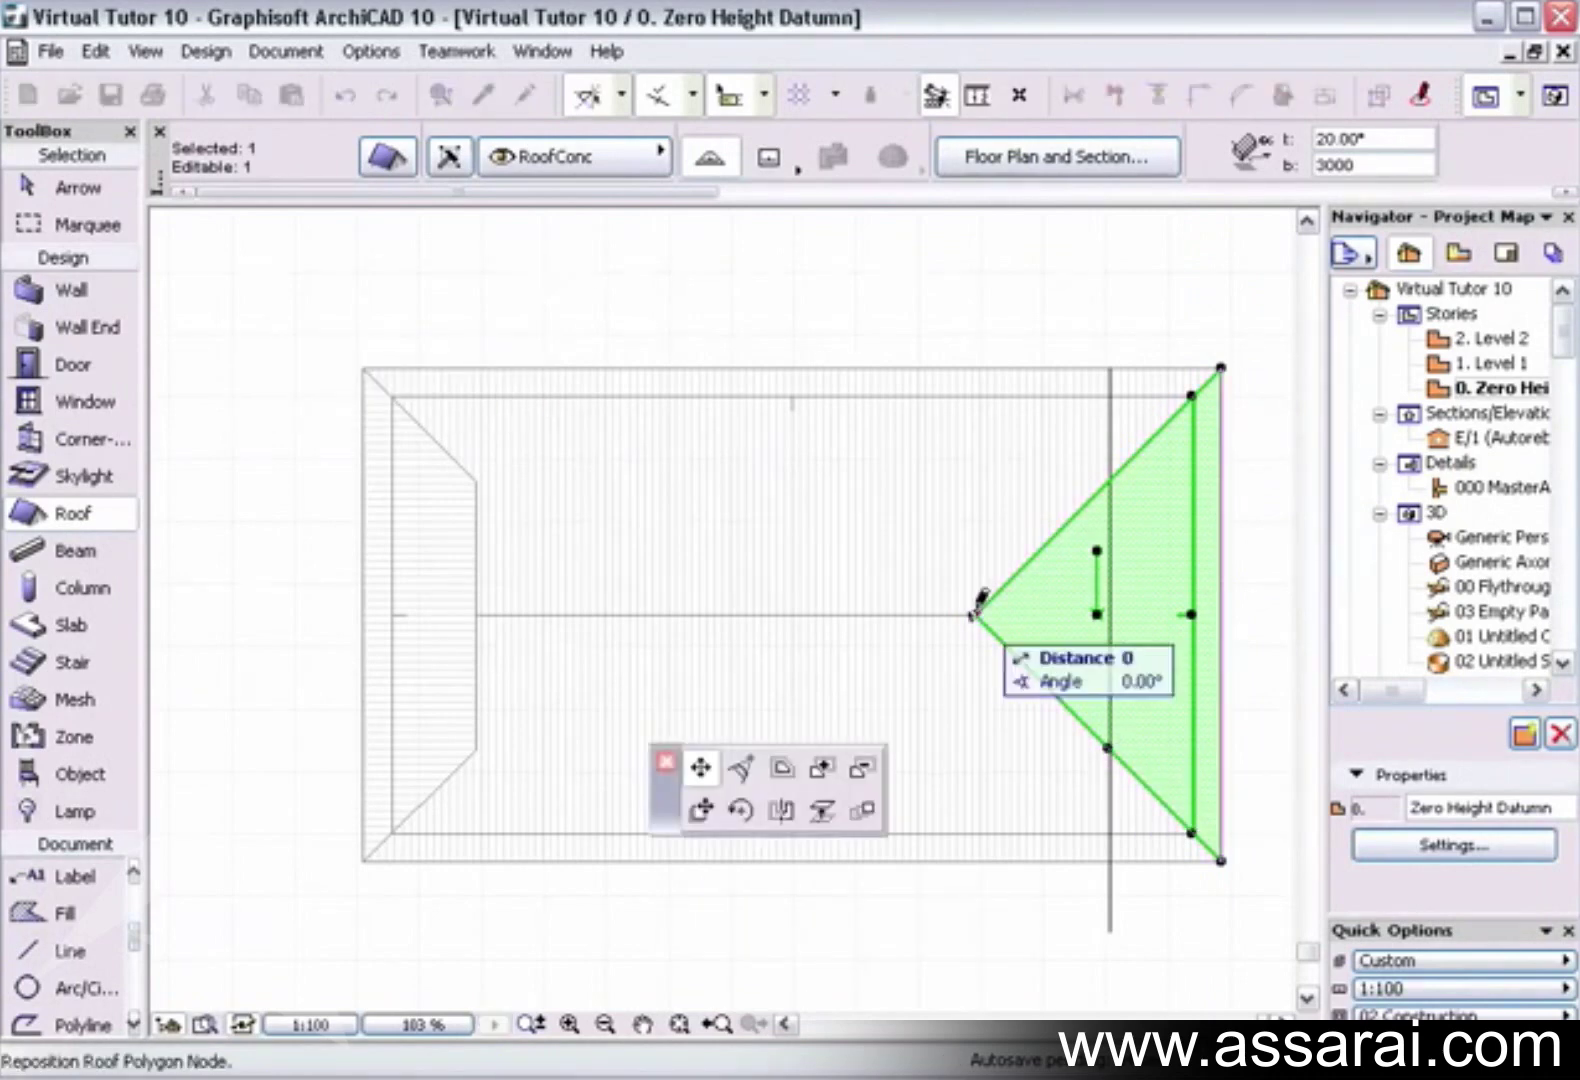
pyautogui.click(1113, 463)
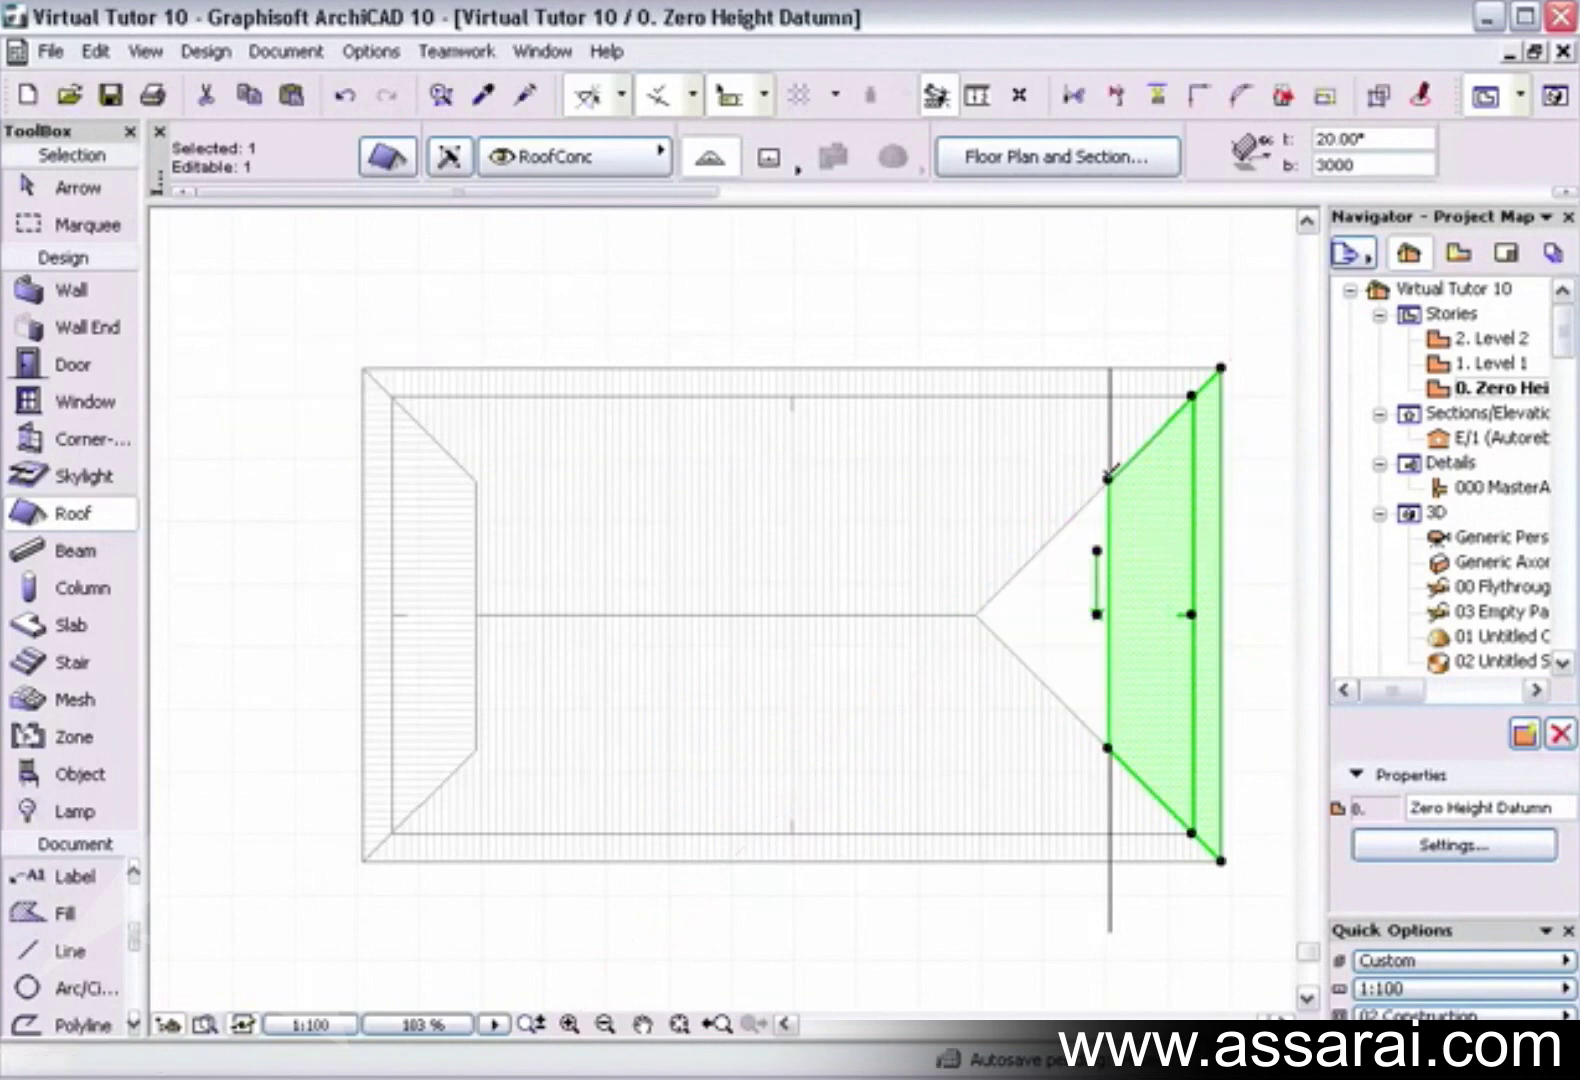
pyautogui.press('Escape')
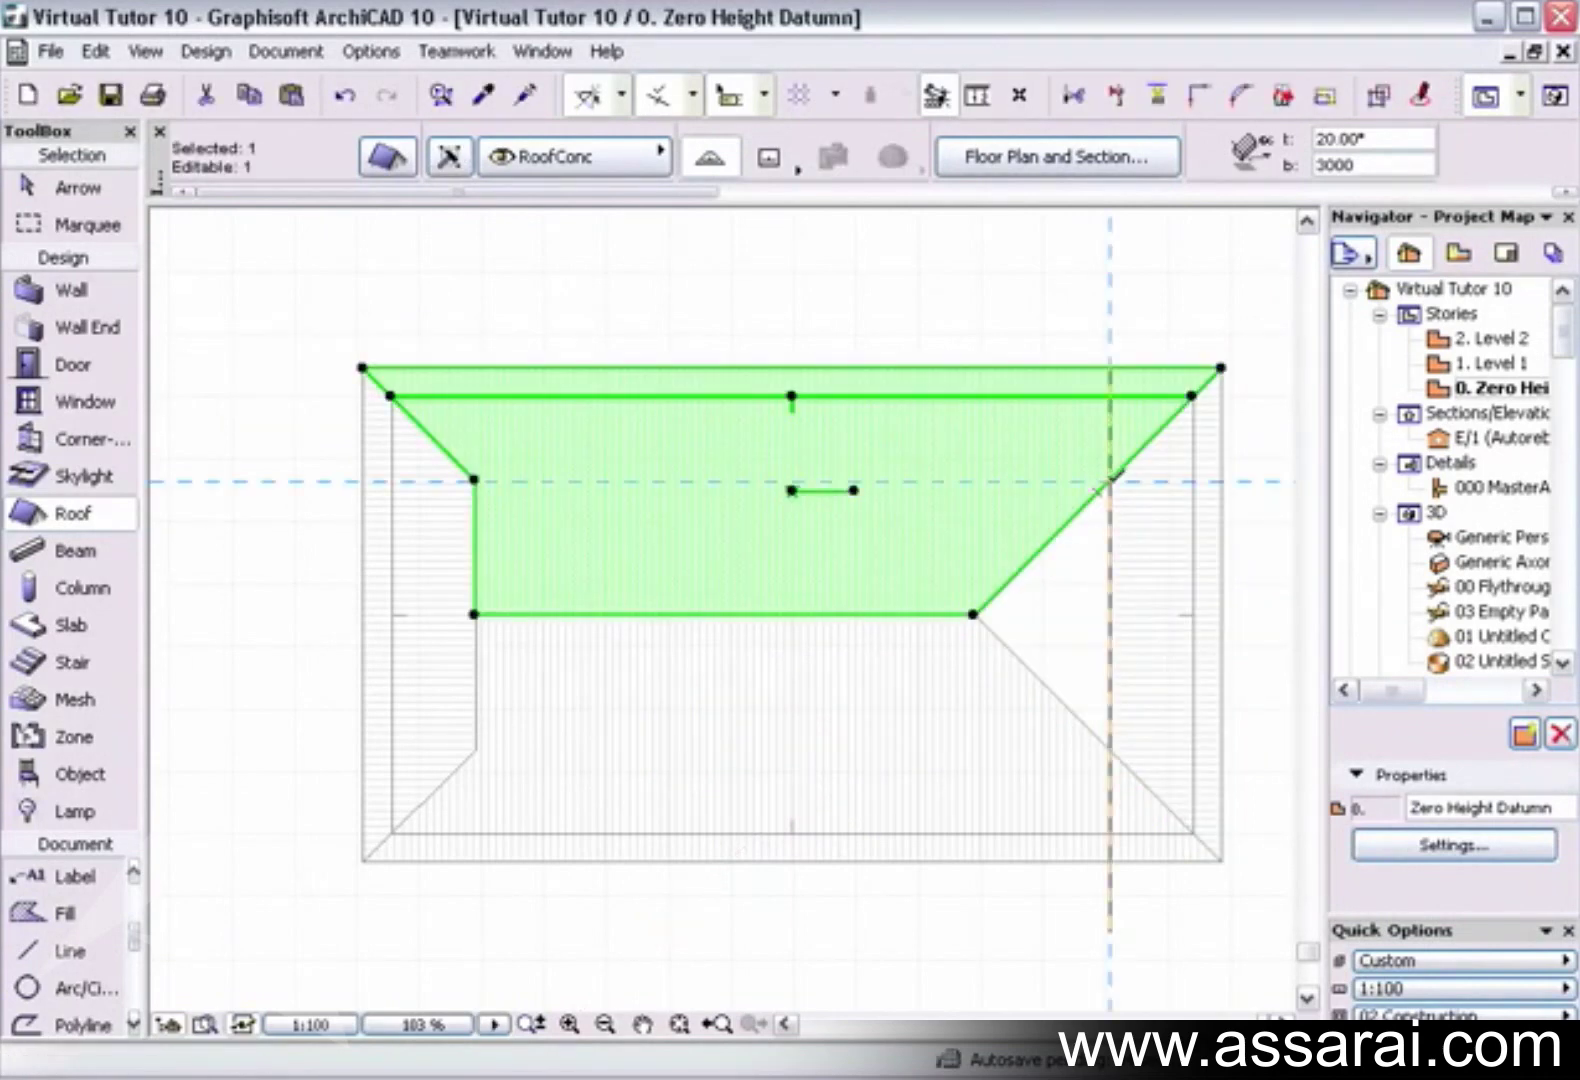
# Trim the back roof plane so its right end meets the right guide line
pyautogui.click(1114, 476)
pyautogui.click(1108, 479)
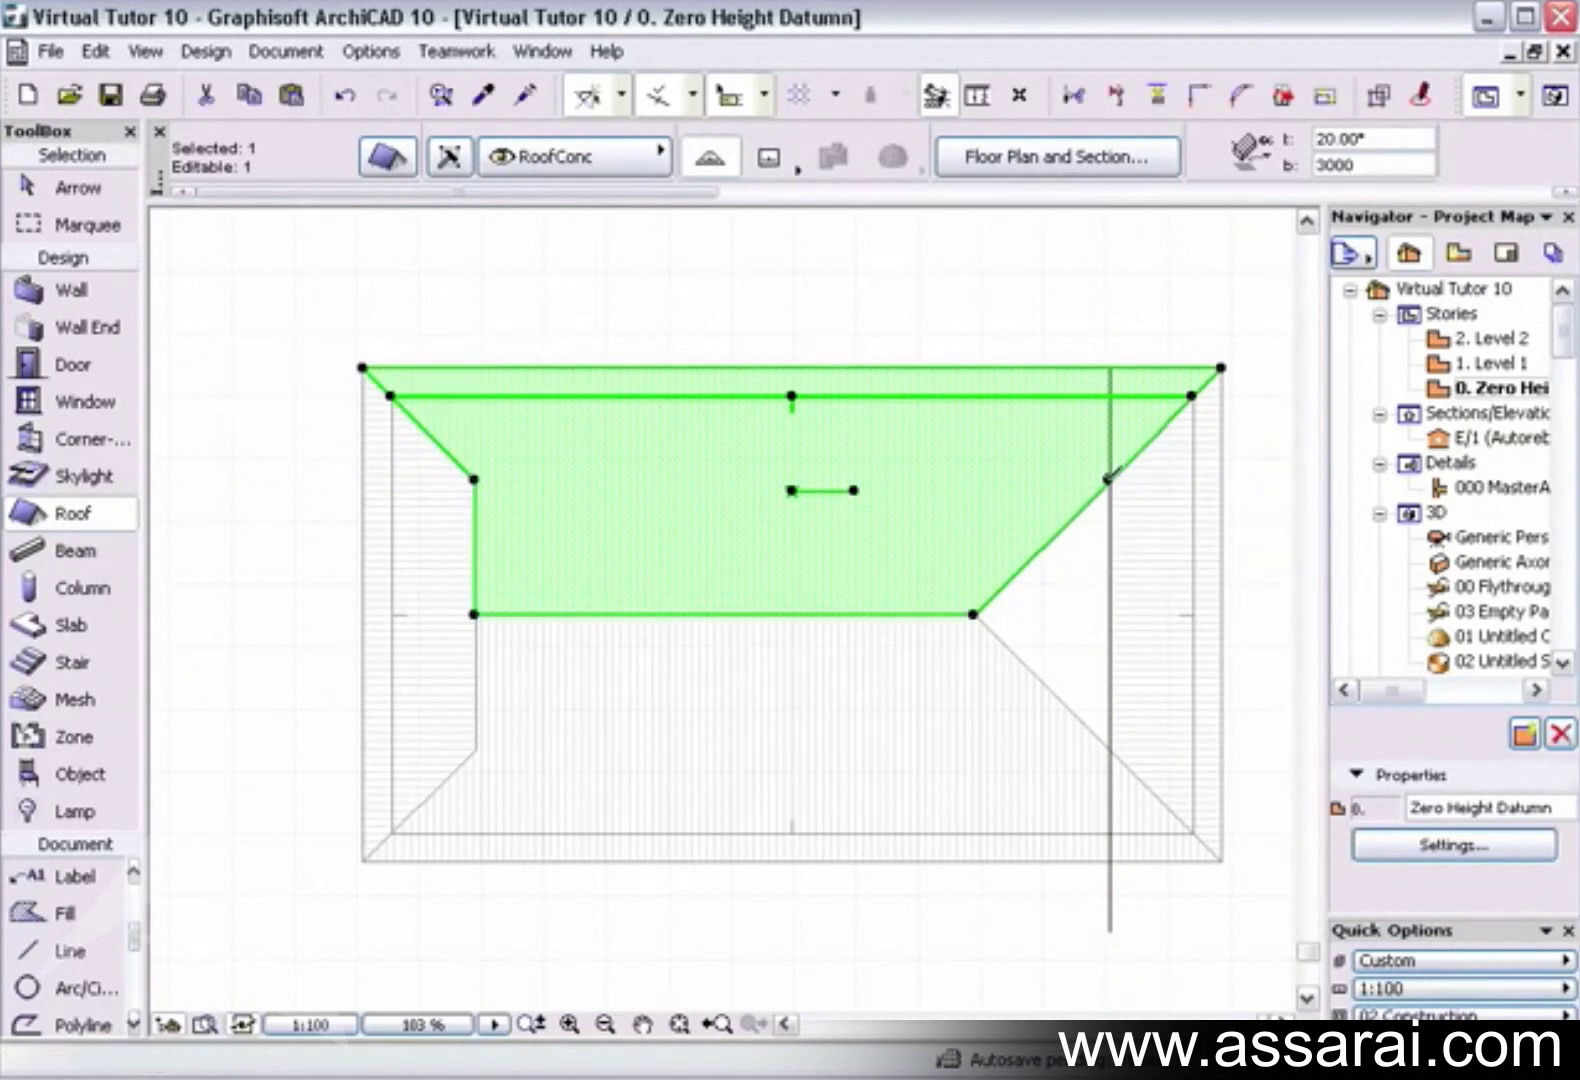
pyautogui.click(975, 614)
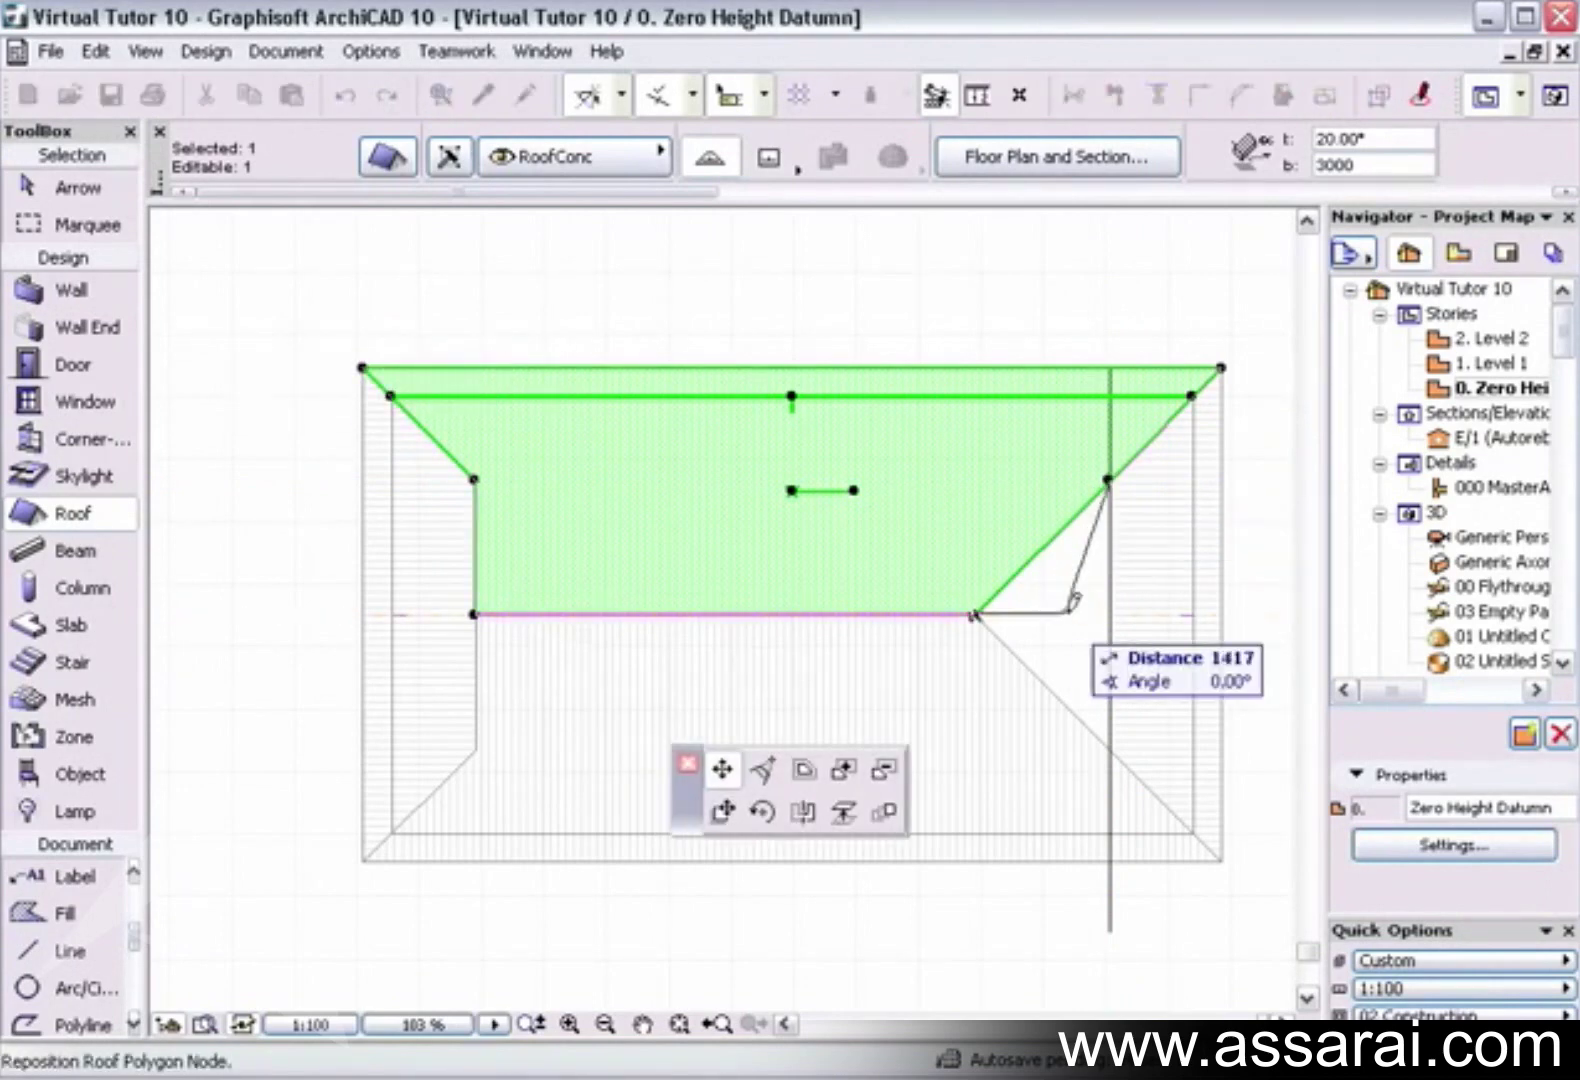
pyautogui.click(1107, 614)
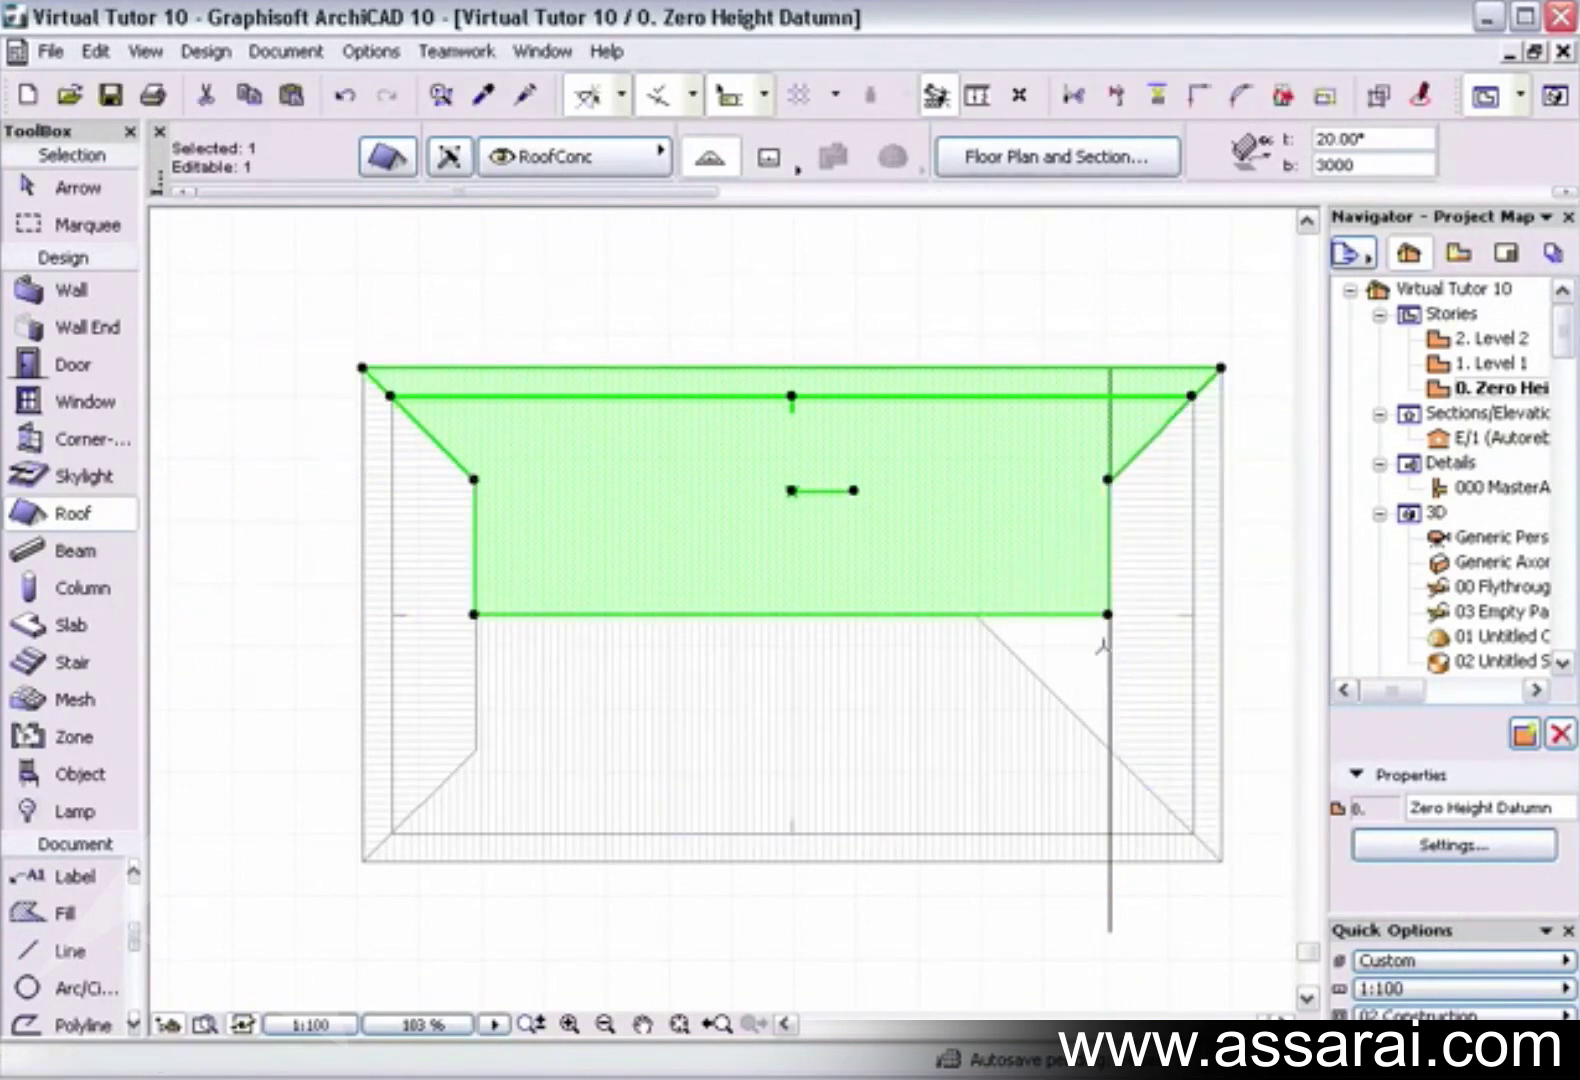
pyautogui.press('Escape')
# Straighten the front roof plane's right edge onto the guide line and remove the line
pyautogui.keyDown('shift'); pyautogui.click(1063, 707); pyautogui.keyUp('shift')
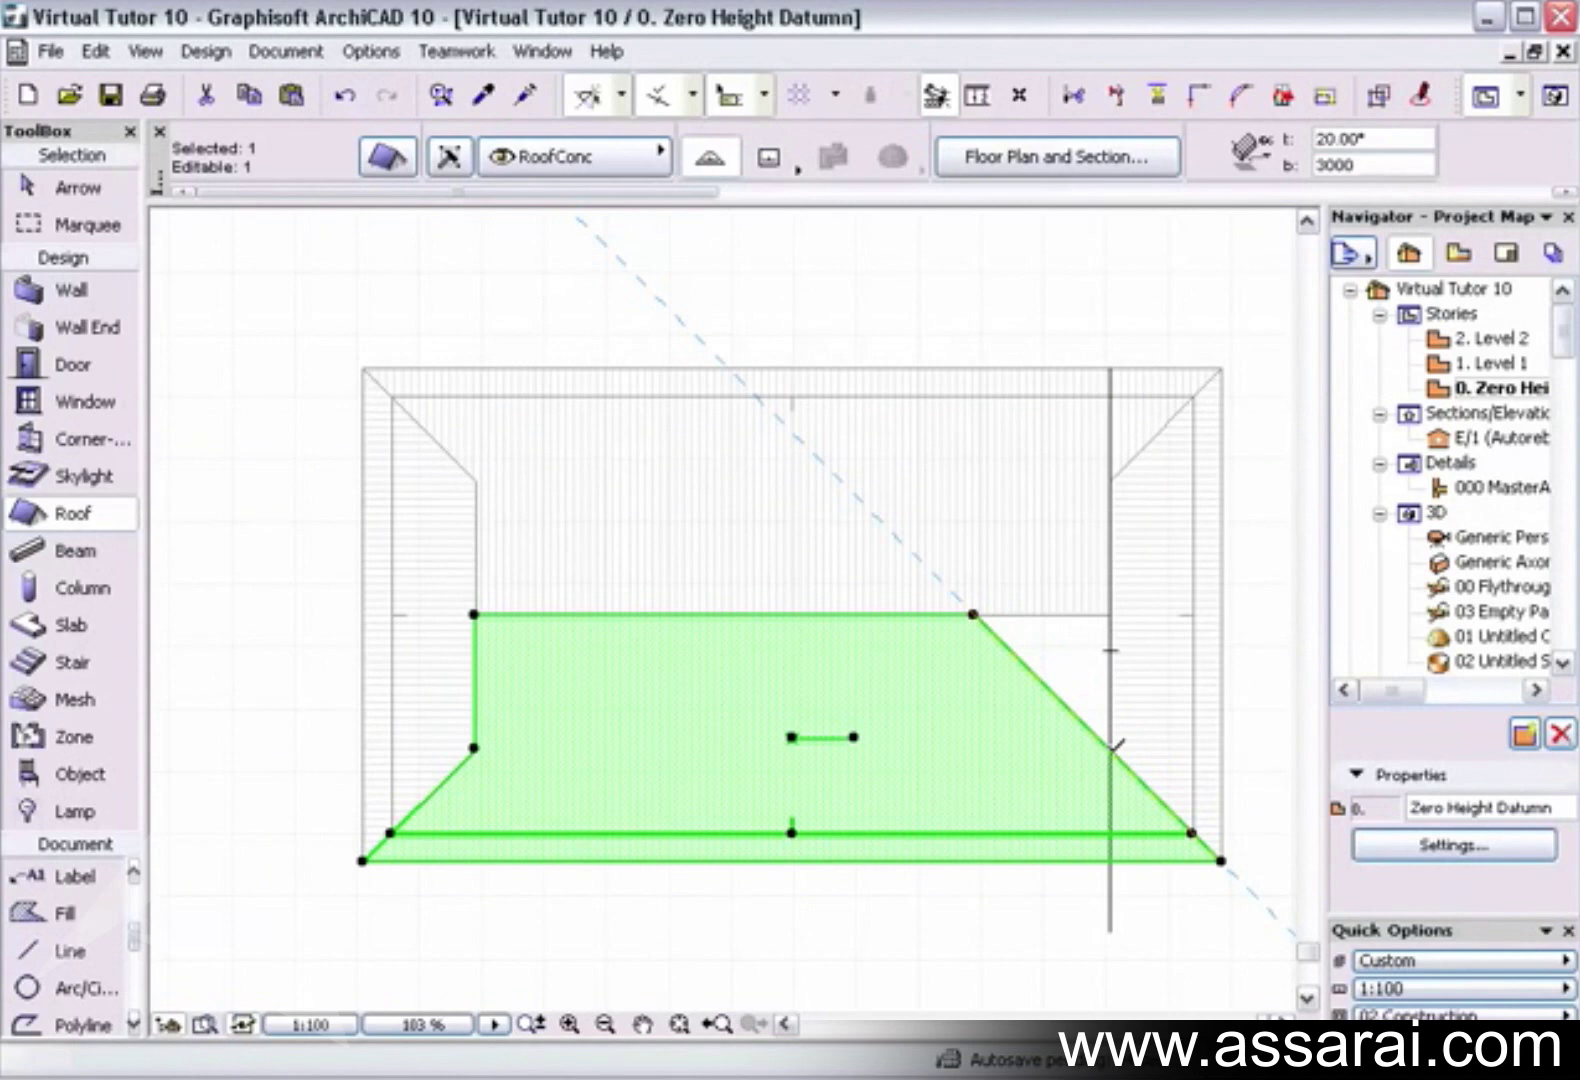
pyautogui.click(1113, 745)
pyautogui.click(1113, 745)
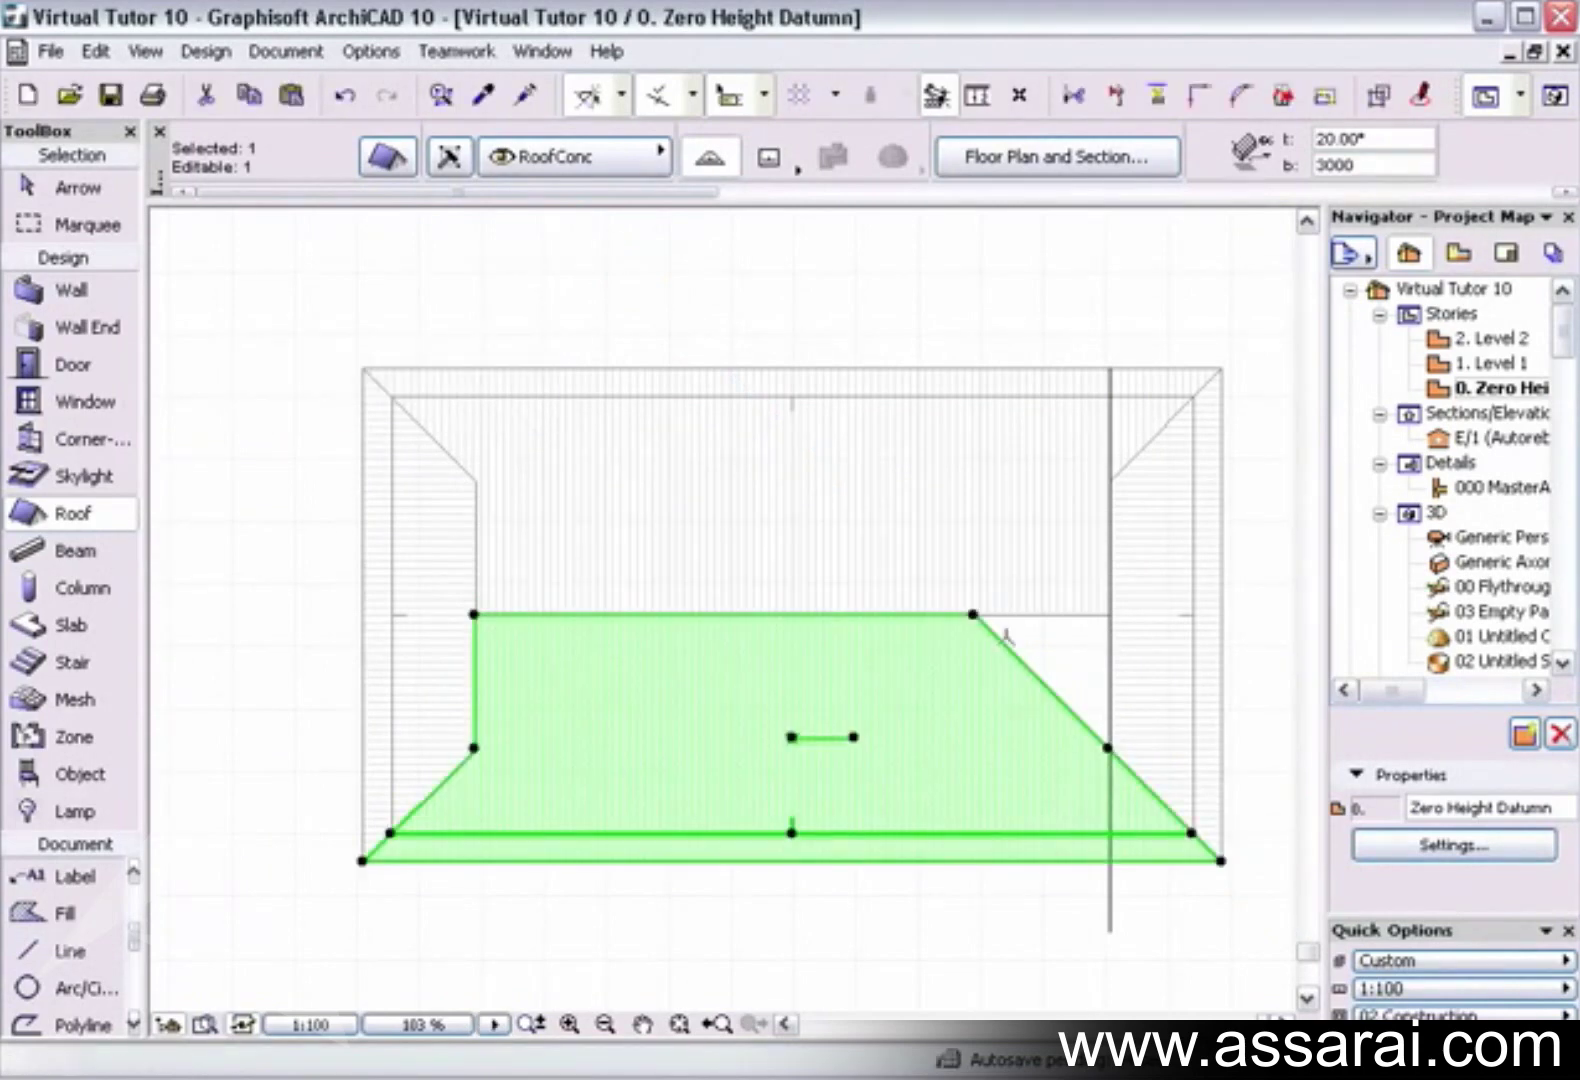
pyautogui.click(974, 614)
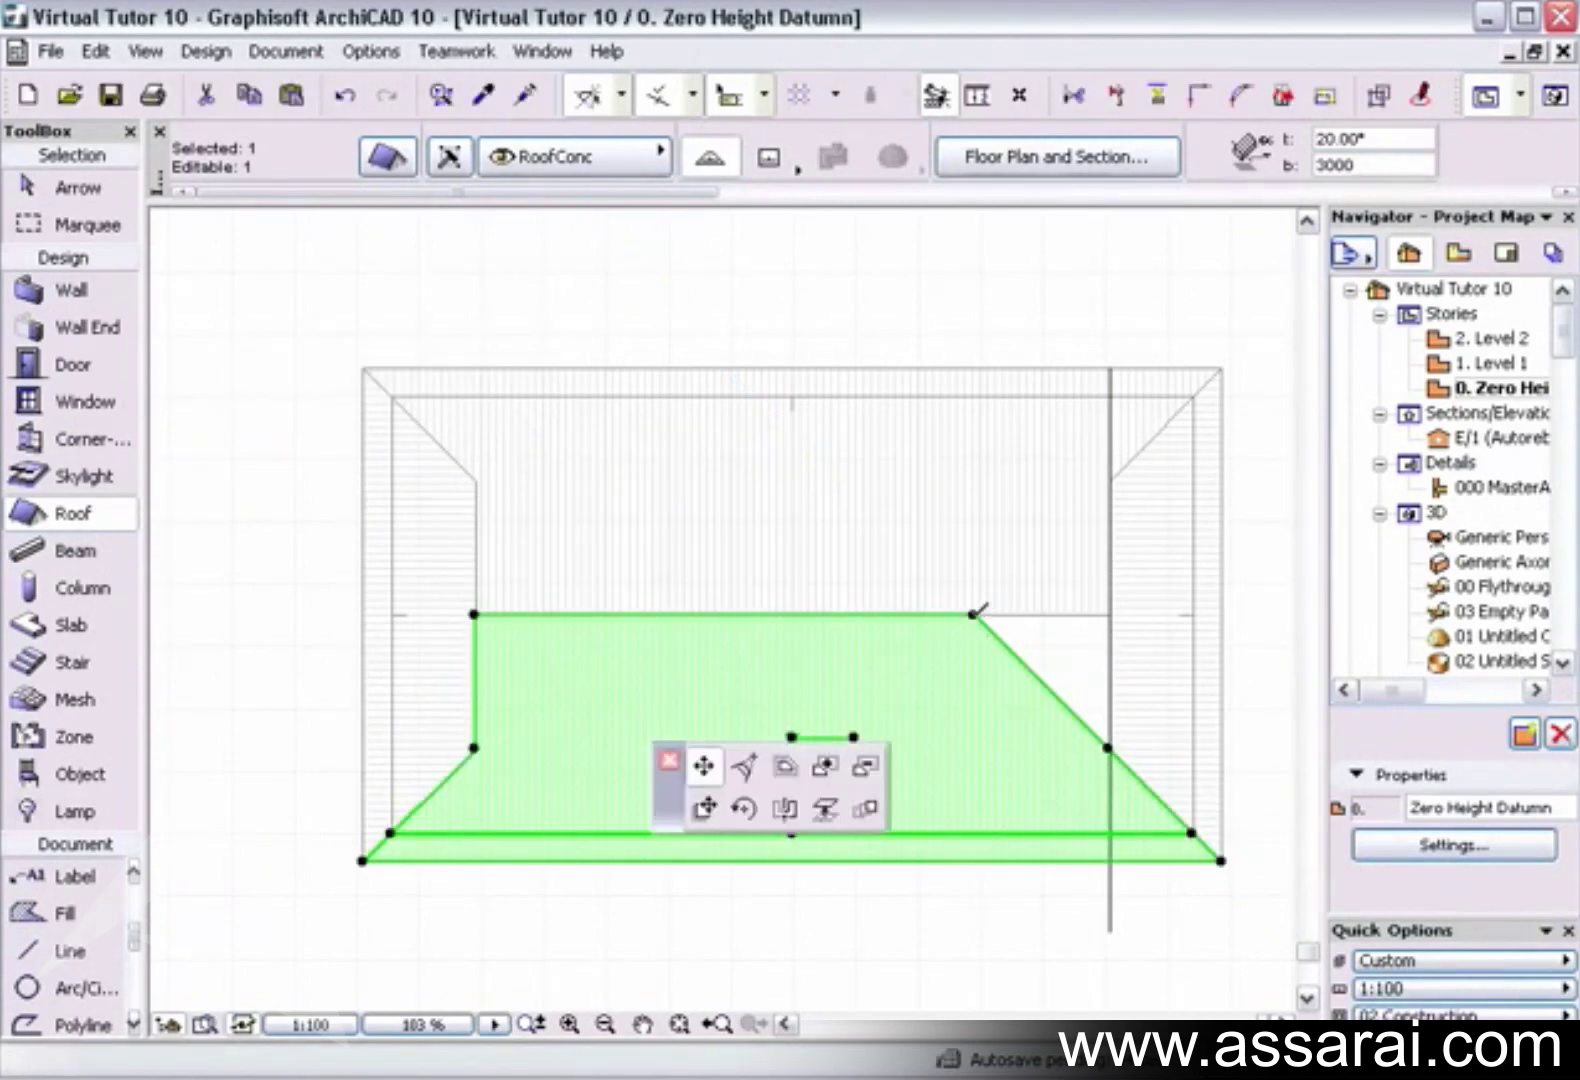
pyautogui.click(1107, 614)
pyautogui.press('Escape')
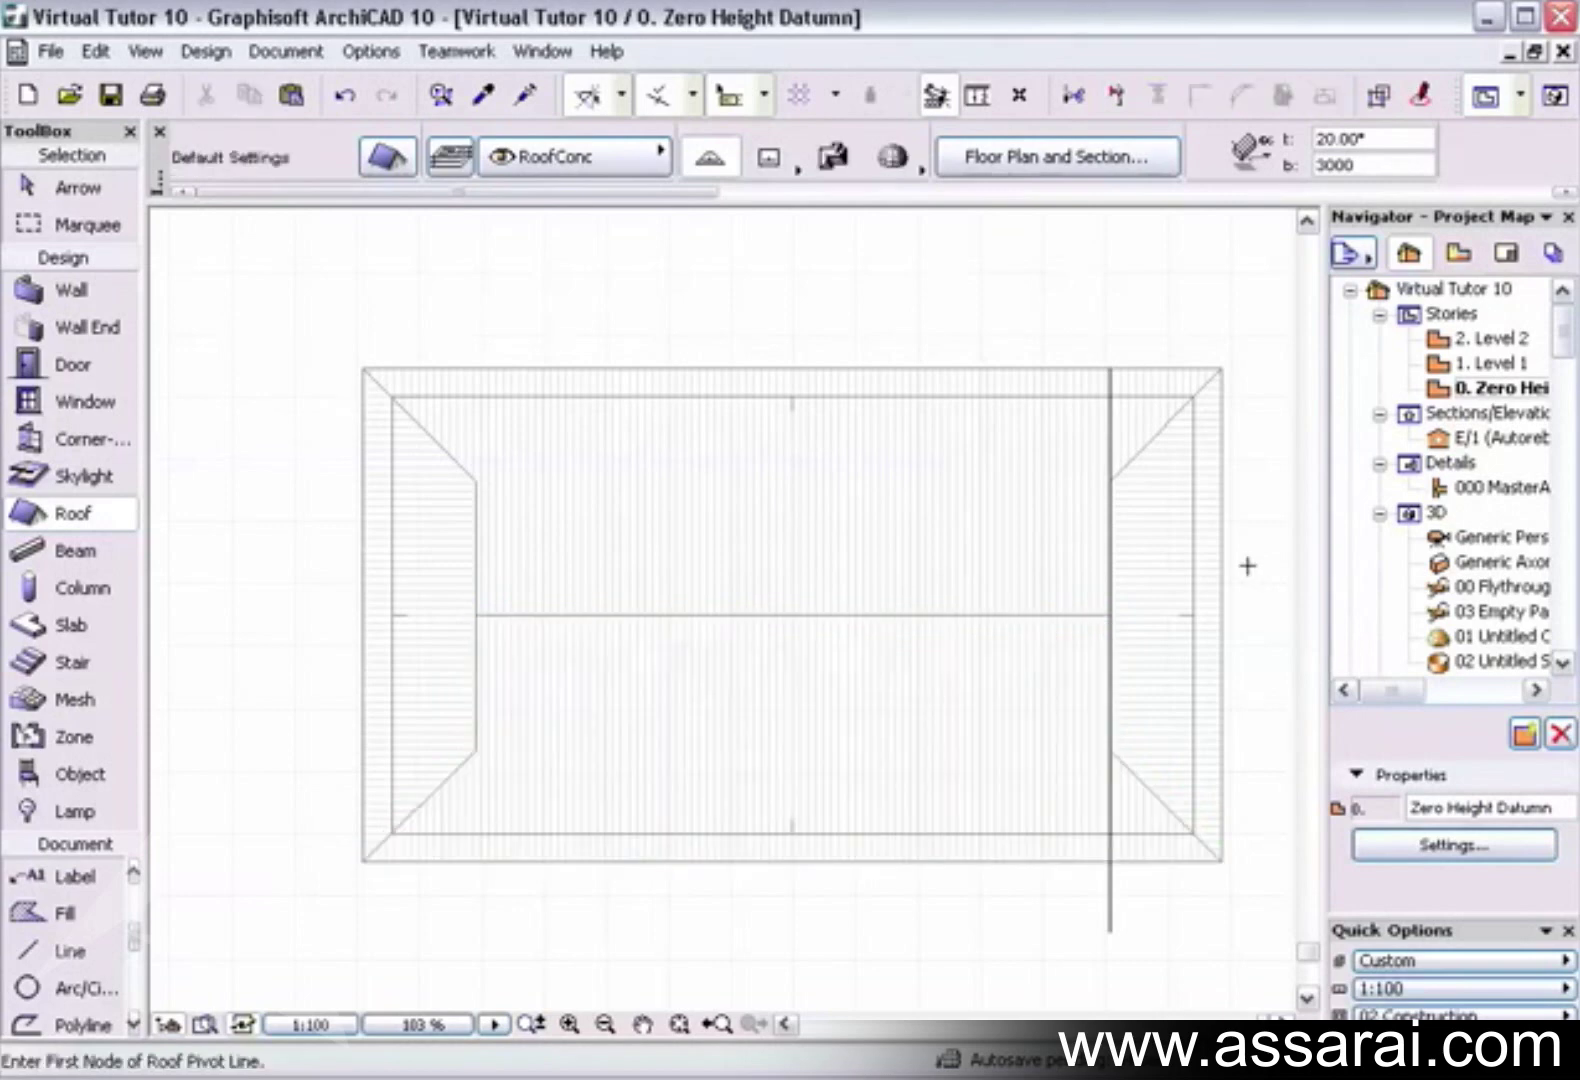
pyautogui.keyDown('shift'); pyautogui.click(1110, 878); pyautogui.keyUp('shift')
pyautogui.press('Escape')
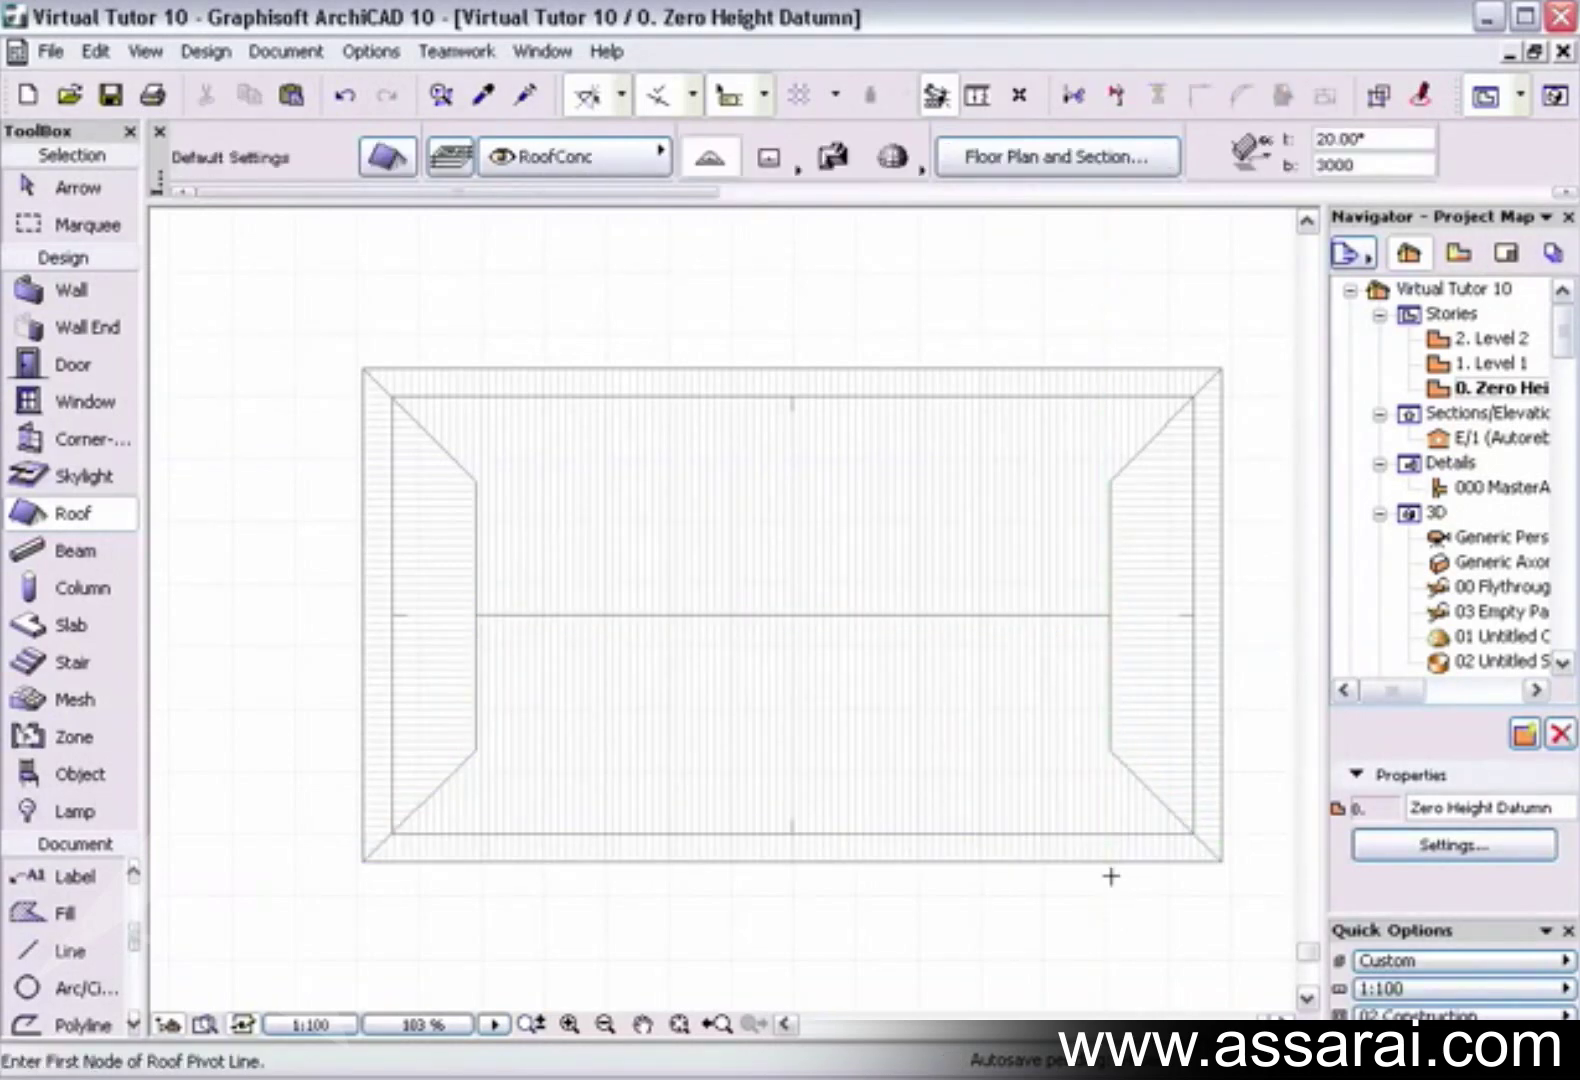
# Orbit the 3D model to check the gablets at both roof ends, then return to the floor plan
pyautogui.press('F3')
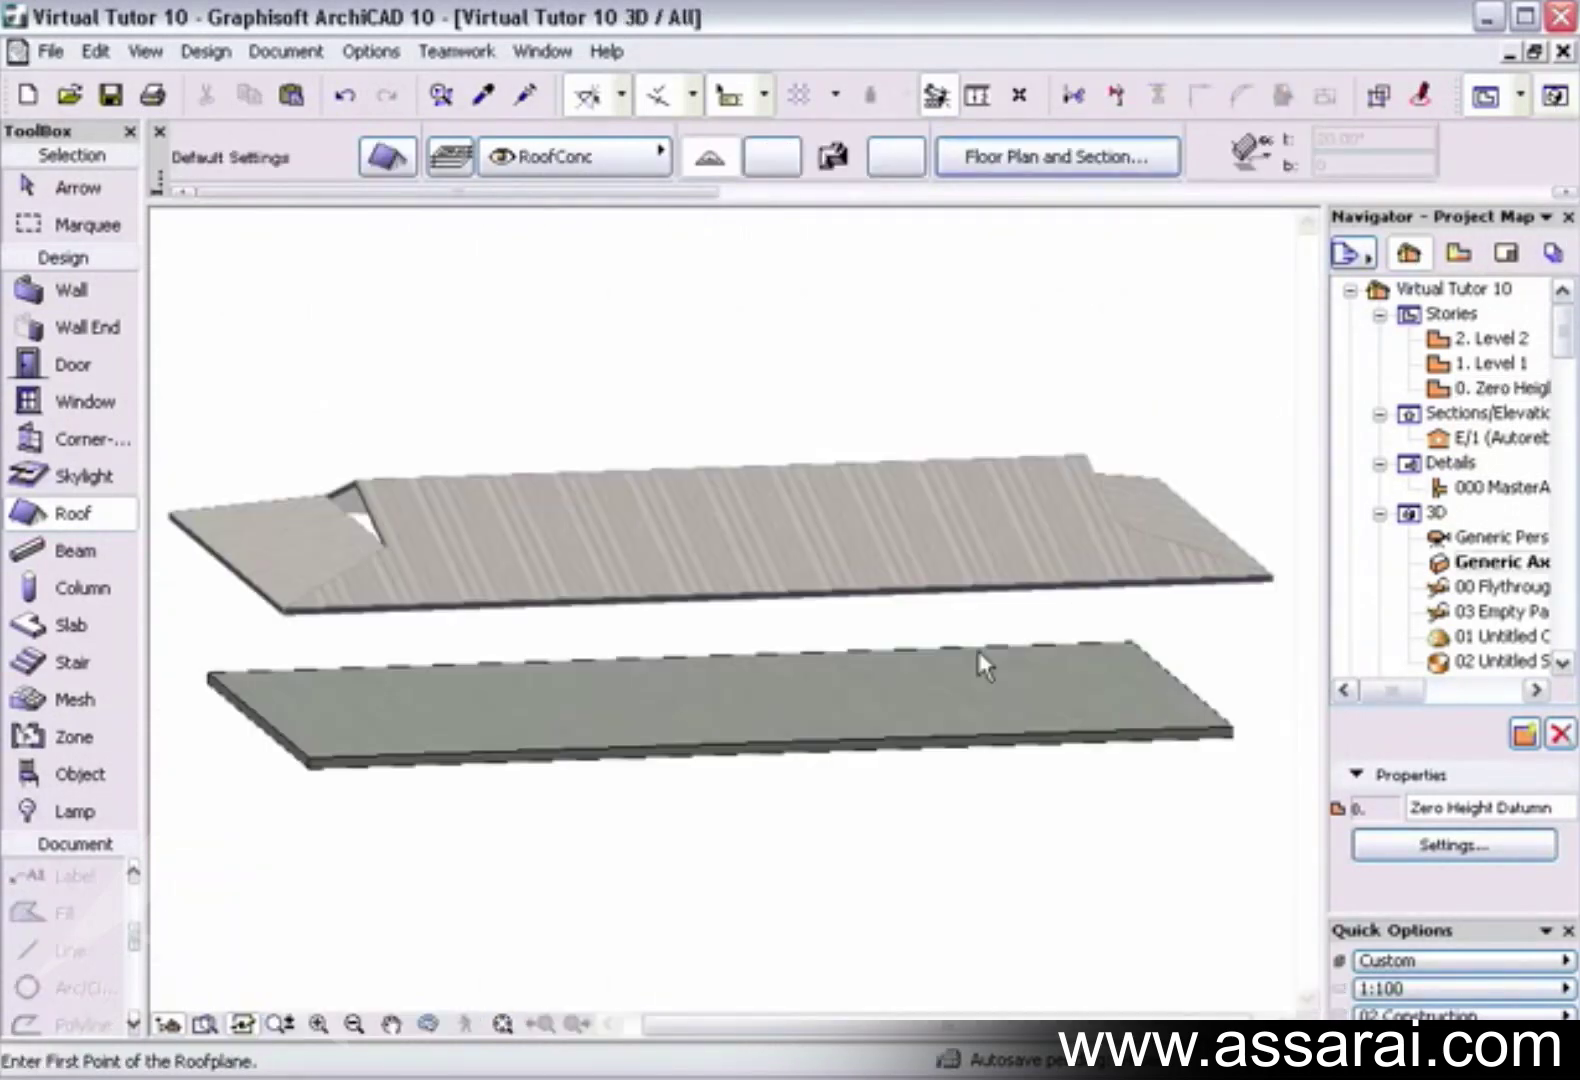
pyautogui.keyDown('shift'); pyautogui.moveTo(857, 617); pyautogui.dragTo(968, 627, button='middle'); pyautogui.keyUp('shift')
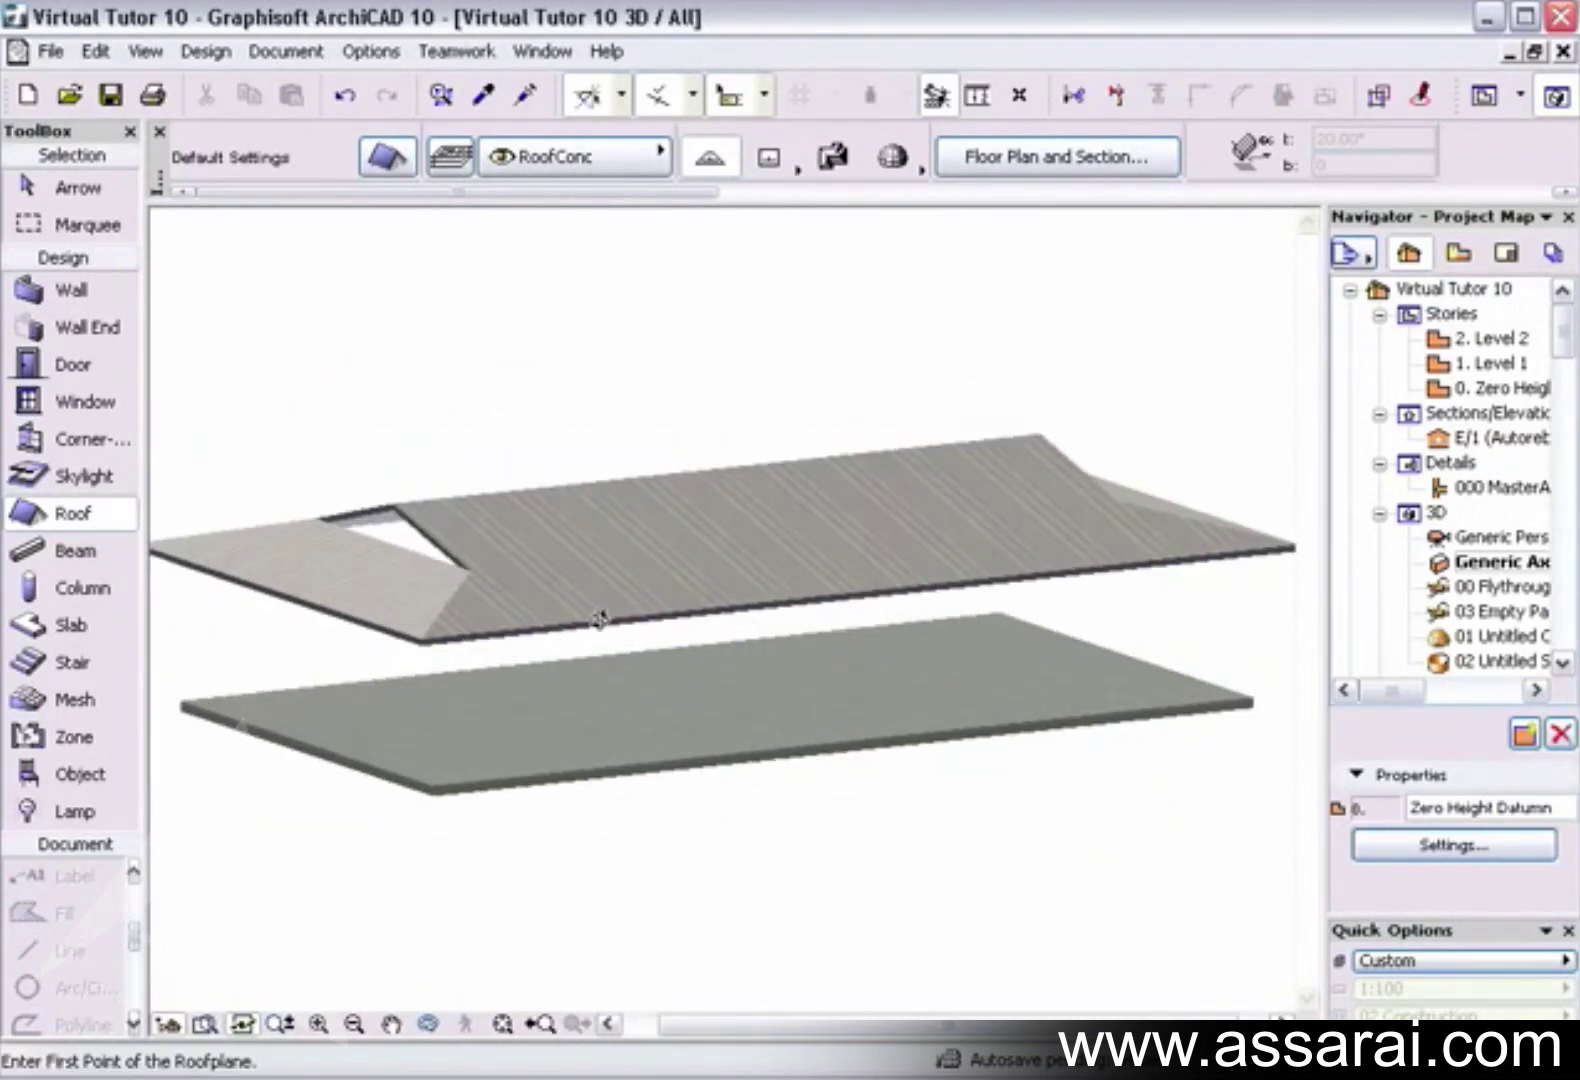
pyautogui.moveTo(600, 621)
pyautogui.keyDown('shift'); pyautogui.mouseDown(button='middle')
pyautogui.moveTo(709, 635)
pyautogui.moveTo(607, 605)
pyautogui.mouseUp(button='middle'); pyautogui.keyUp('shift')
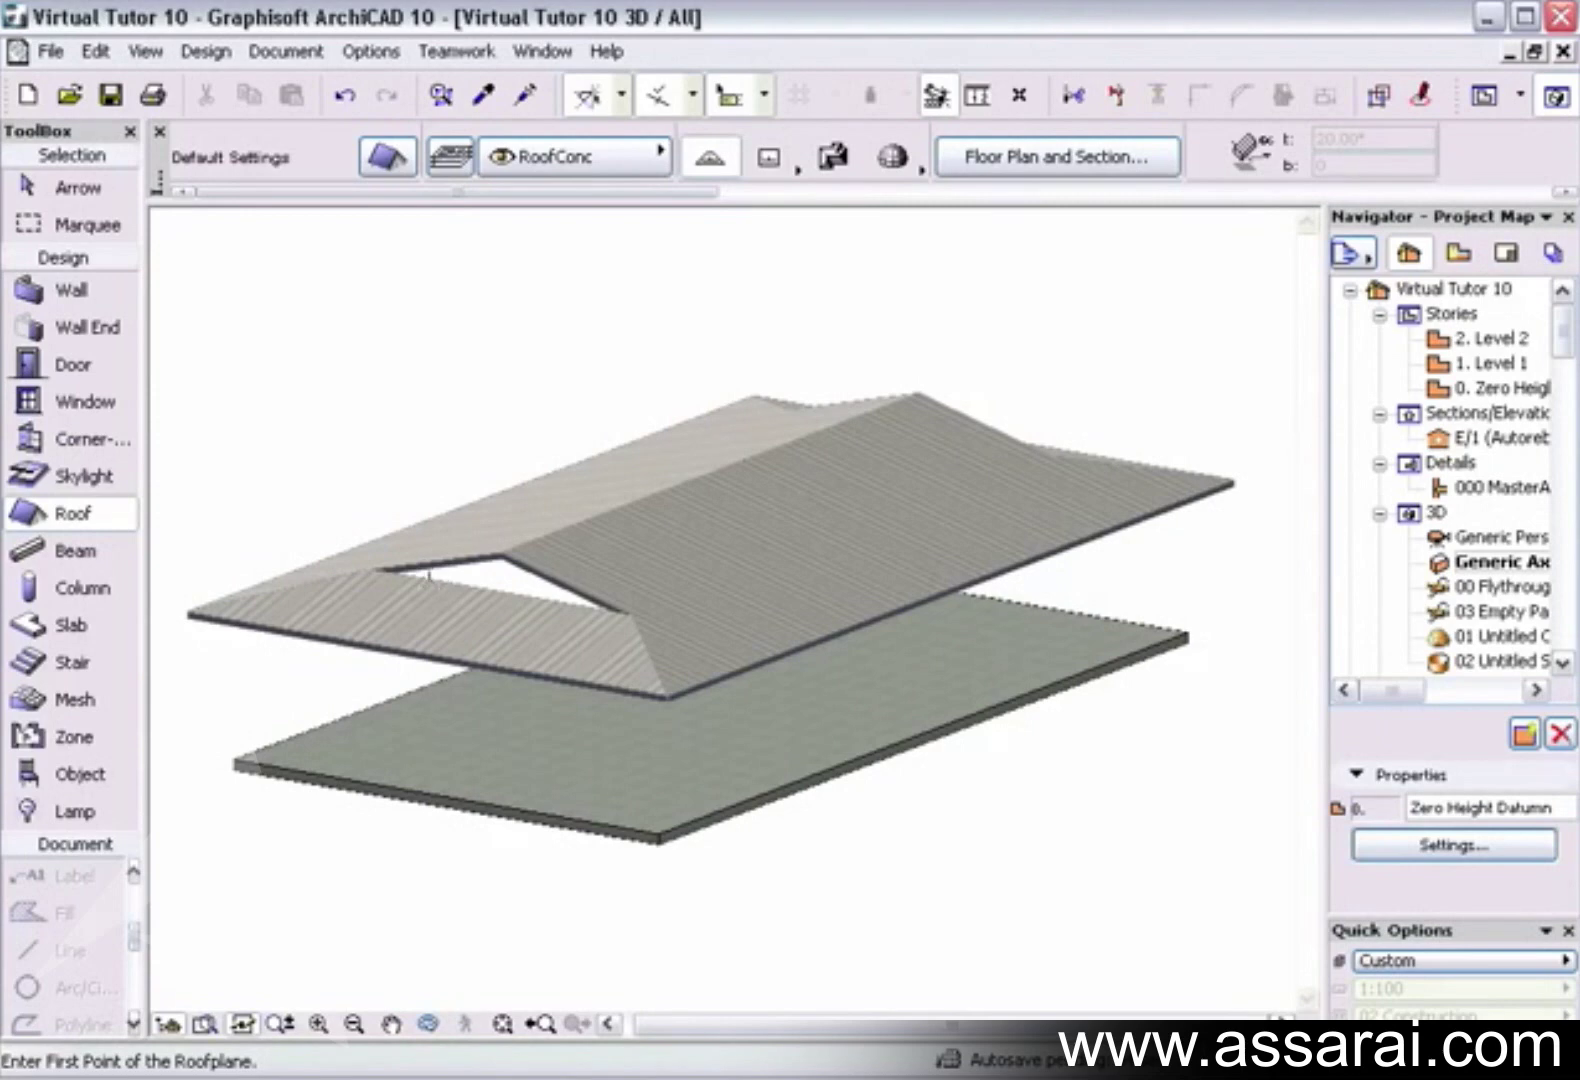
pyautogui.press('Escape')
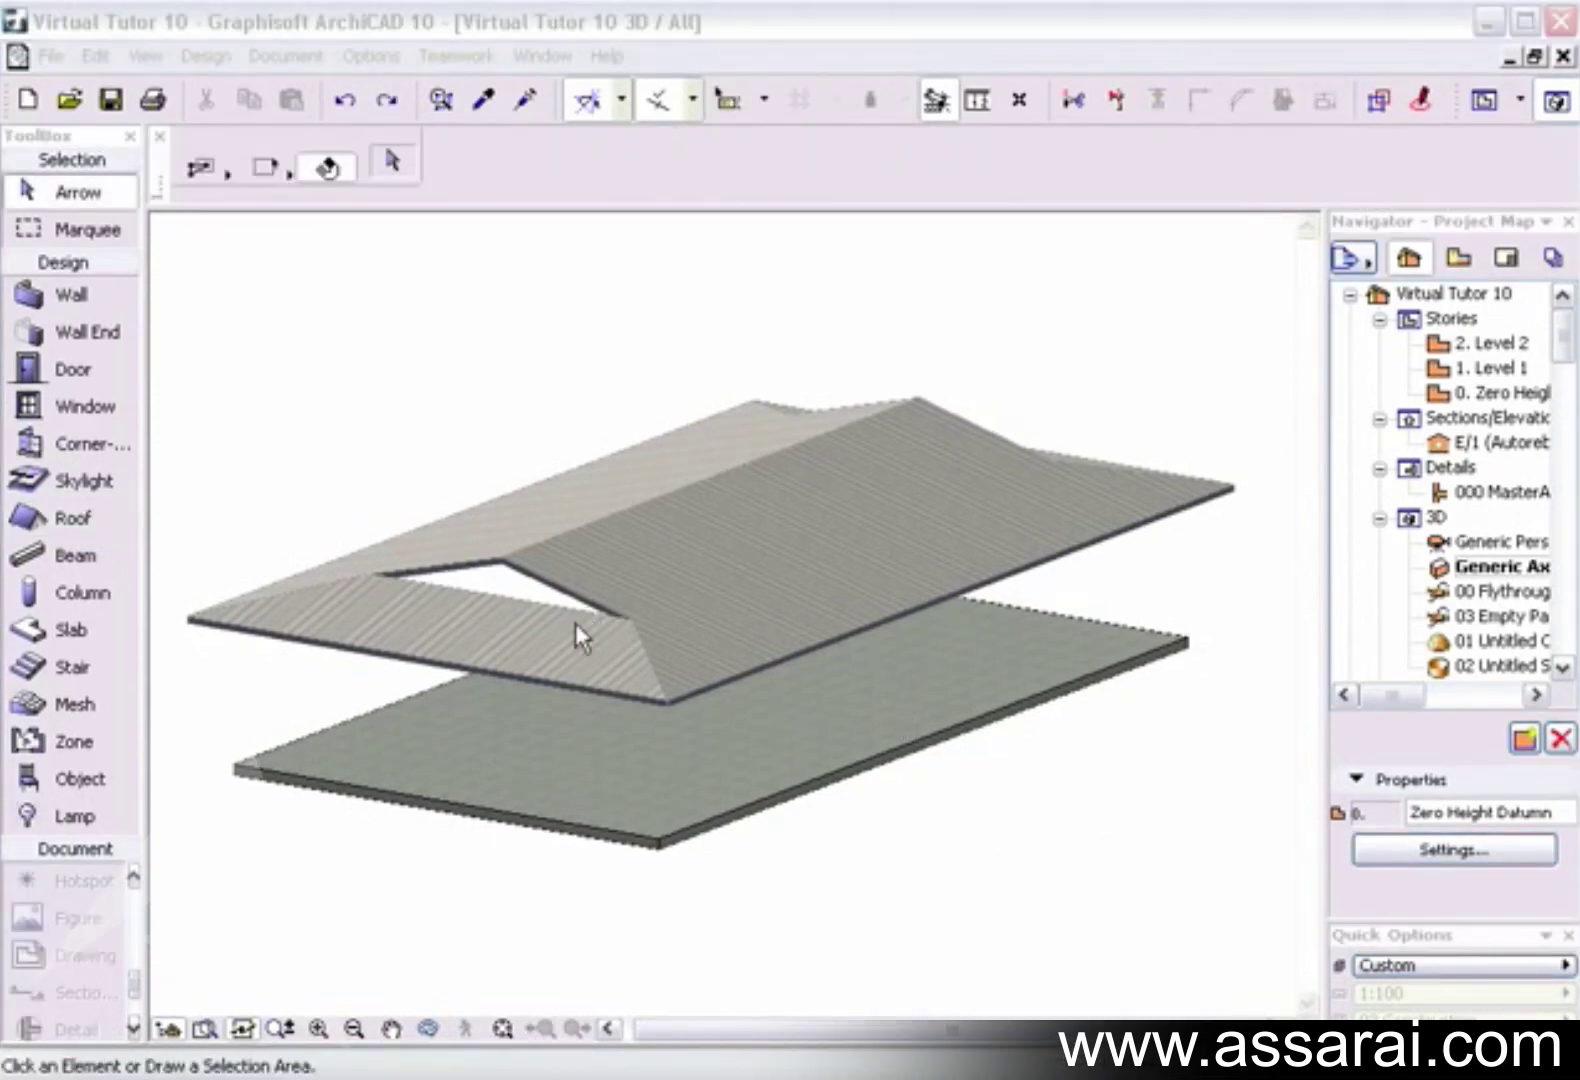
pyautogui.click(1556, 100)
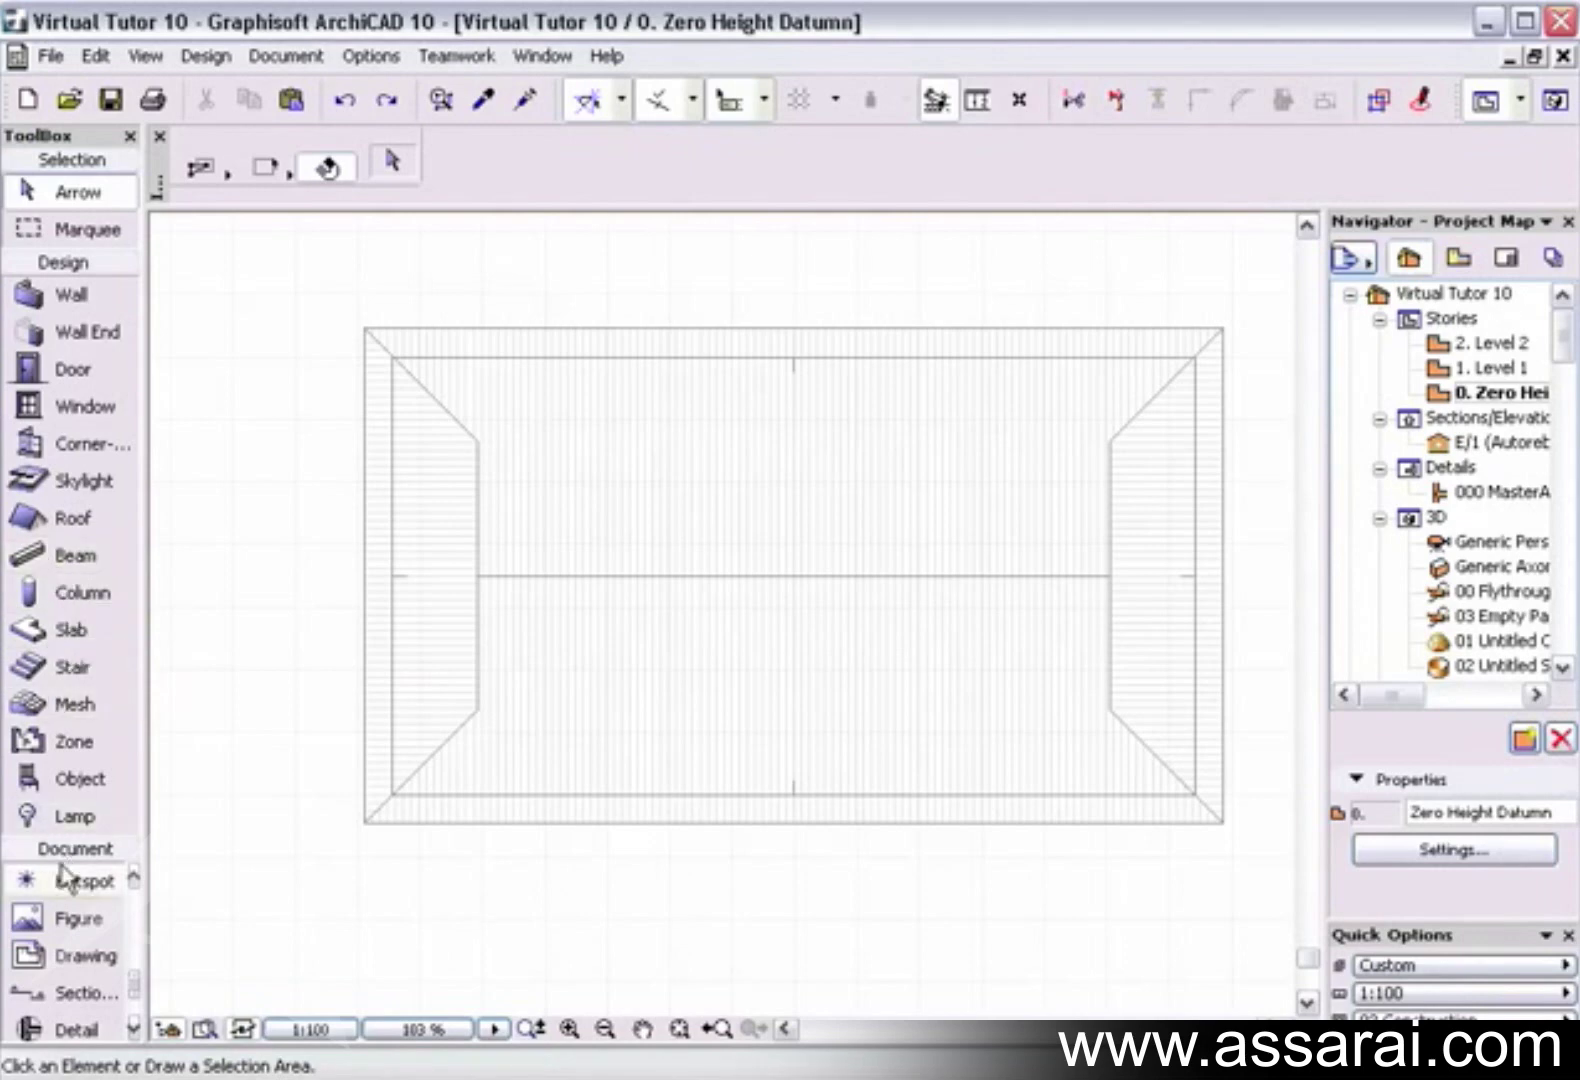
# Set Gable panel (palings) 90 from External trims > Gable details as the default object
pyautogui.doubleClick(52, 780)
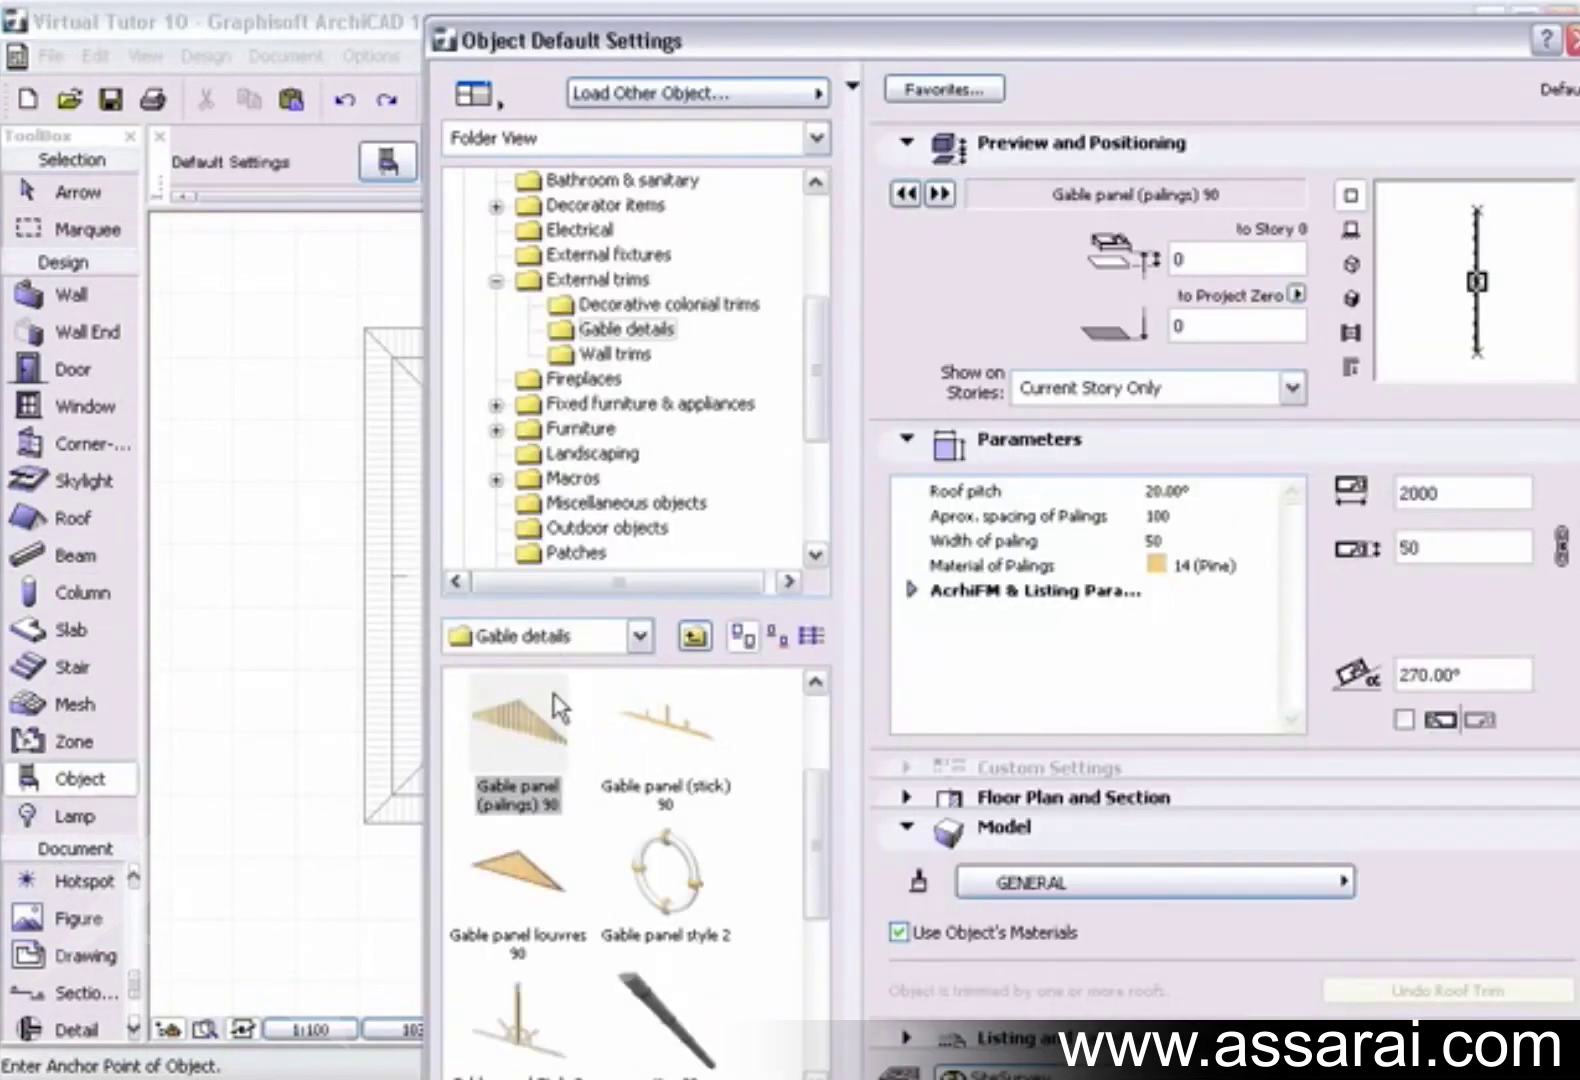
pyautogui.scroll(1, 535, 745)
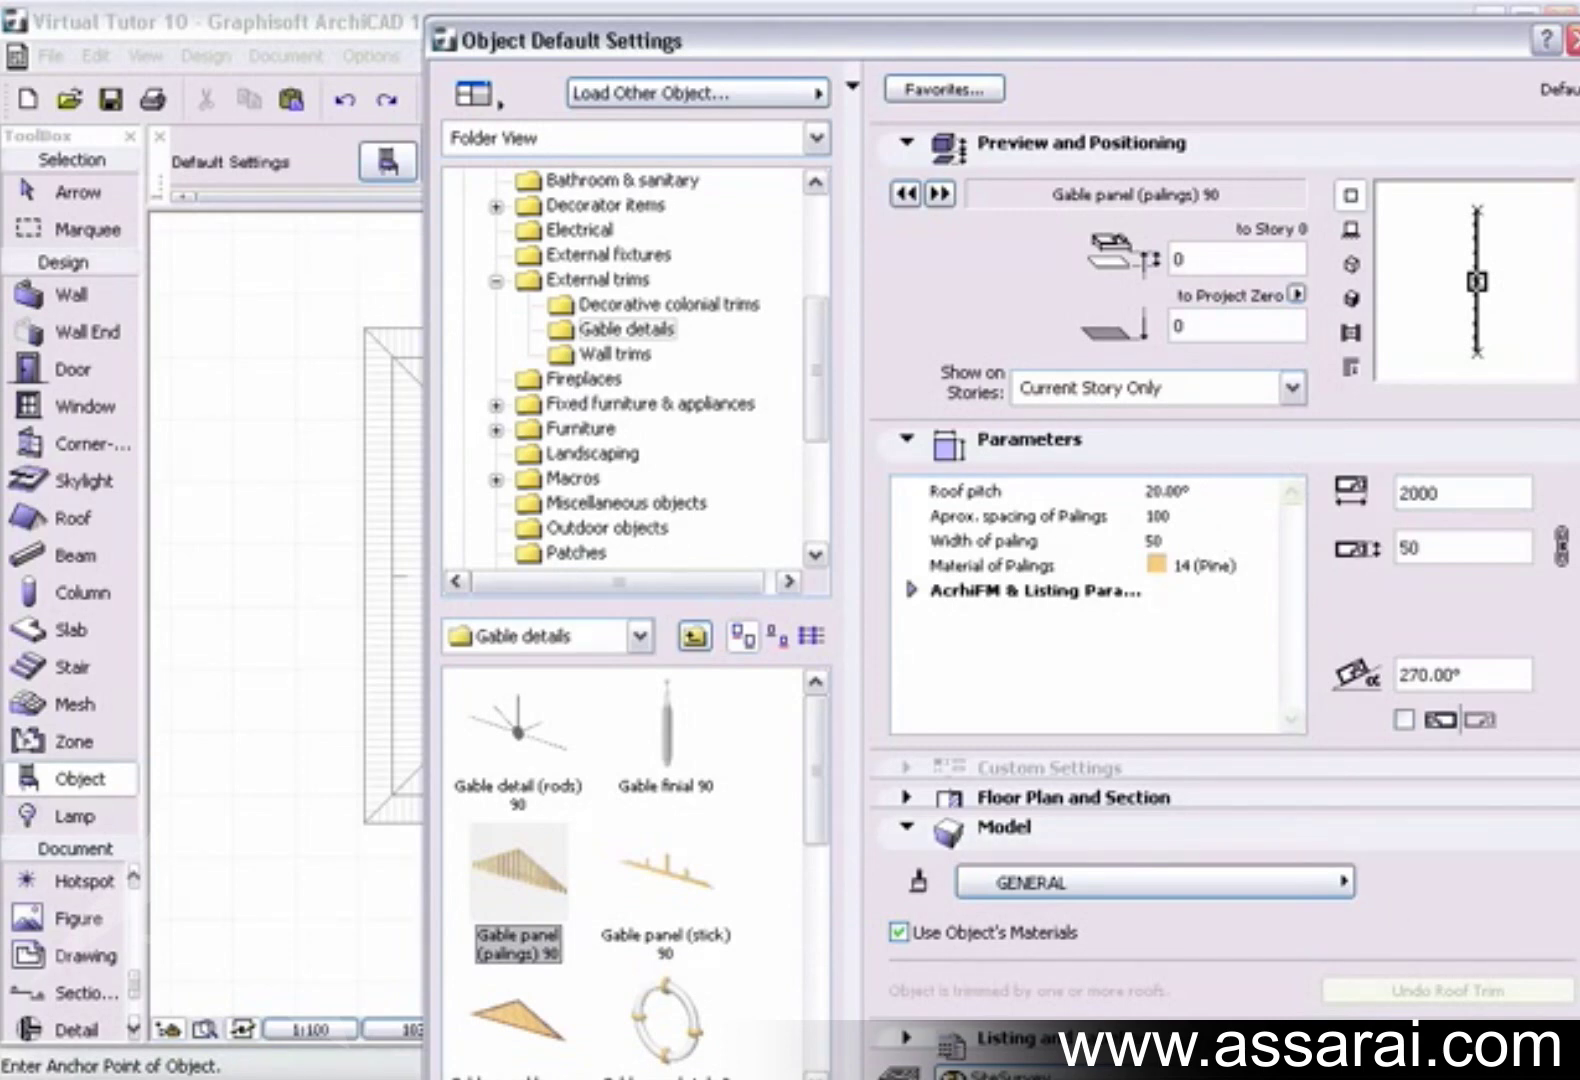
pyautogui.click(1500, 1055)
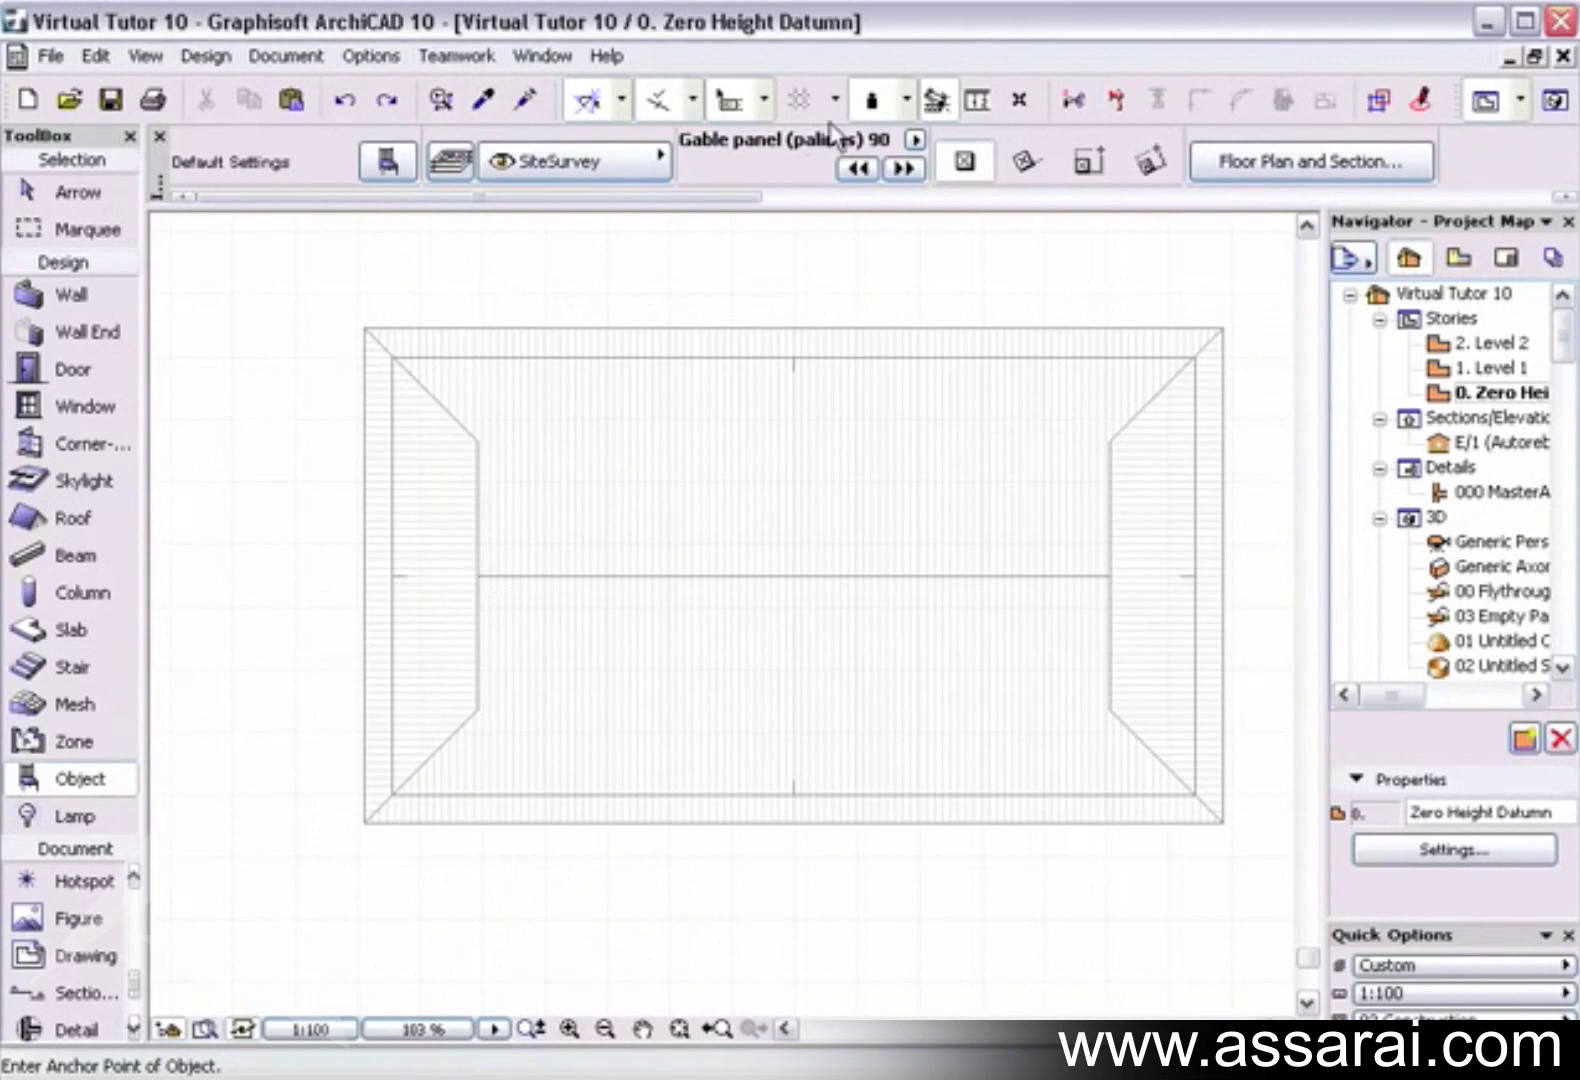
# With gravity set to Roof, place the gable panel on the left gablet edge
pyautogui.click(905, 102)
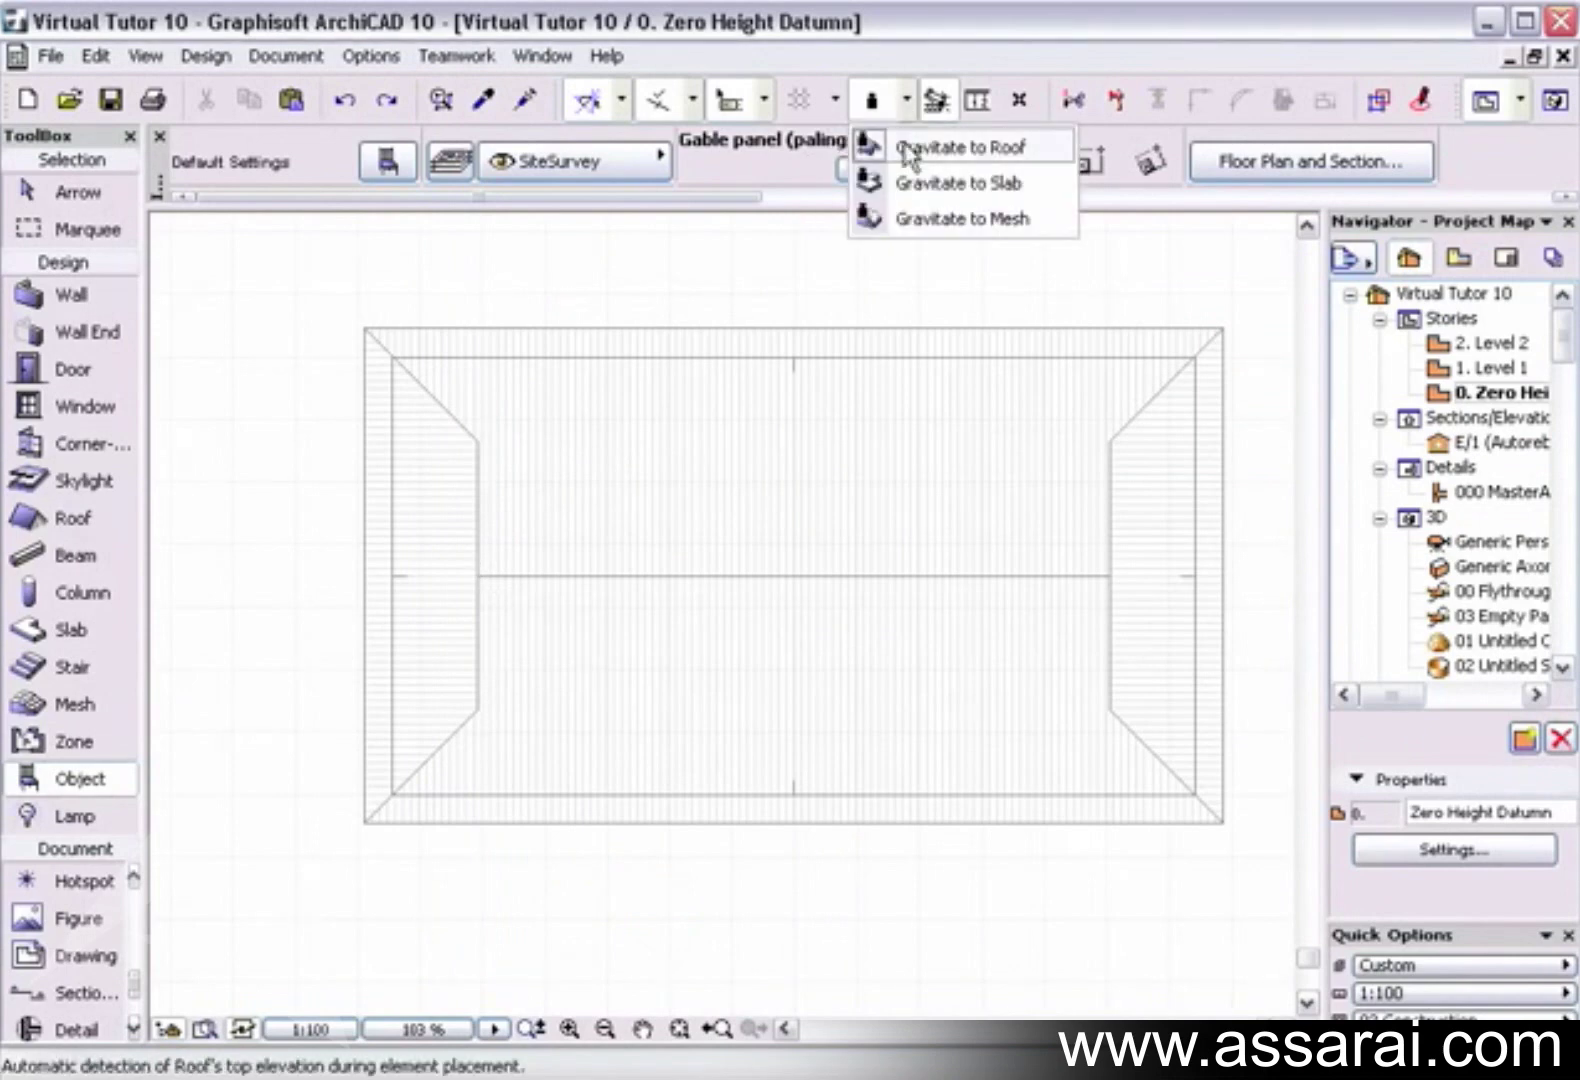
pyautogui.click(908, 150)
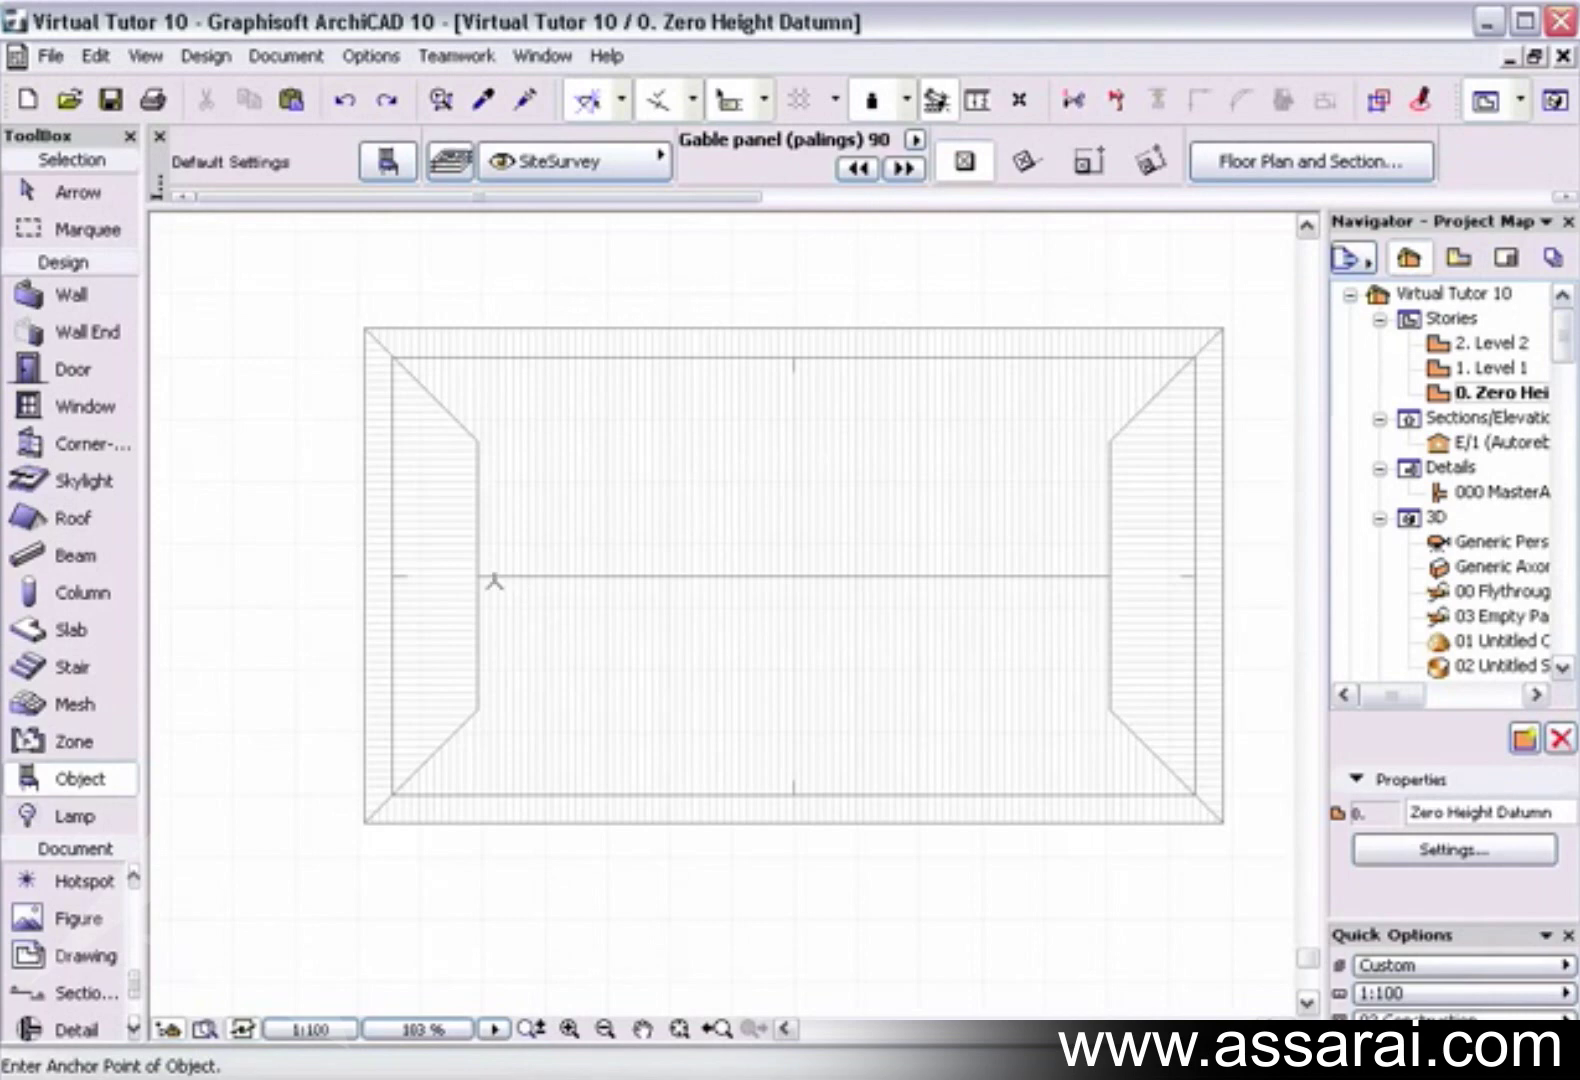
pyautogui.click(478, 575)
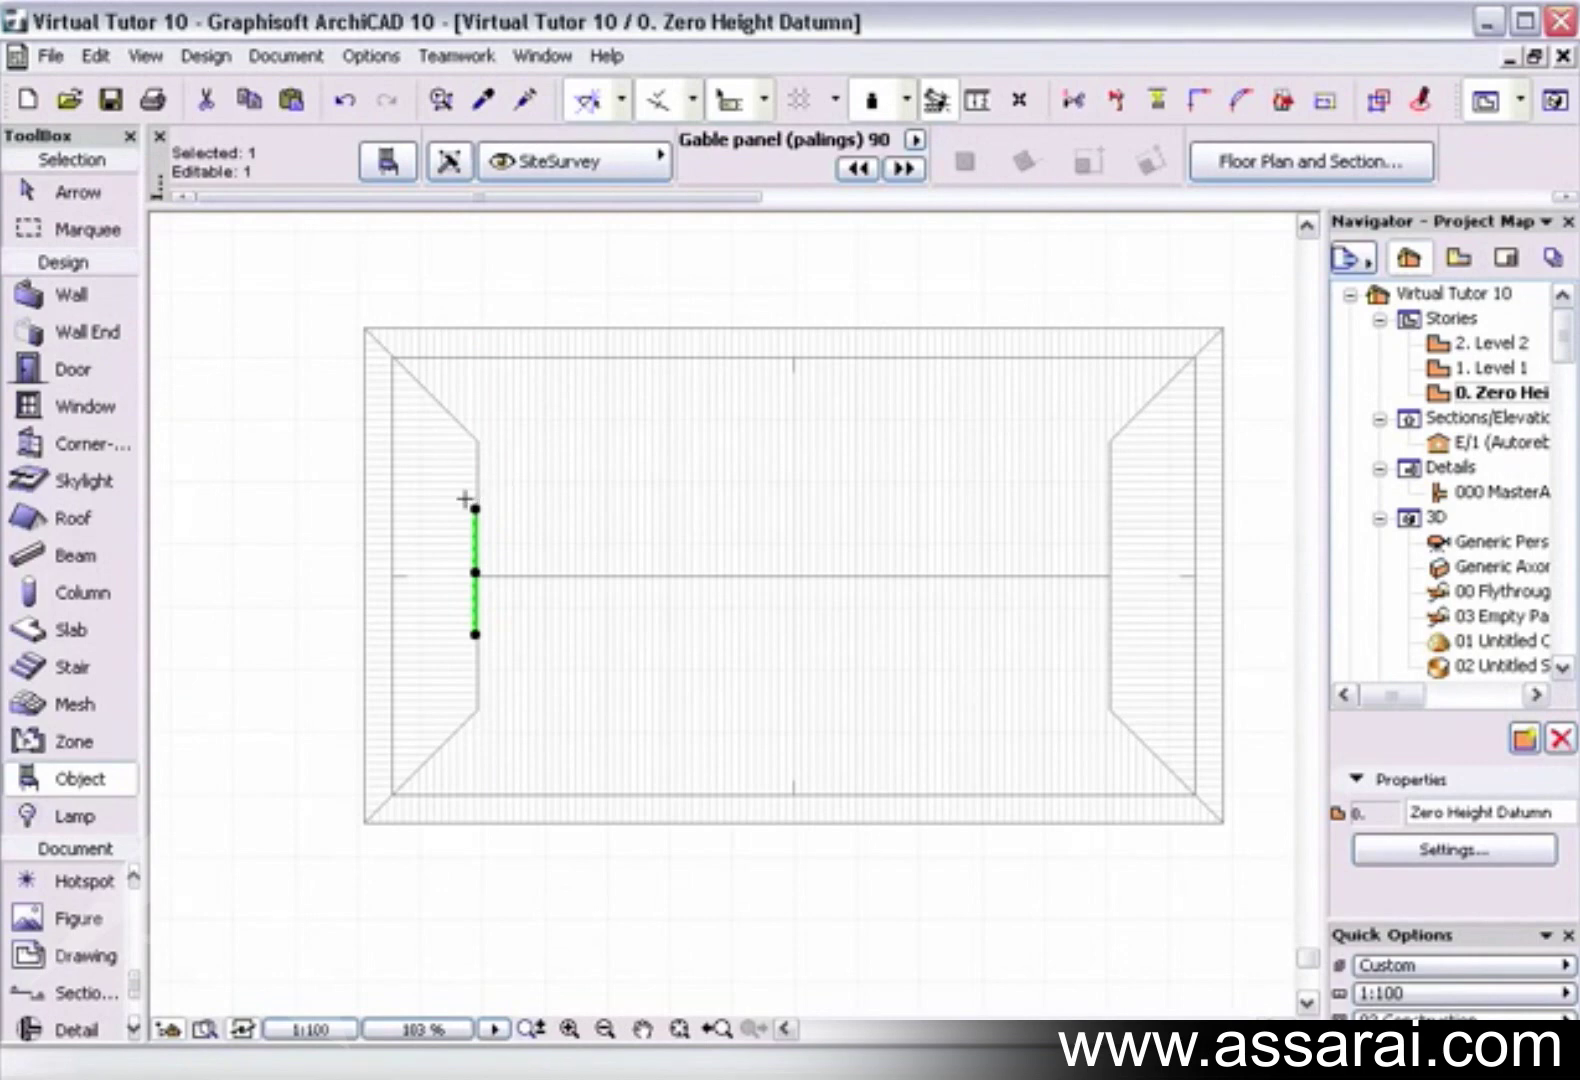
# Stretch the panel's top and bottom end nodes to the roof corners so it spans the gablet edge
pyautogui.click(72, 191)
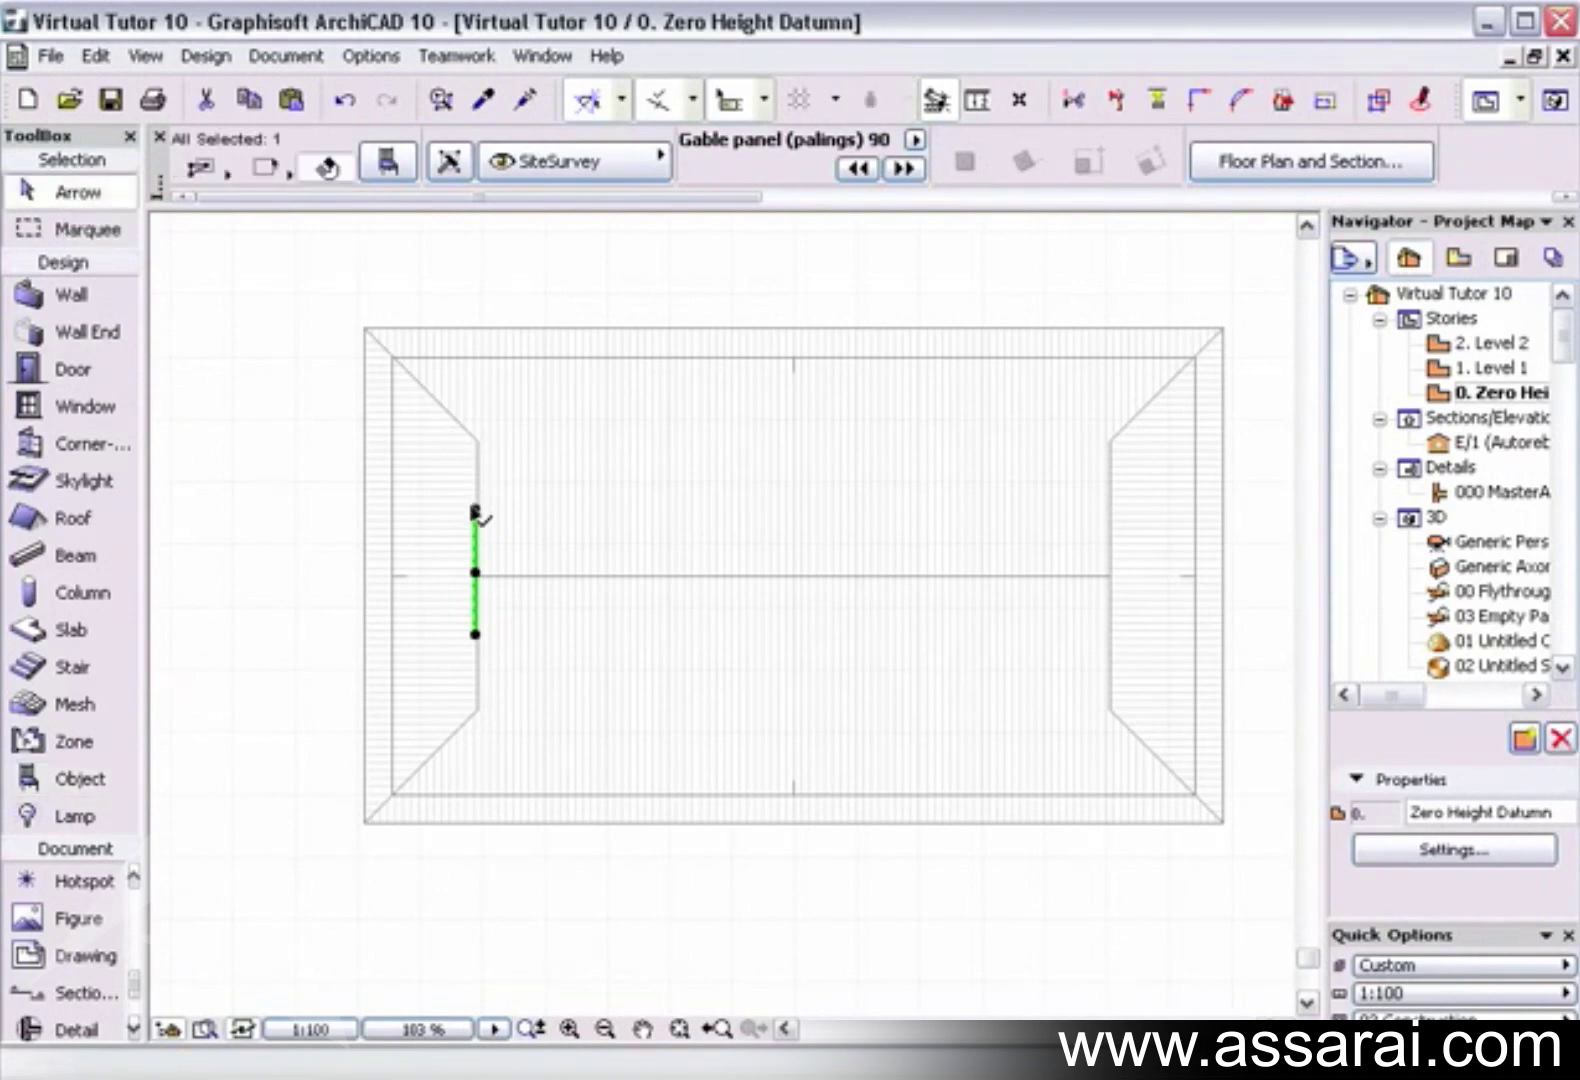
pyautogui.scroll(4, 476, 511)
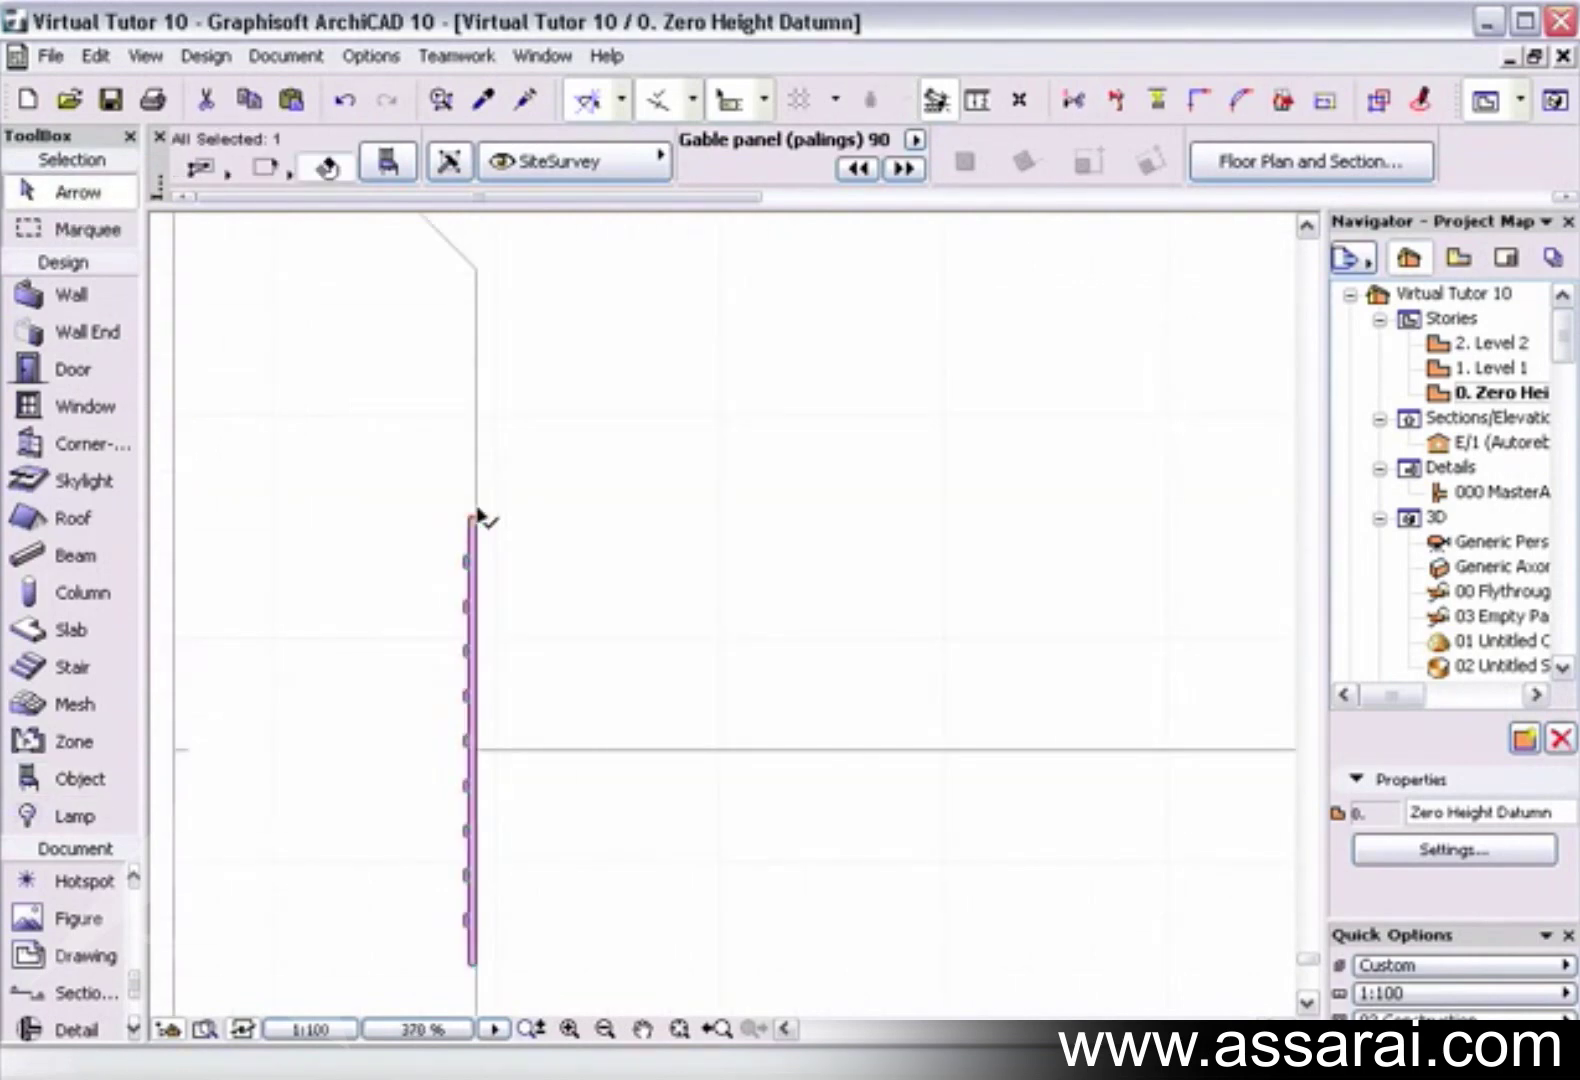
pyautogui.click(475, 517)
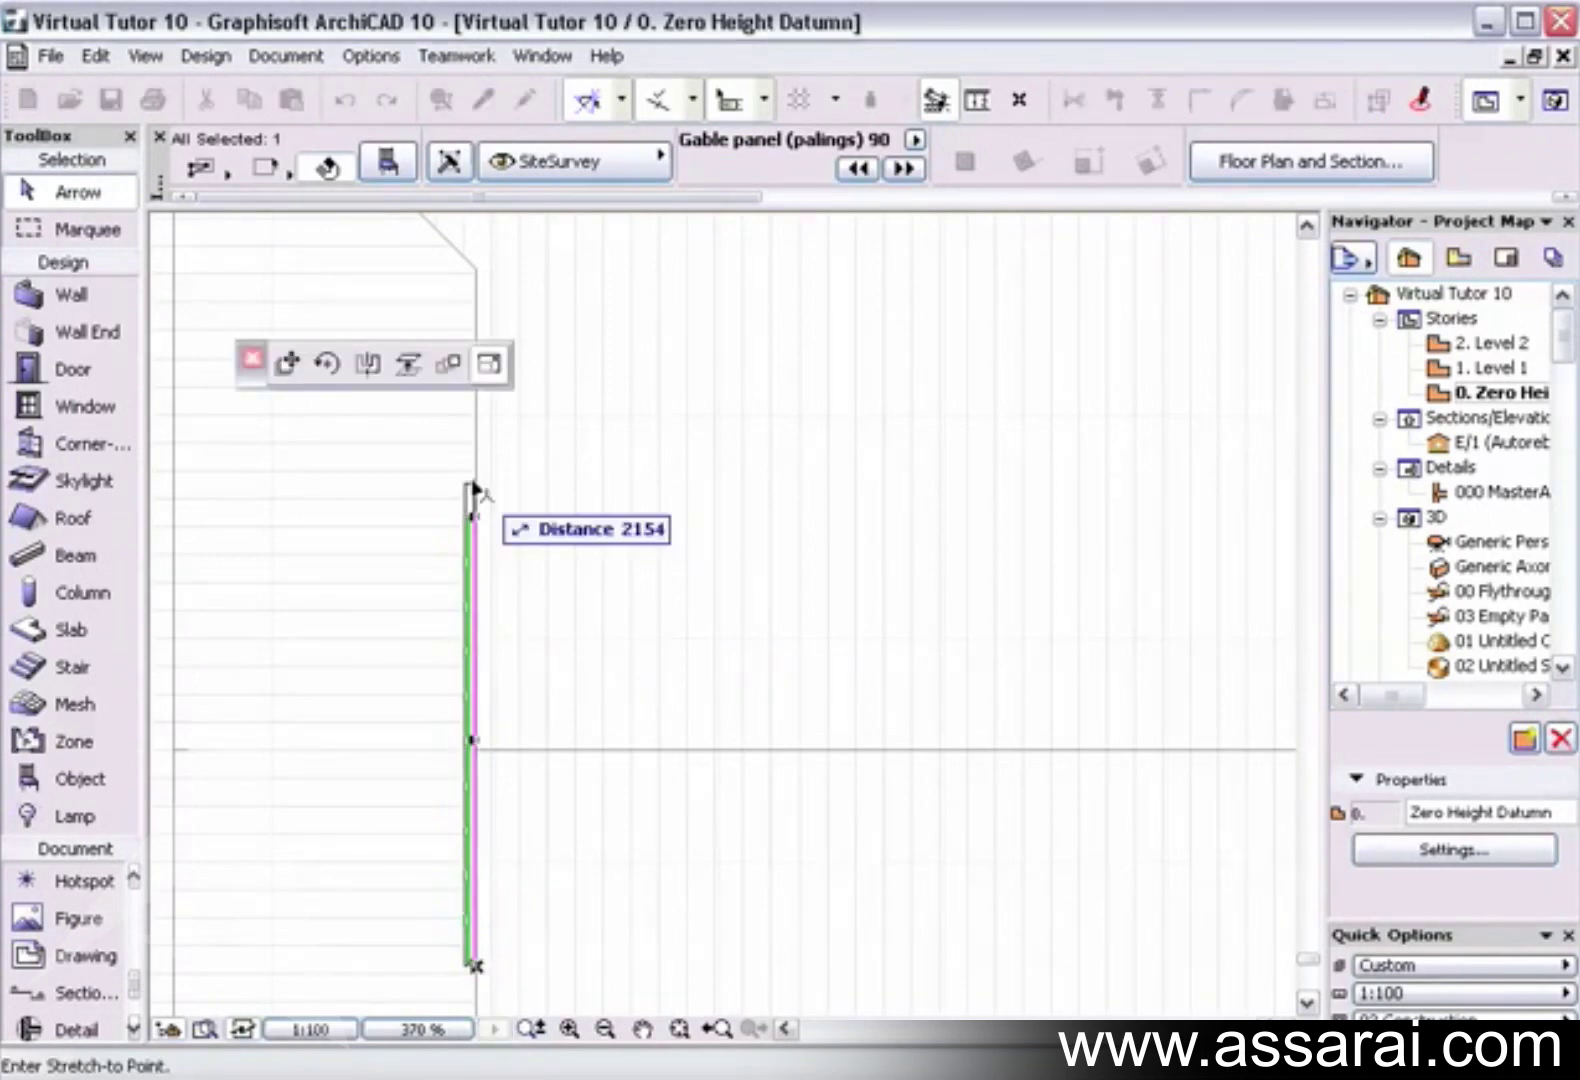
pyautogui.click(476, 284)
pyautogui.scroll(-4, 607, 762)
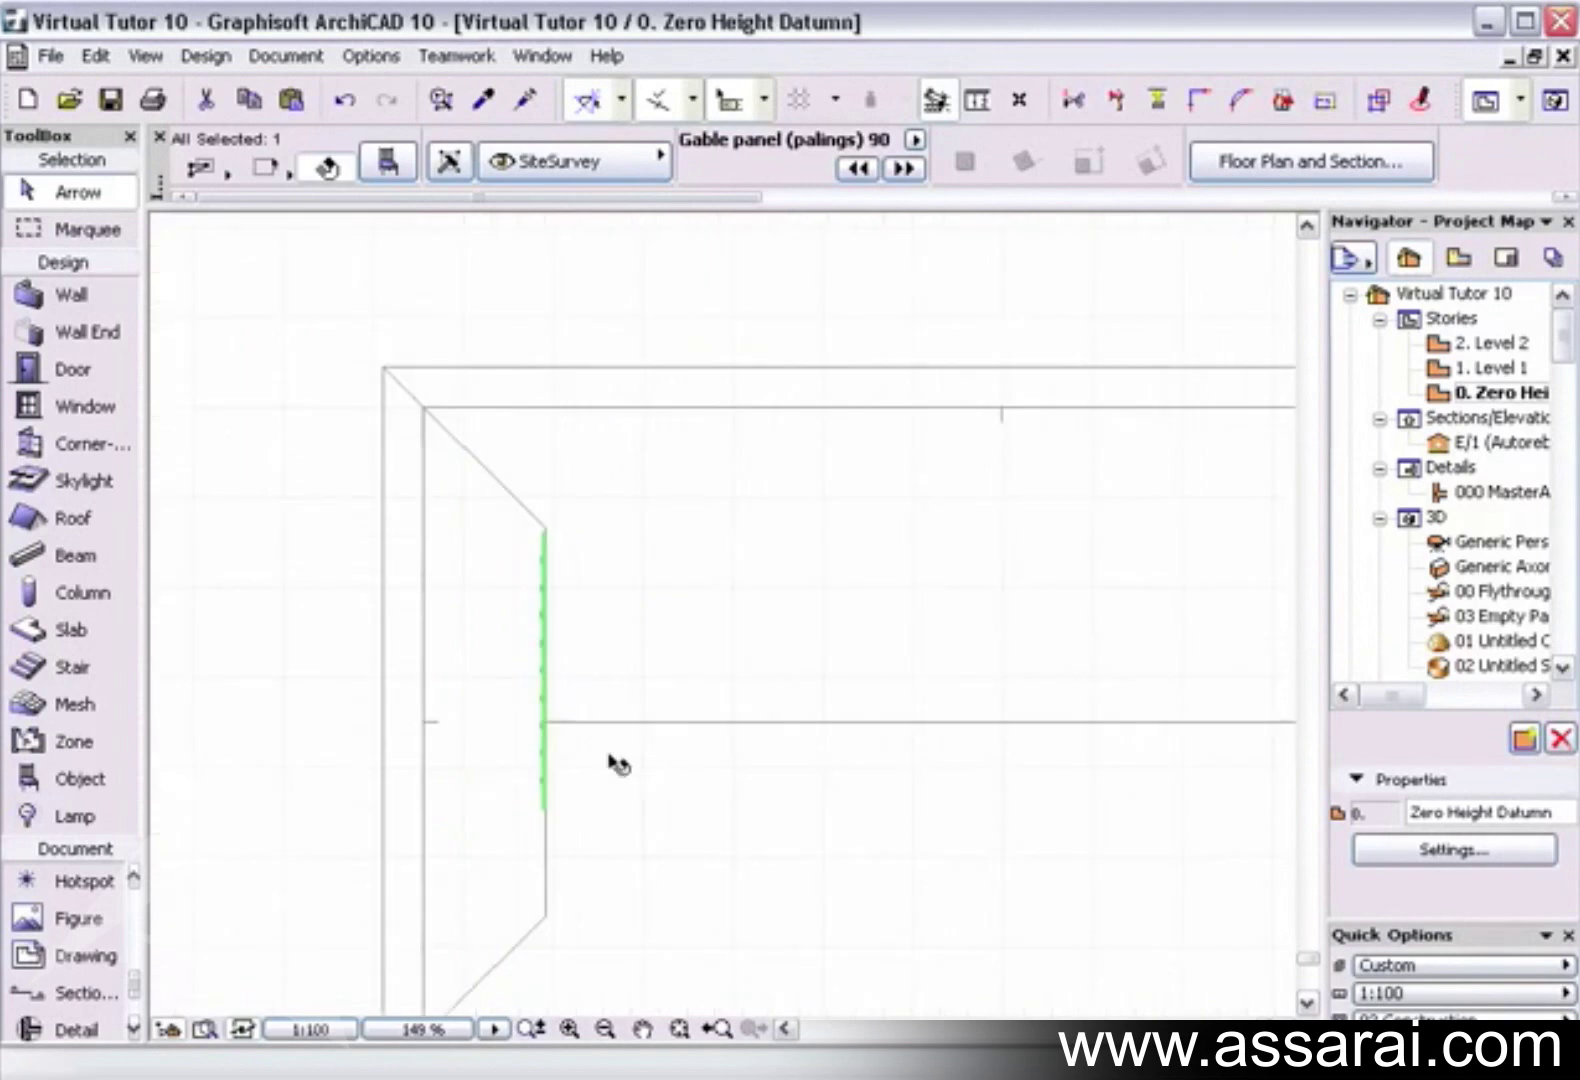
pyautogui.scroll(1, 602, 645)
pyautogui.scroll(4, 478, 494)
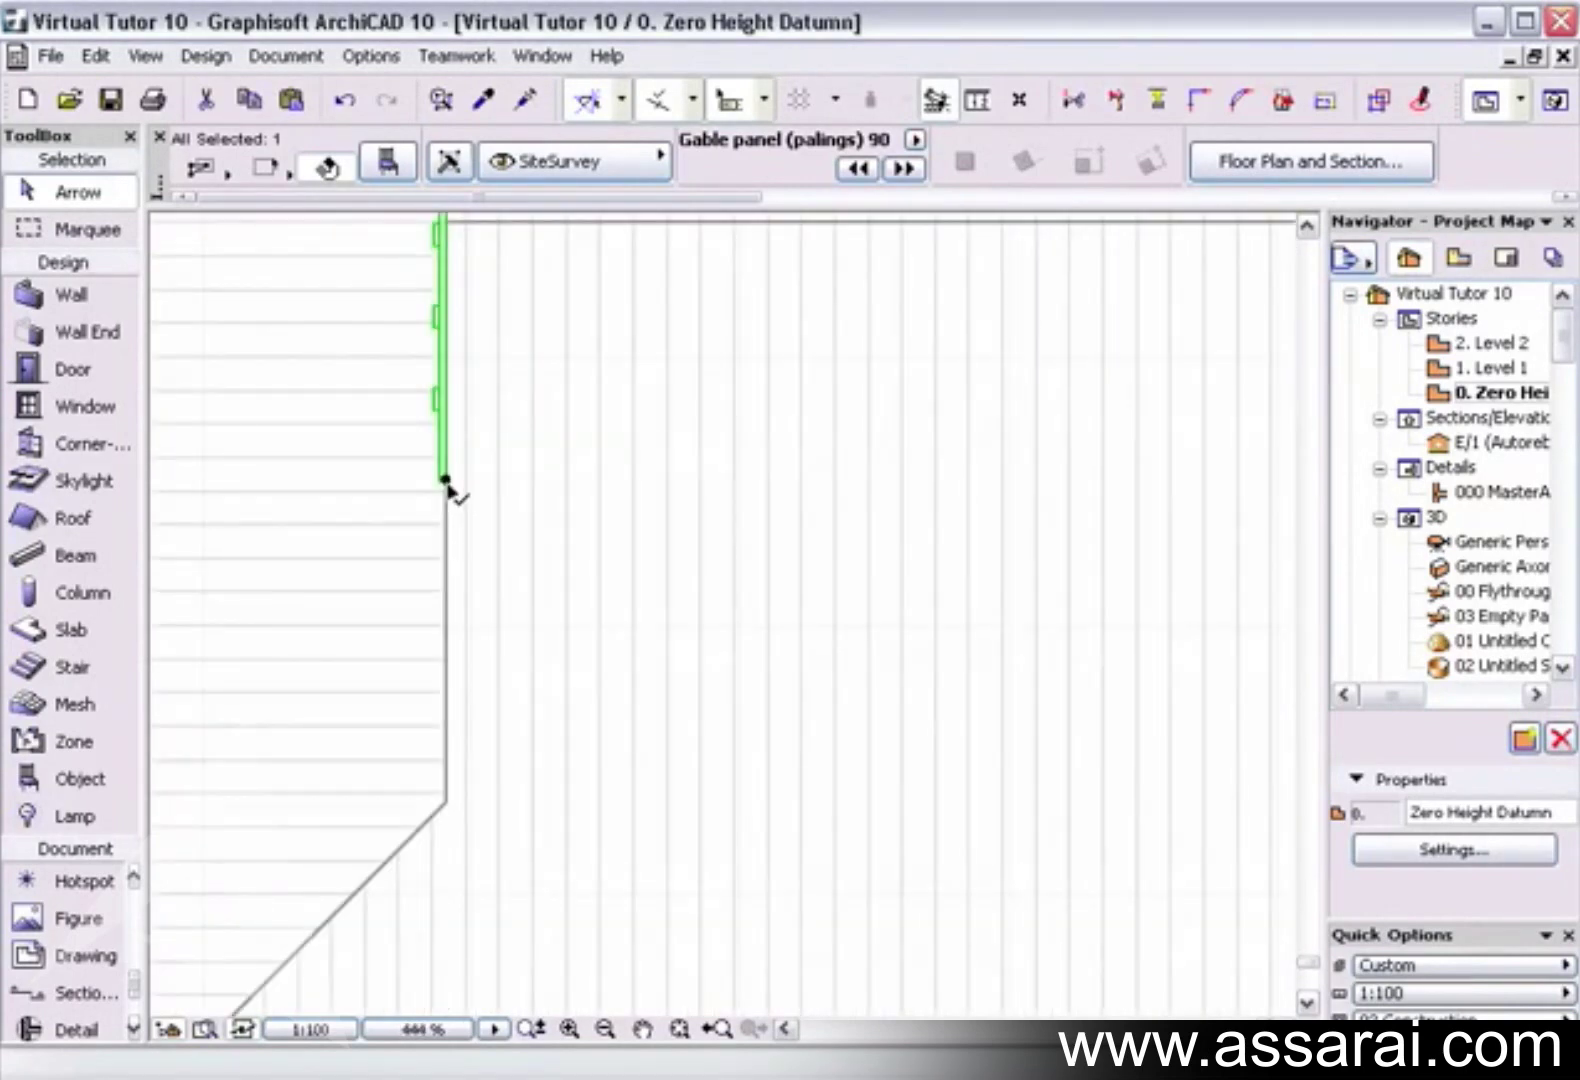
pyautogui.click(446, 484)
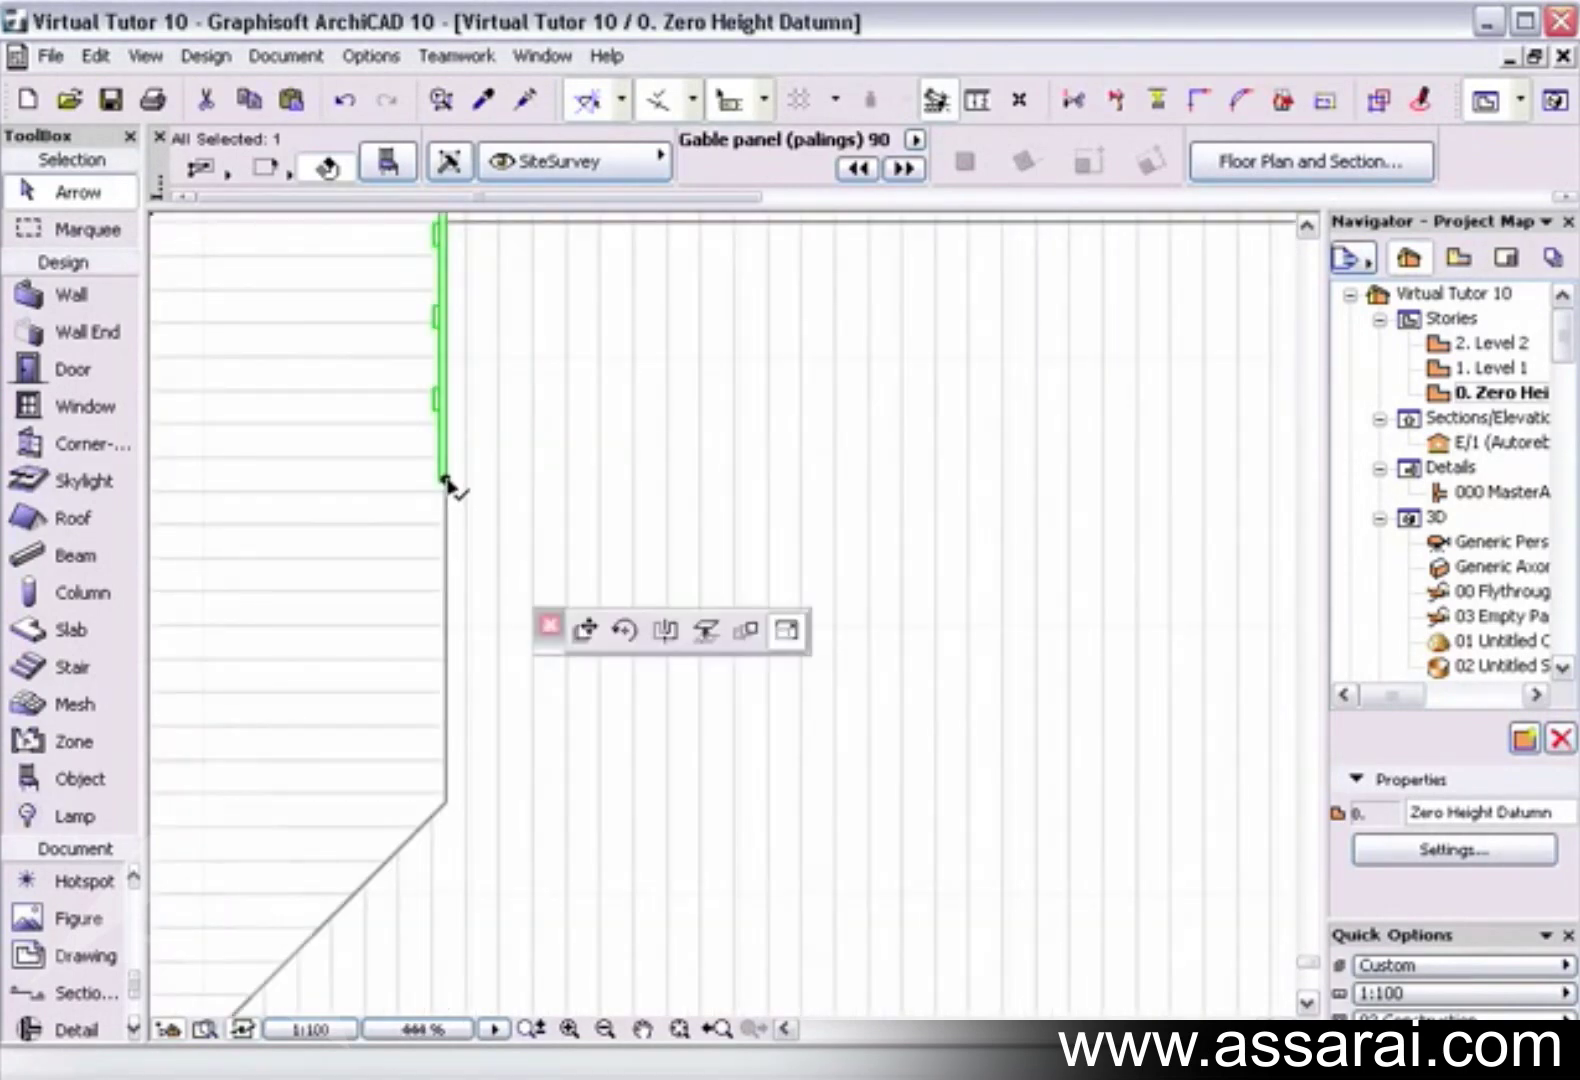
pyautogui.click(446, 788)
pyautogui.scroll(-5, 520, 492)
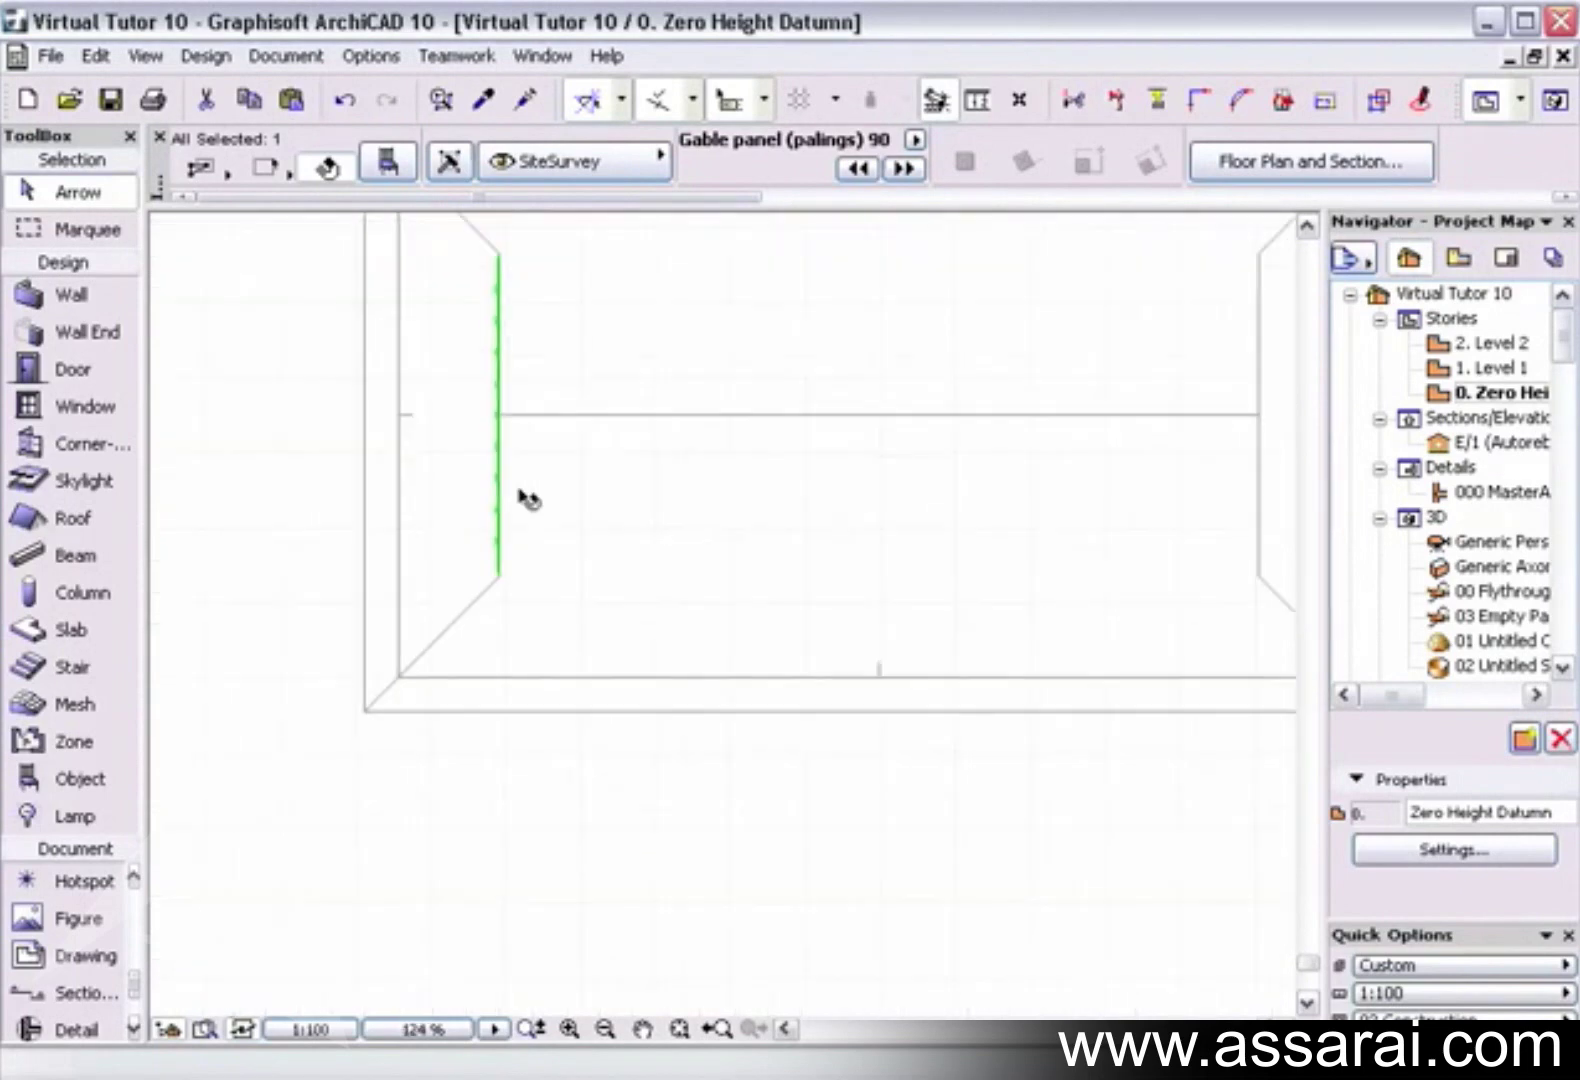
pyautogui.scroll(1, 270, 650)
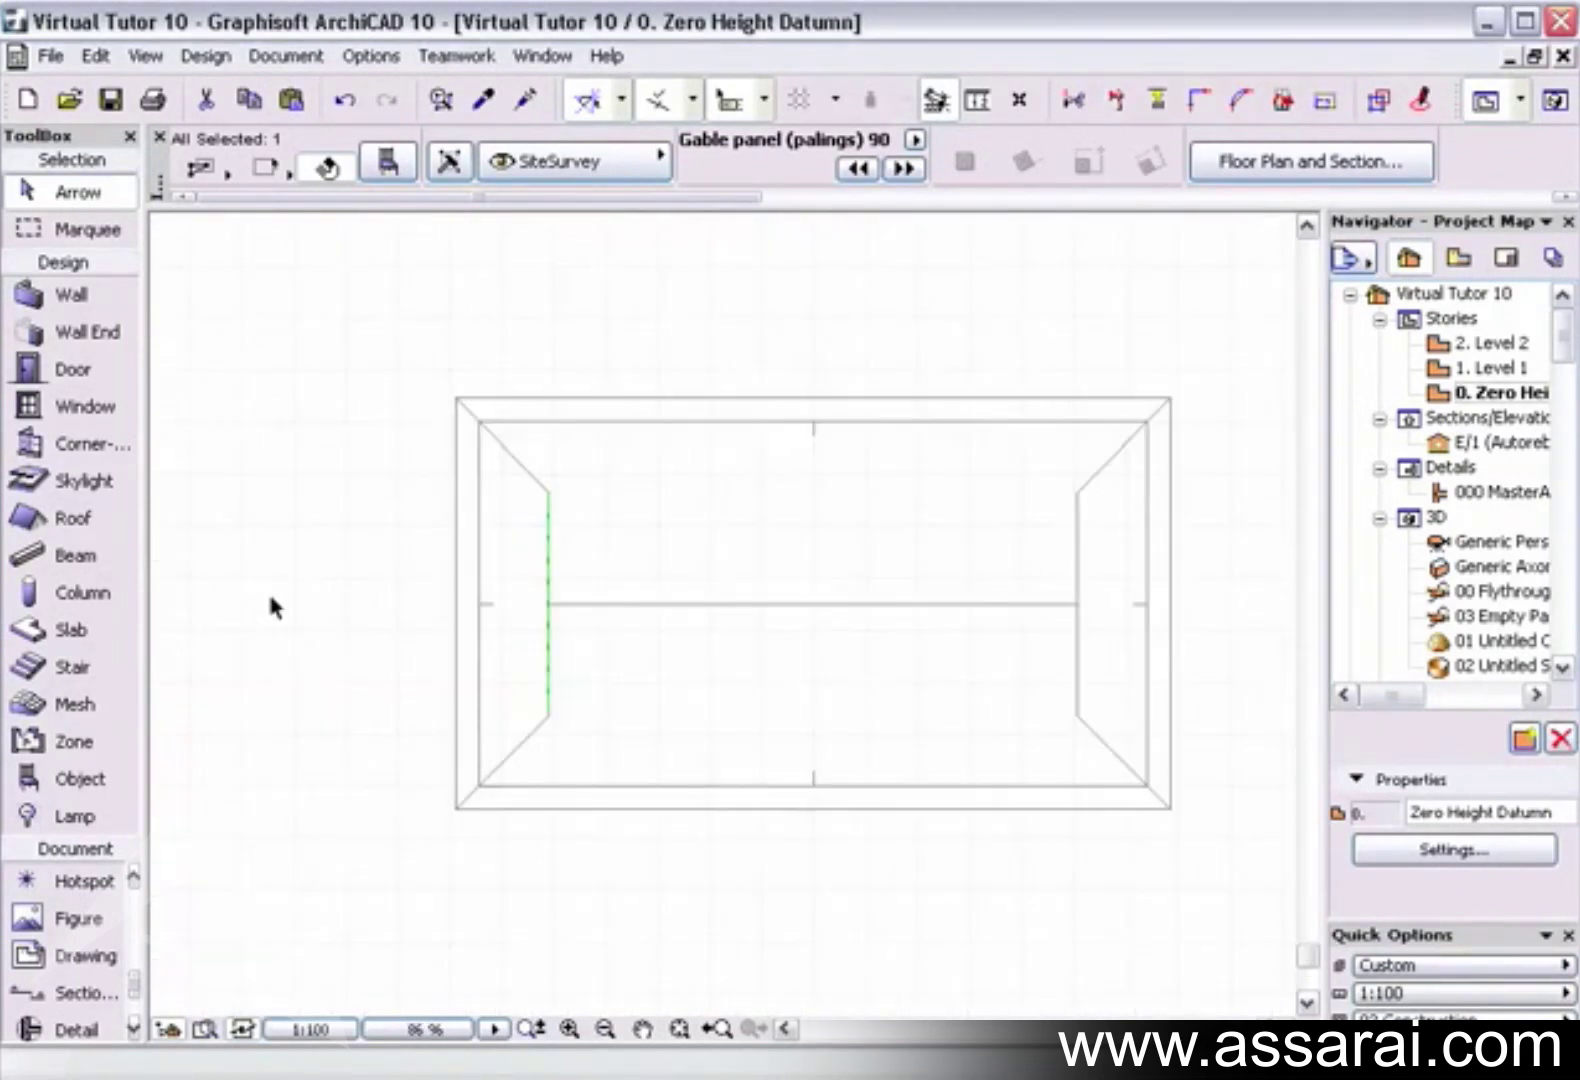
pyautogui.click(270, 595)
# Draw a vertical elevation line left of the roof, facing the left gablet
pyautogui.click(70, 992)
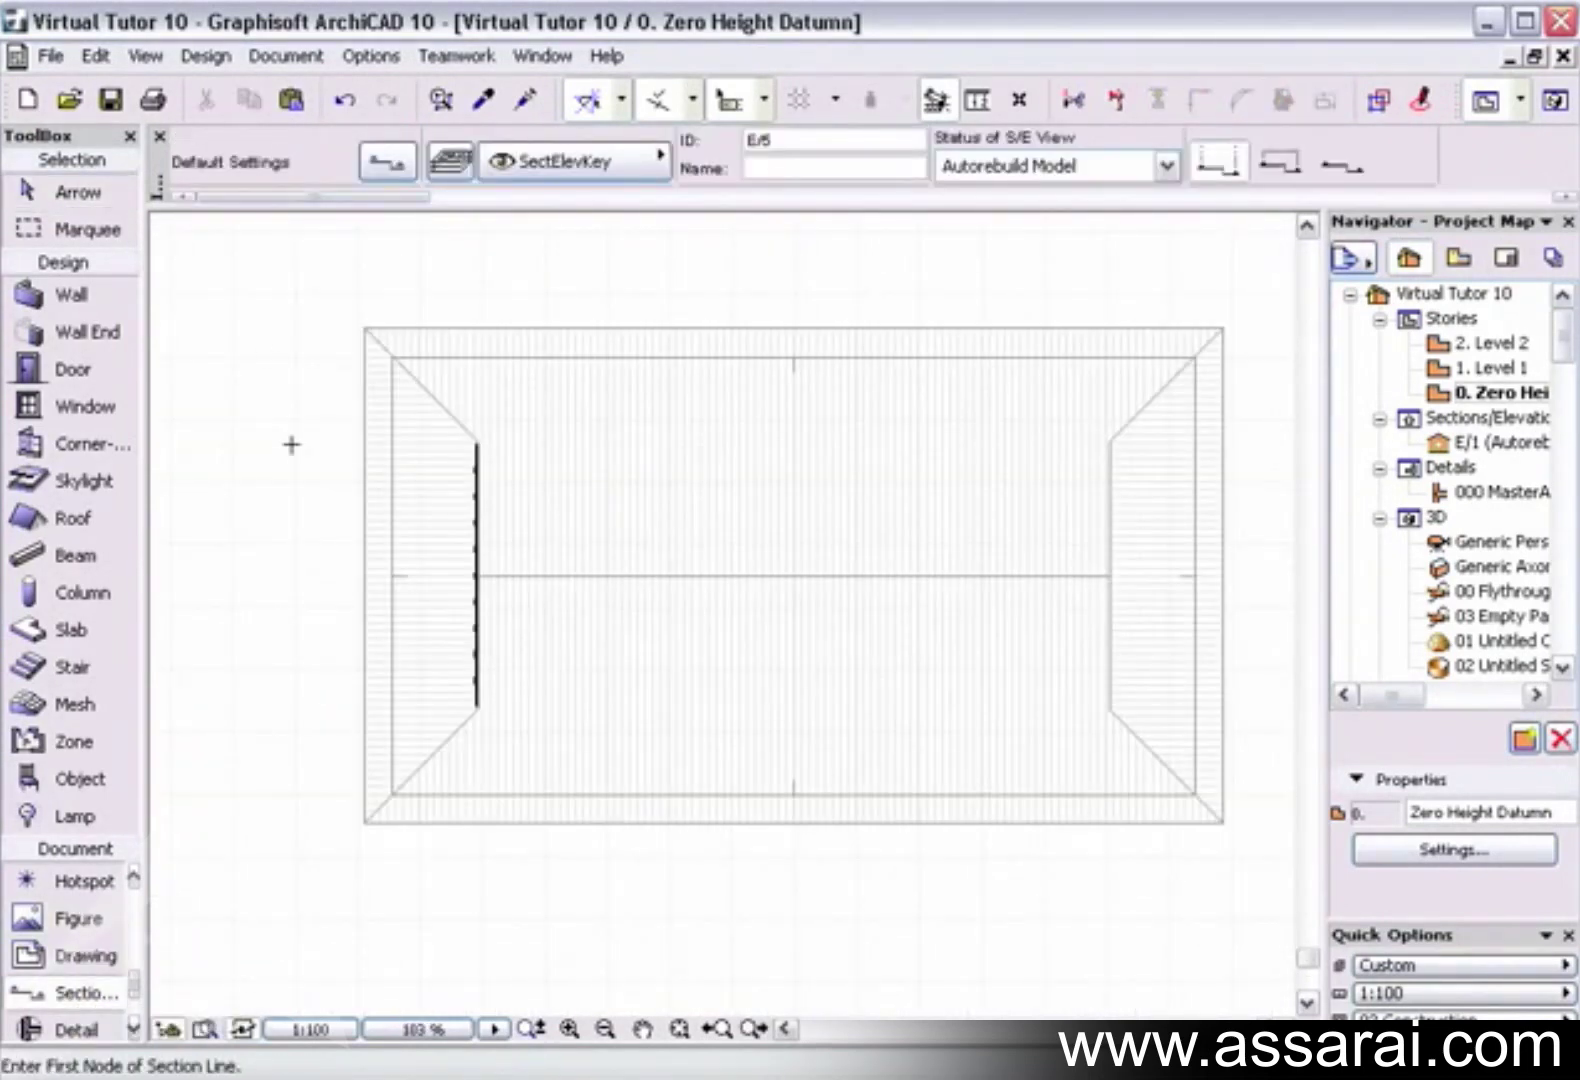
pyautogui.click(171, 241)
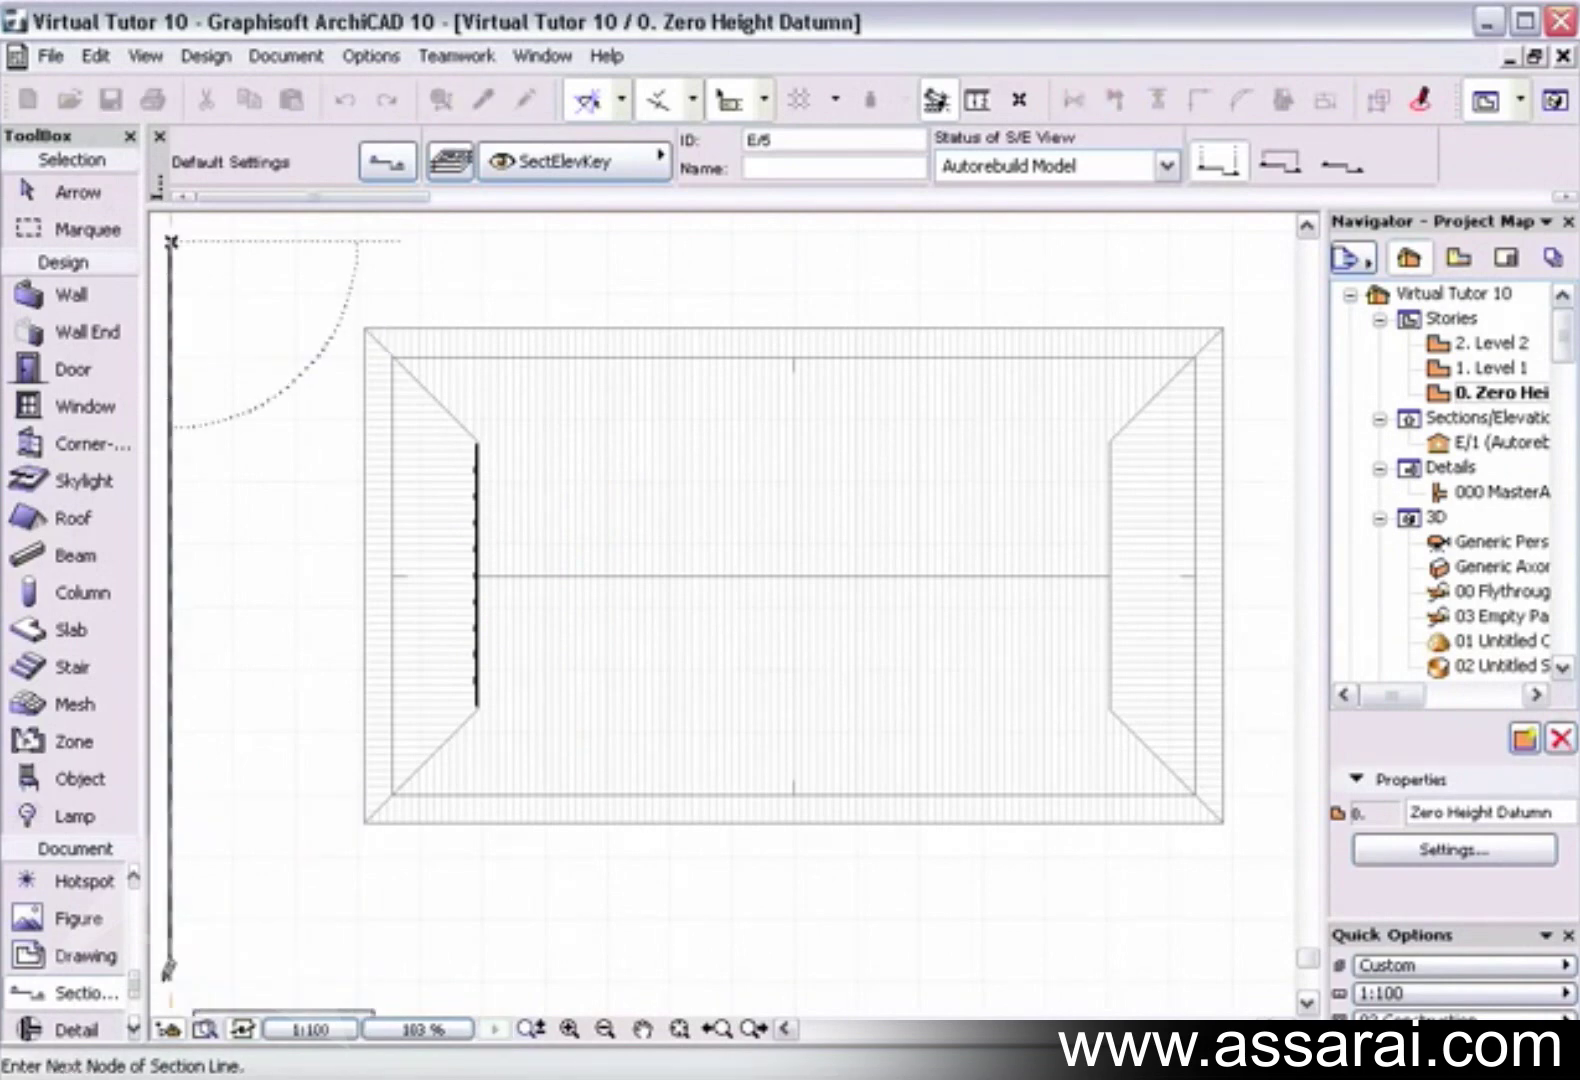
pyautogui.click(171, 983)
pyautogui.click(258, 978)
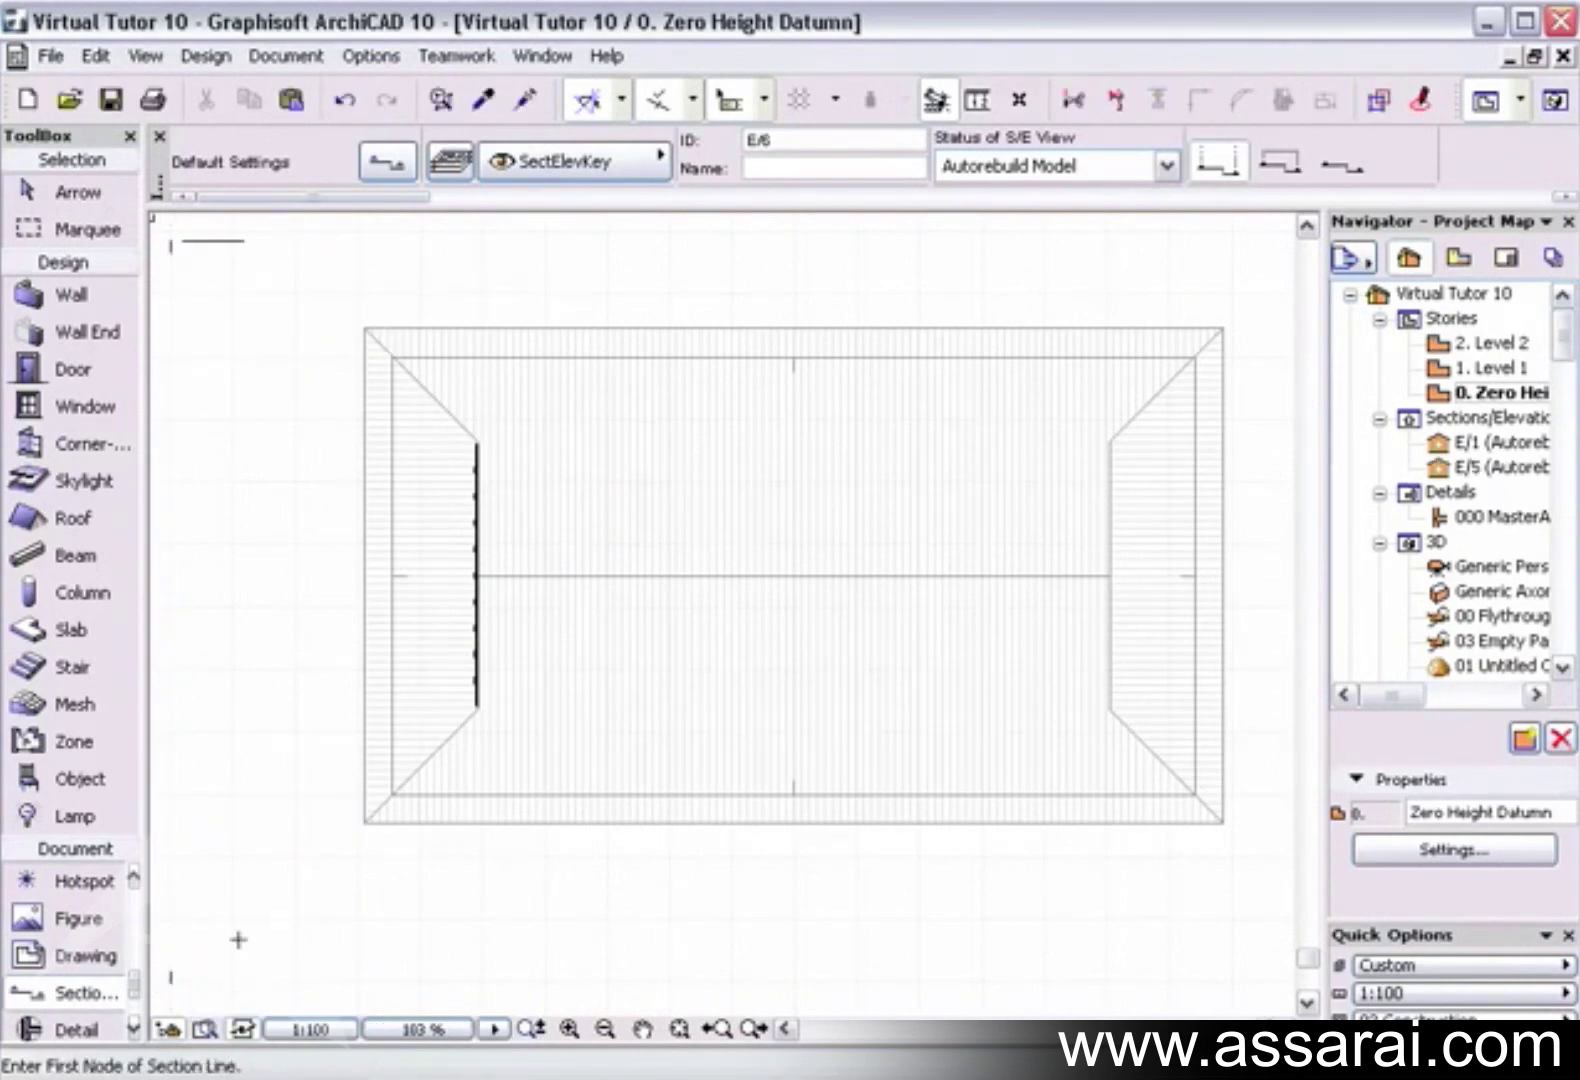
# Open the E/5 elevation to review the roof and gable panel triangle, then close it
pyautogui.rightClick(176, 975)
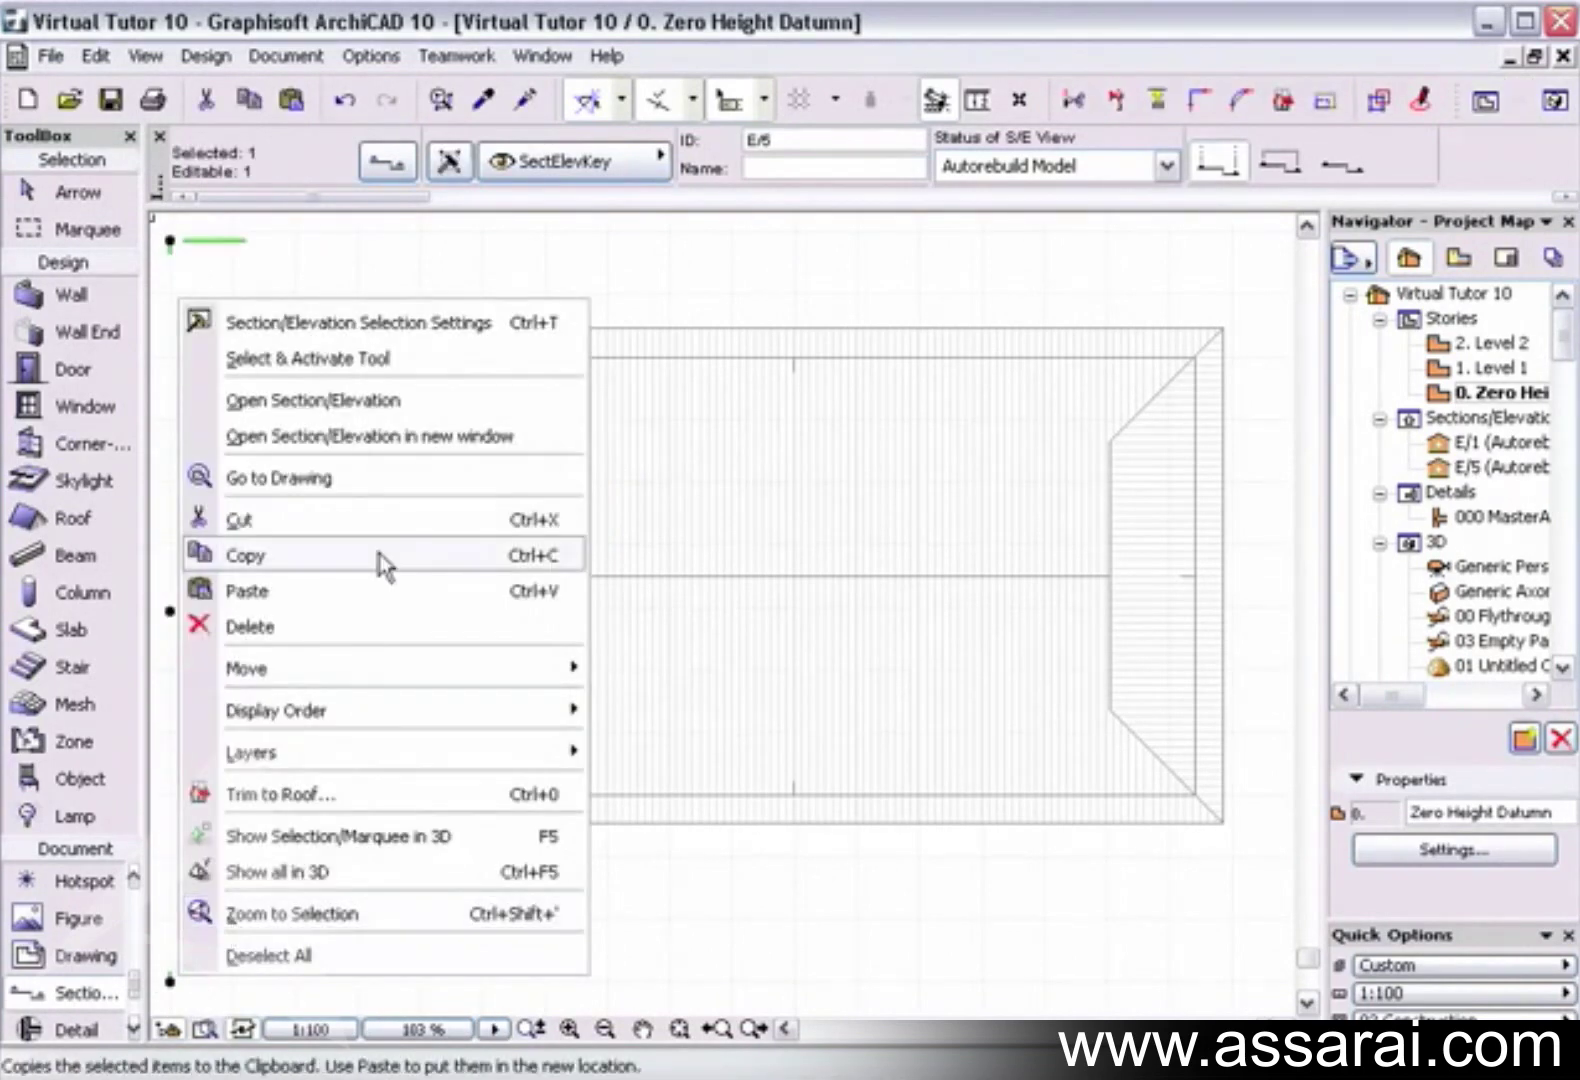
pyautogui.click(369, 398)
pyautogui.moveTo(846, 337); pyautogui.dragTo(570, 300)
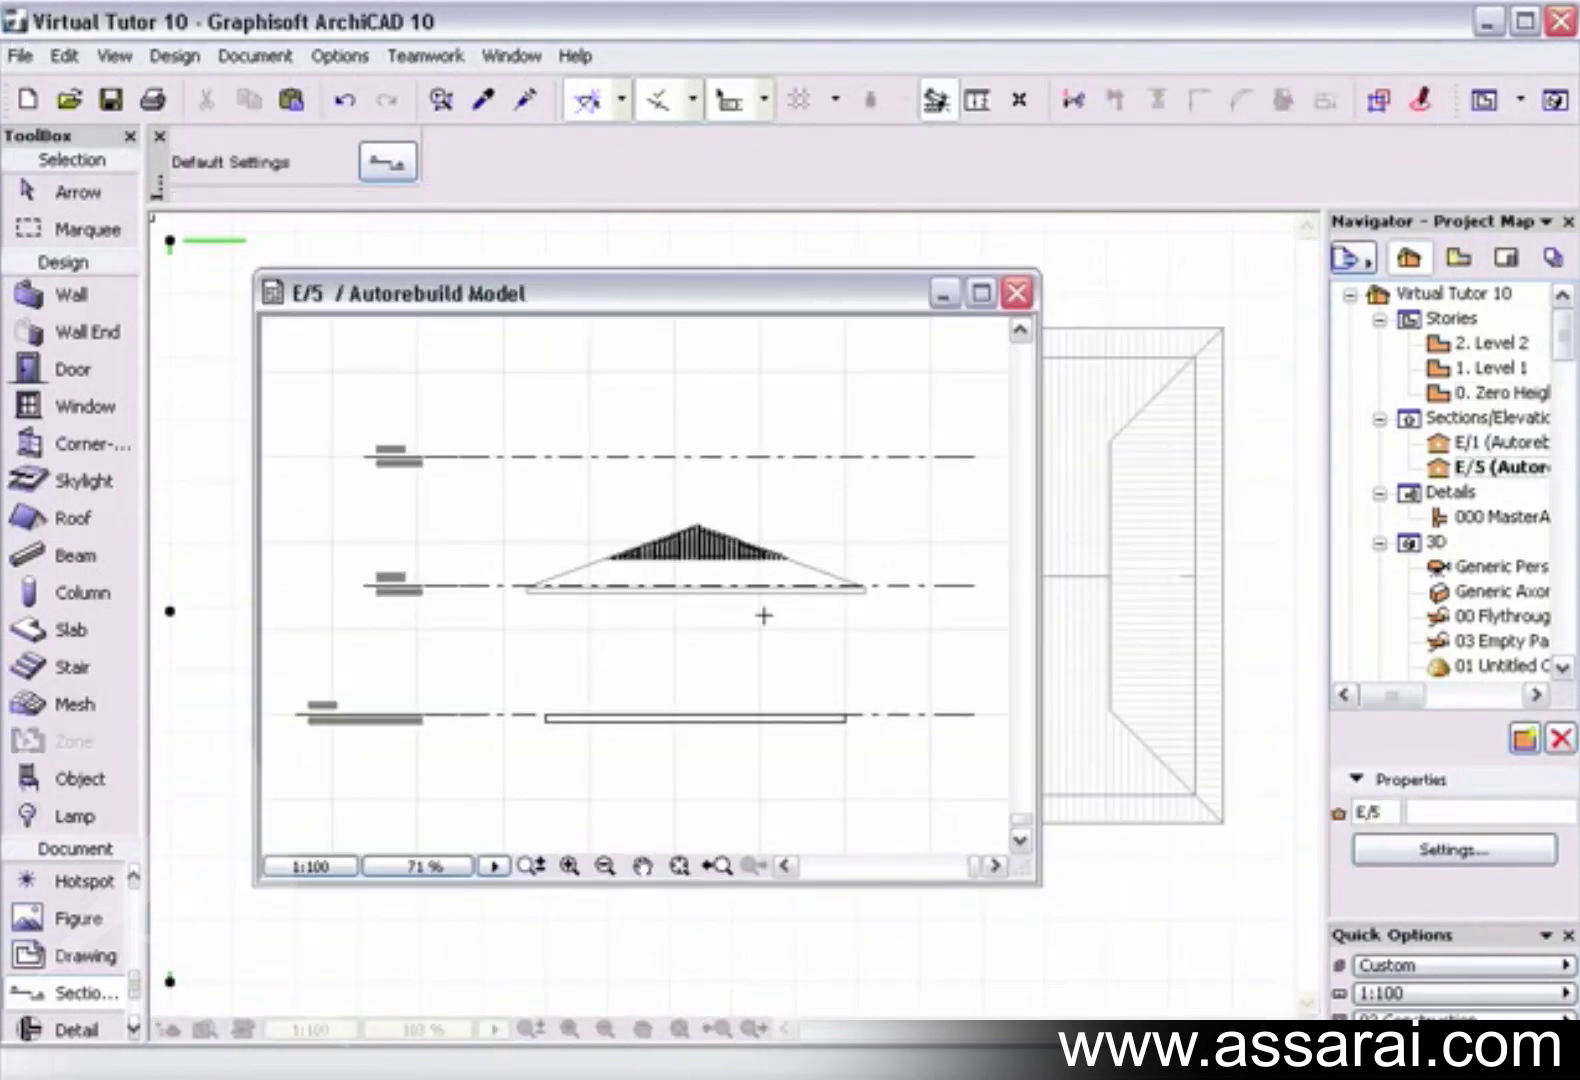
pyautogui.click(1017, 292)
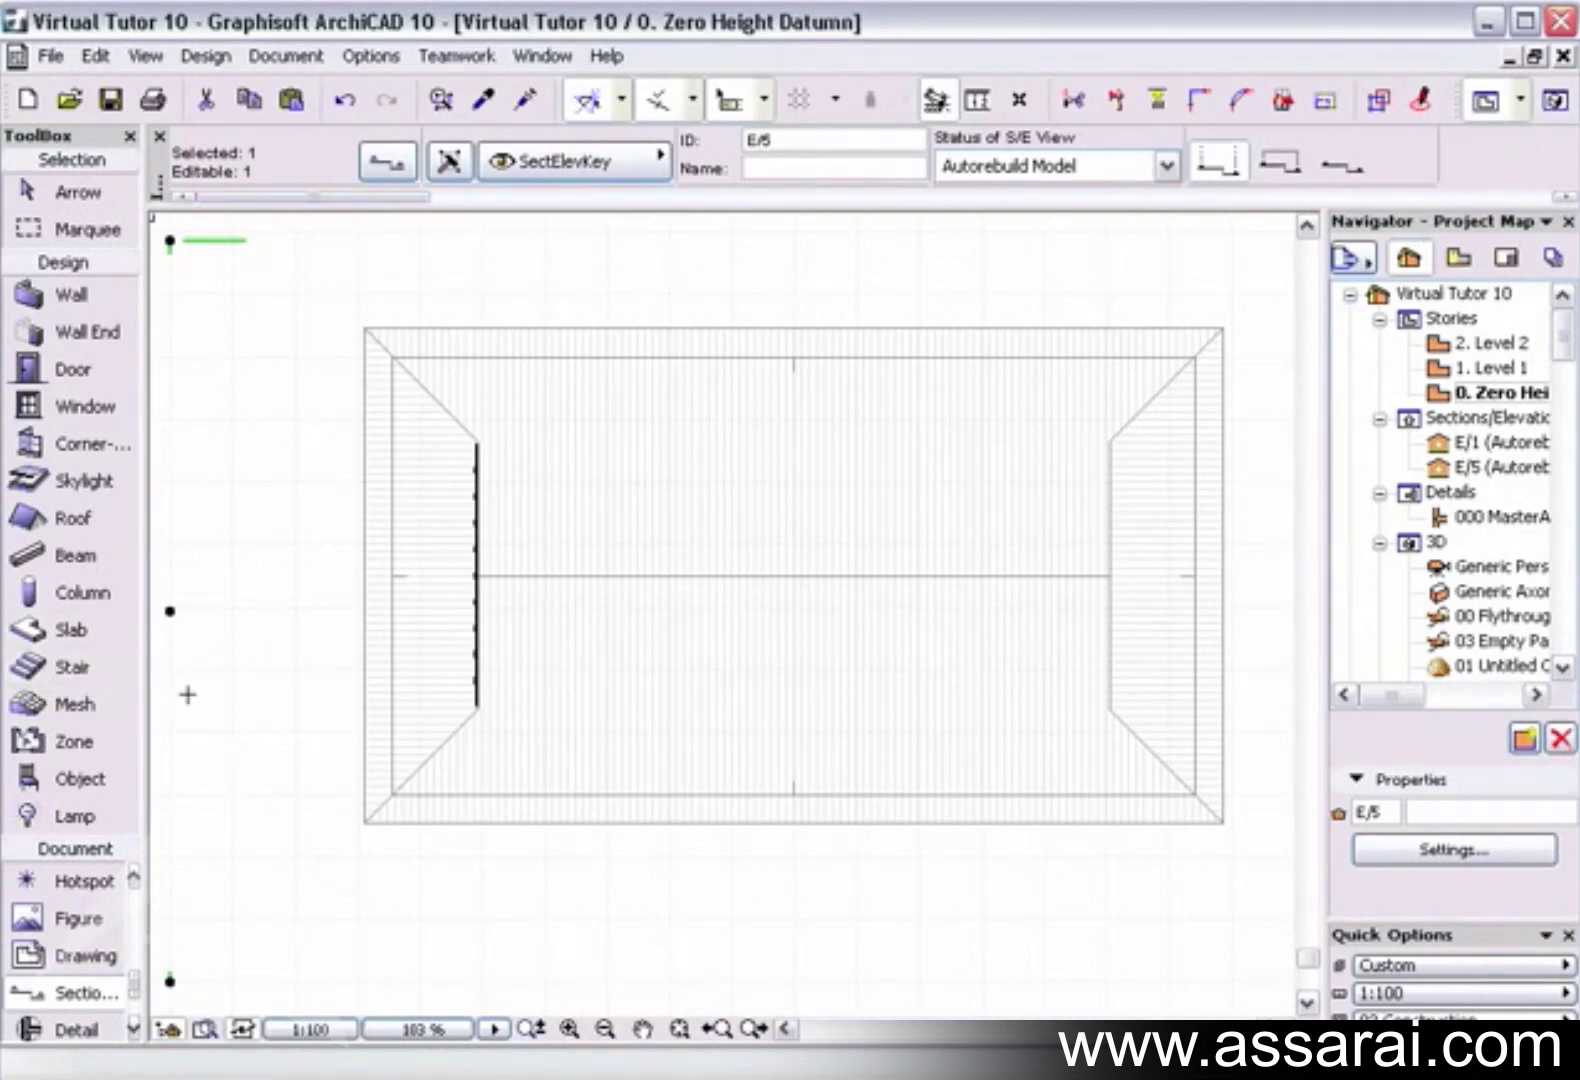
pyautogui.press('Escape')
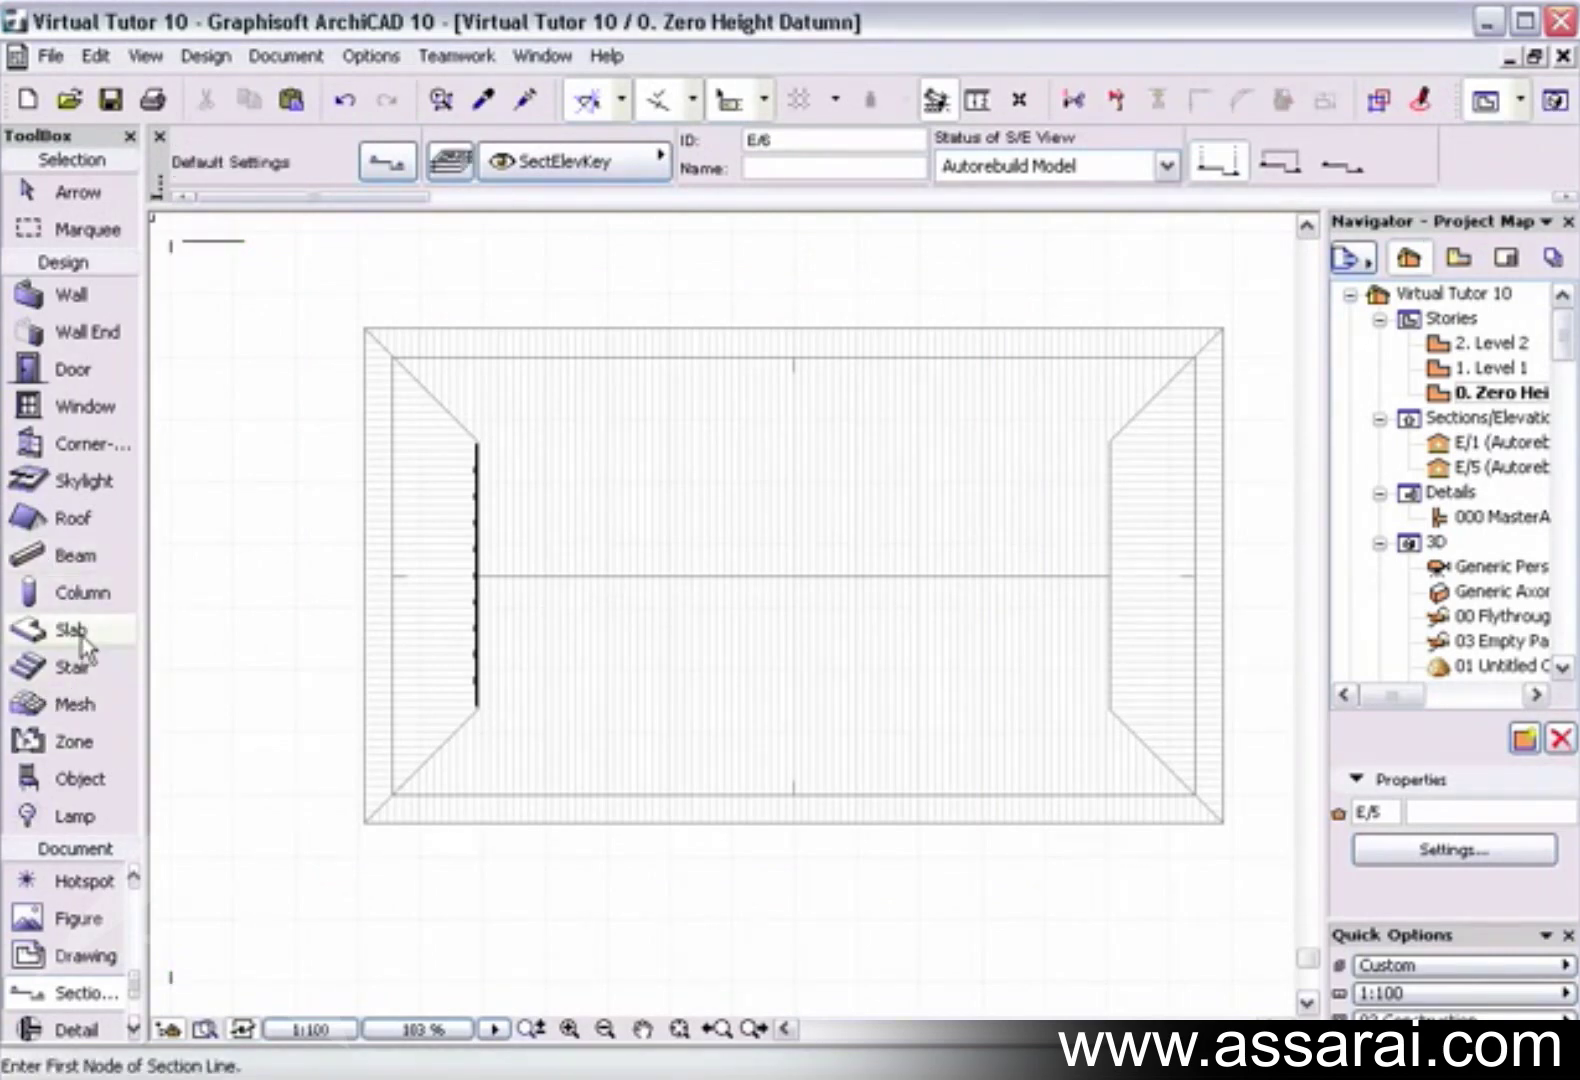
# Mirror-copy the left gable panel across the roof's centre axis to the right gablet, then view in 3D
pyautogui.click(84, 789)
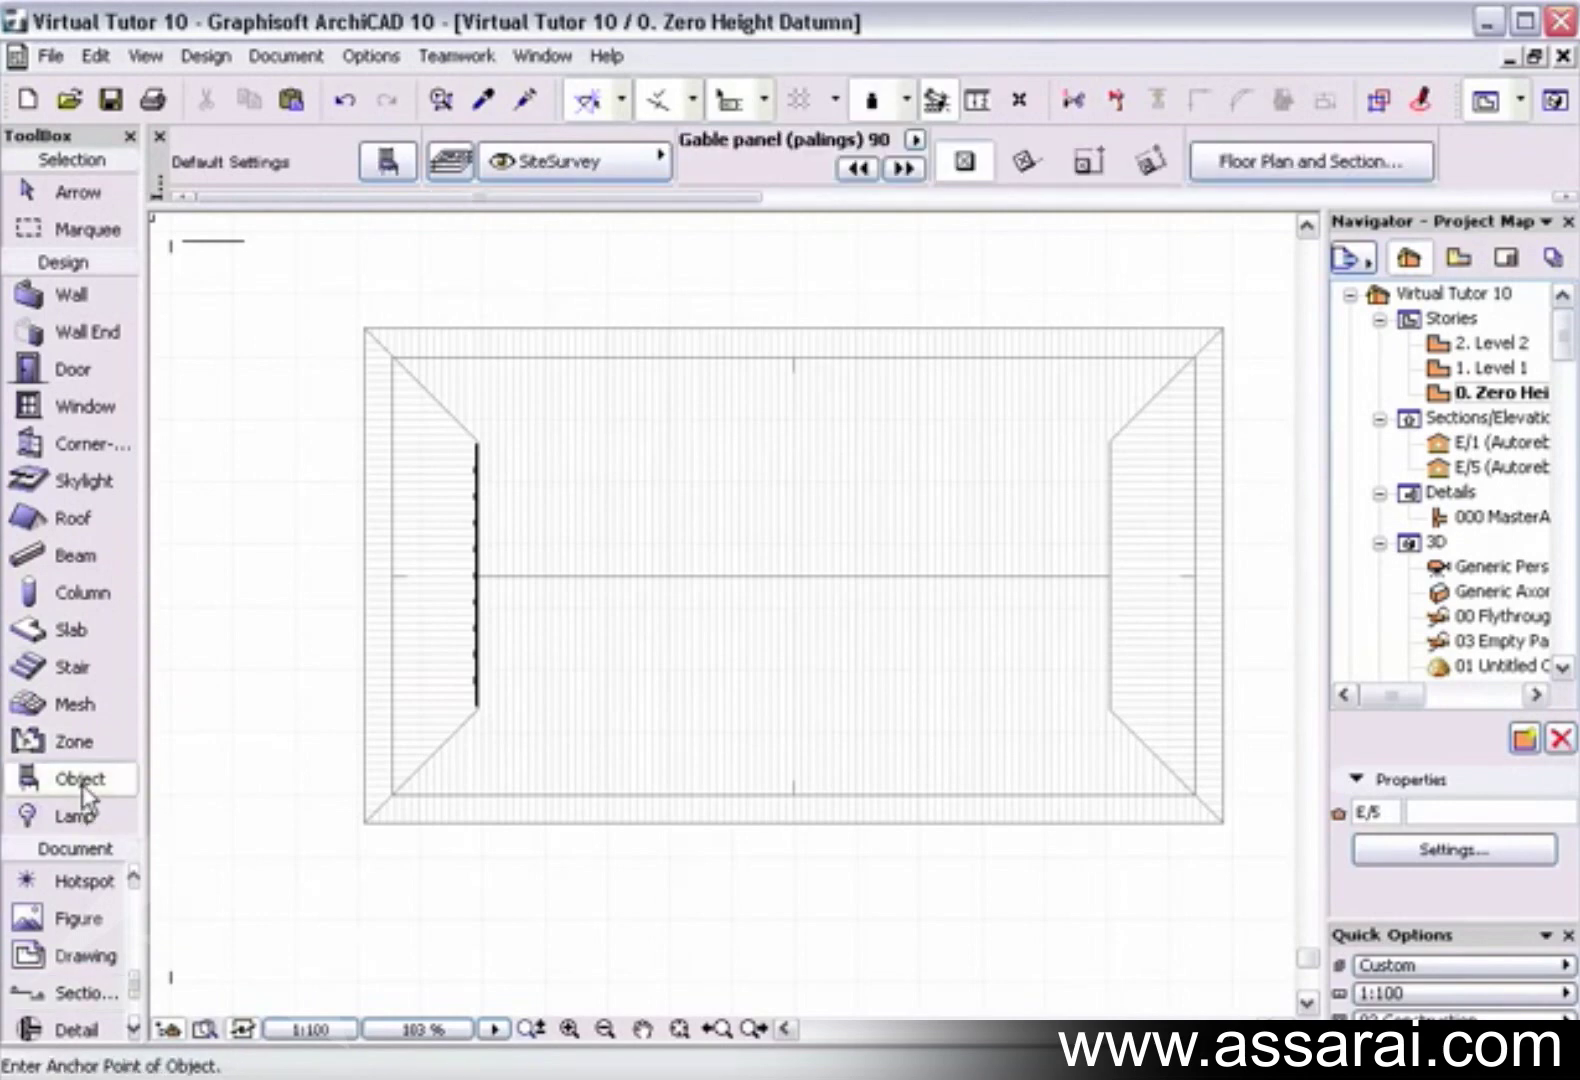
pyautogui.hotkey('ctrl', 'a')
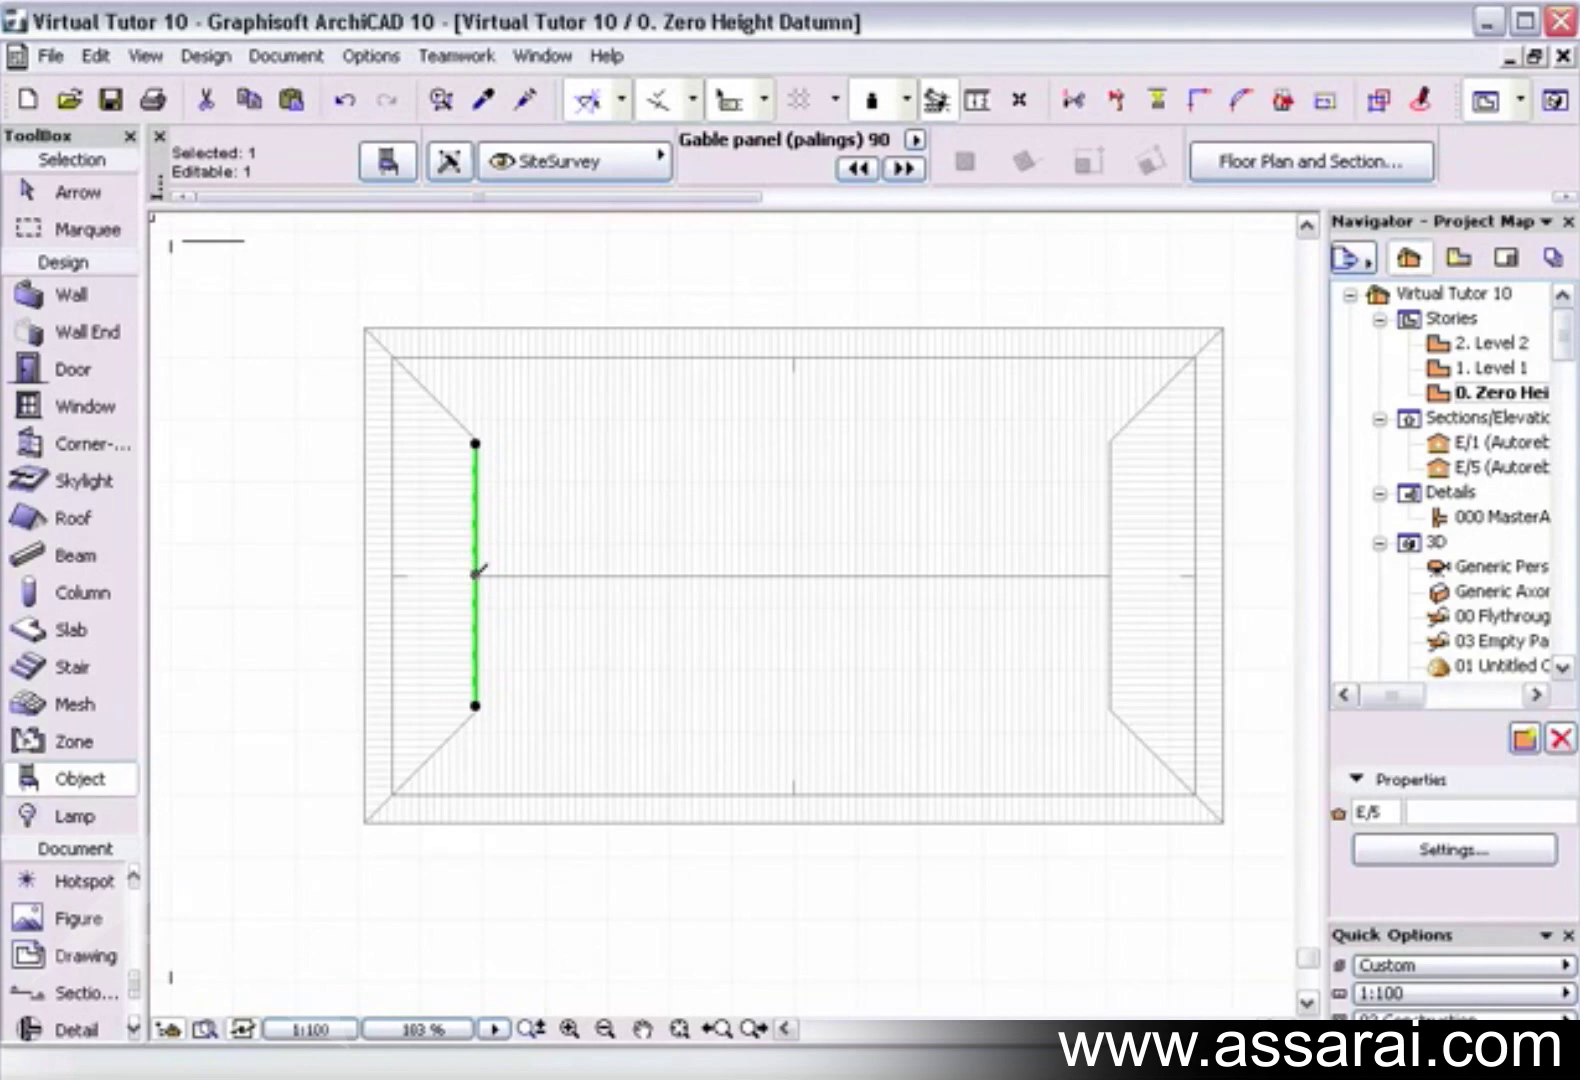
pyautogui.click(476, 574)
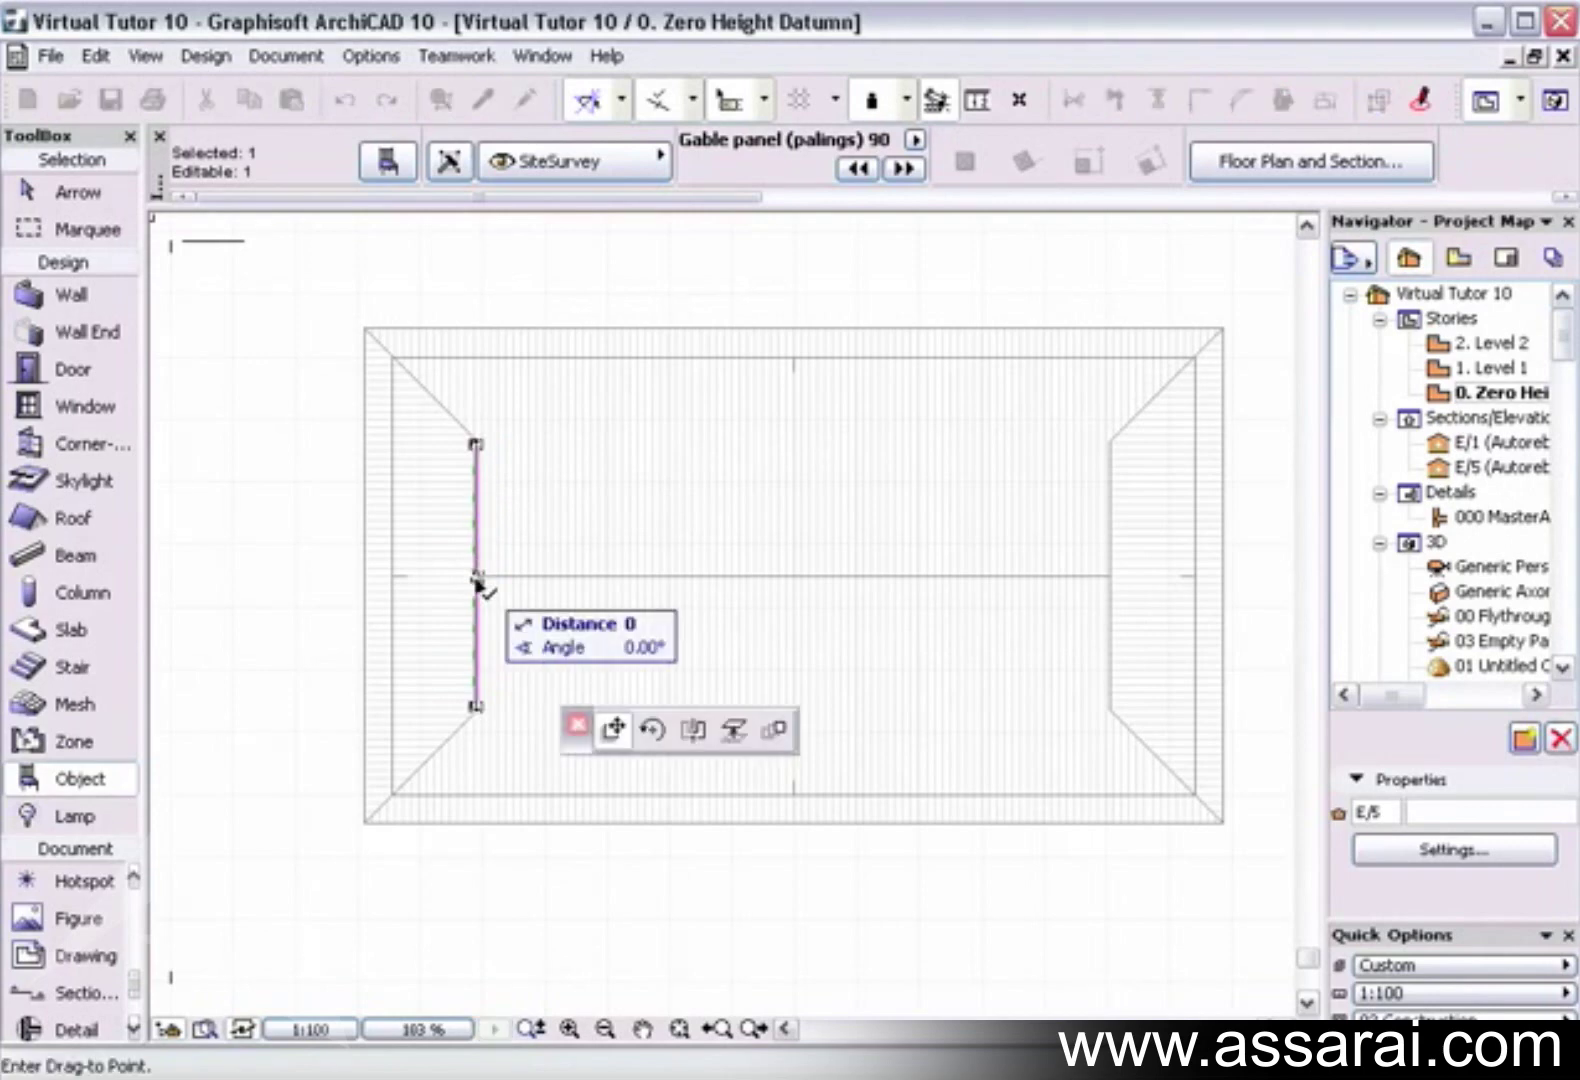
pyautogui.click(696, 736)
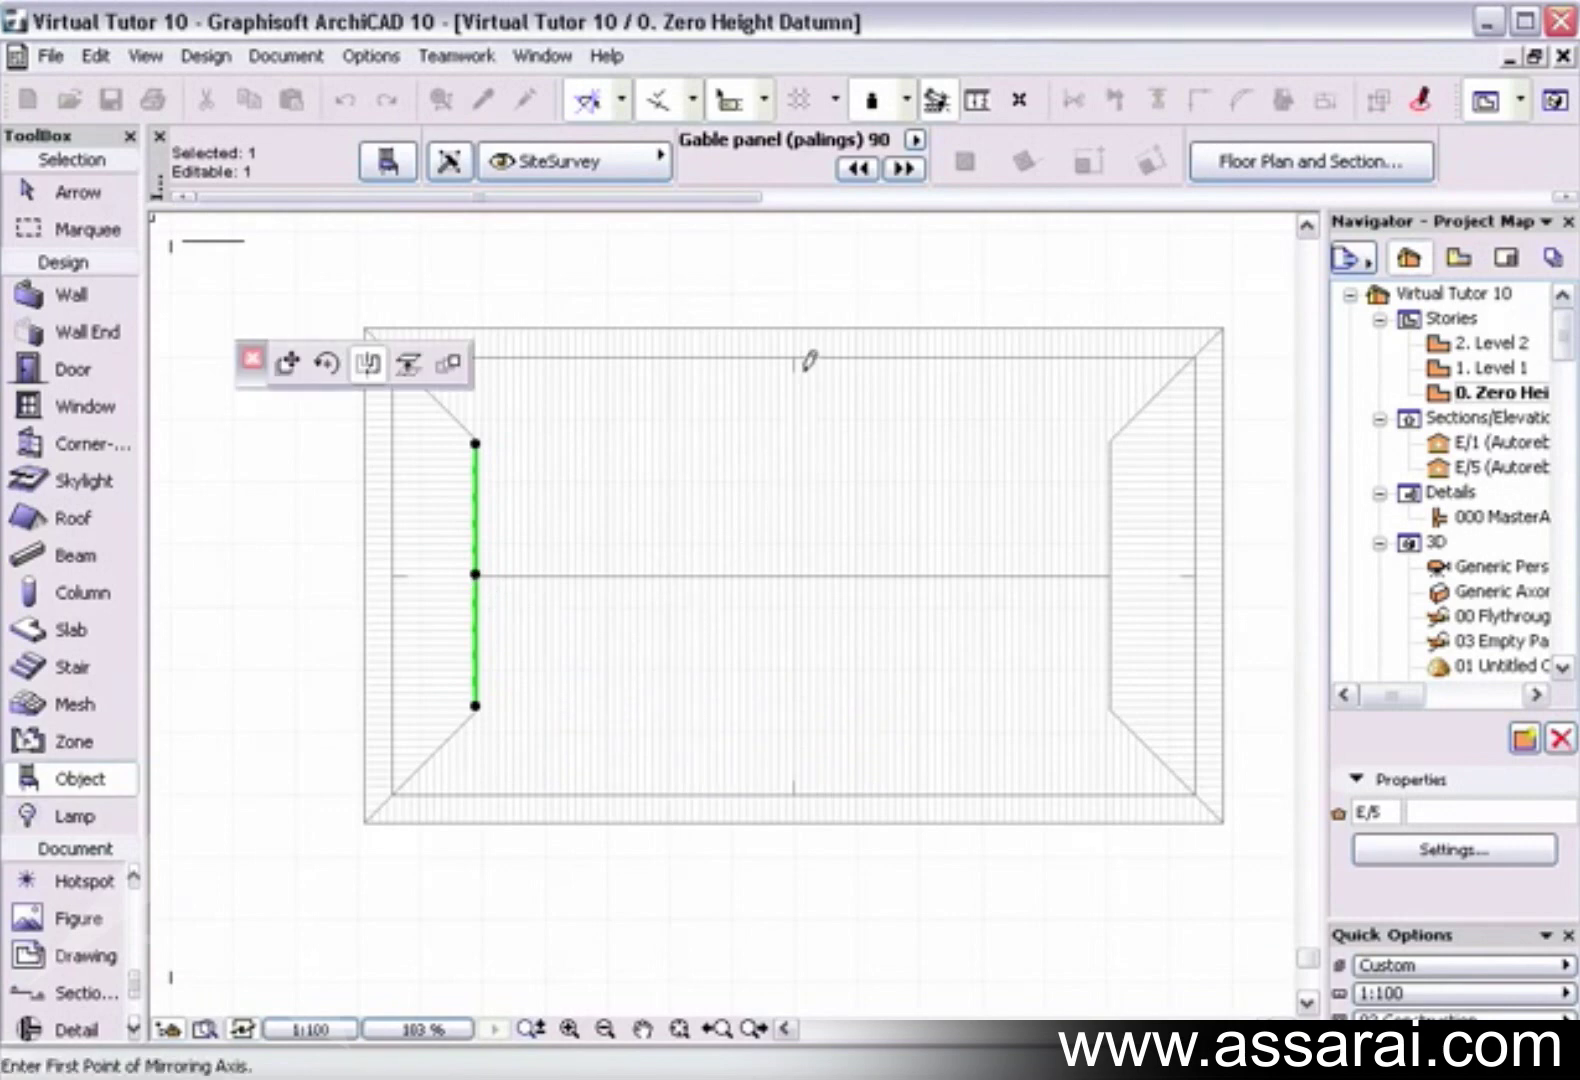
pyautogui.press('ctrl')
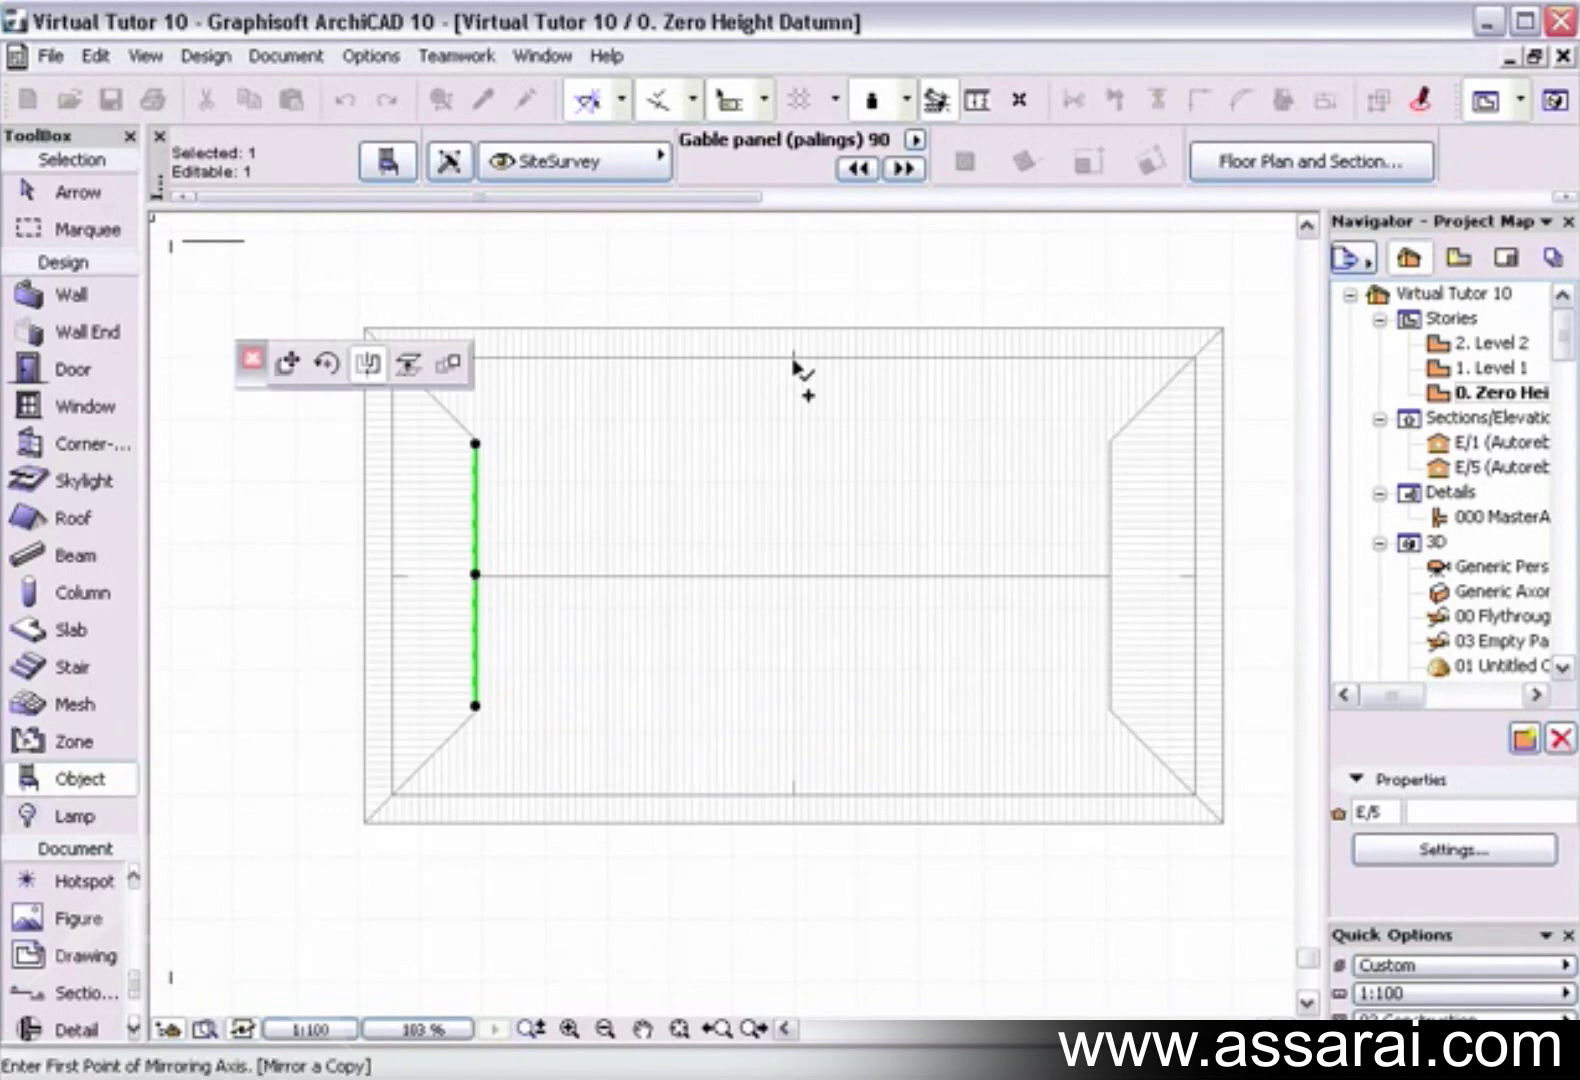
pyautogui.click(793, 366)
pyautogui.click(793, 325)
pyautogui.press('Escape')
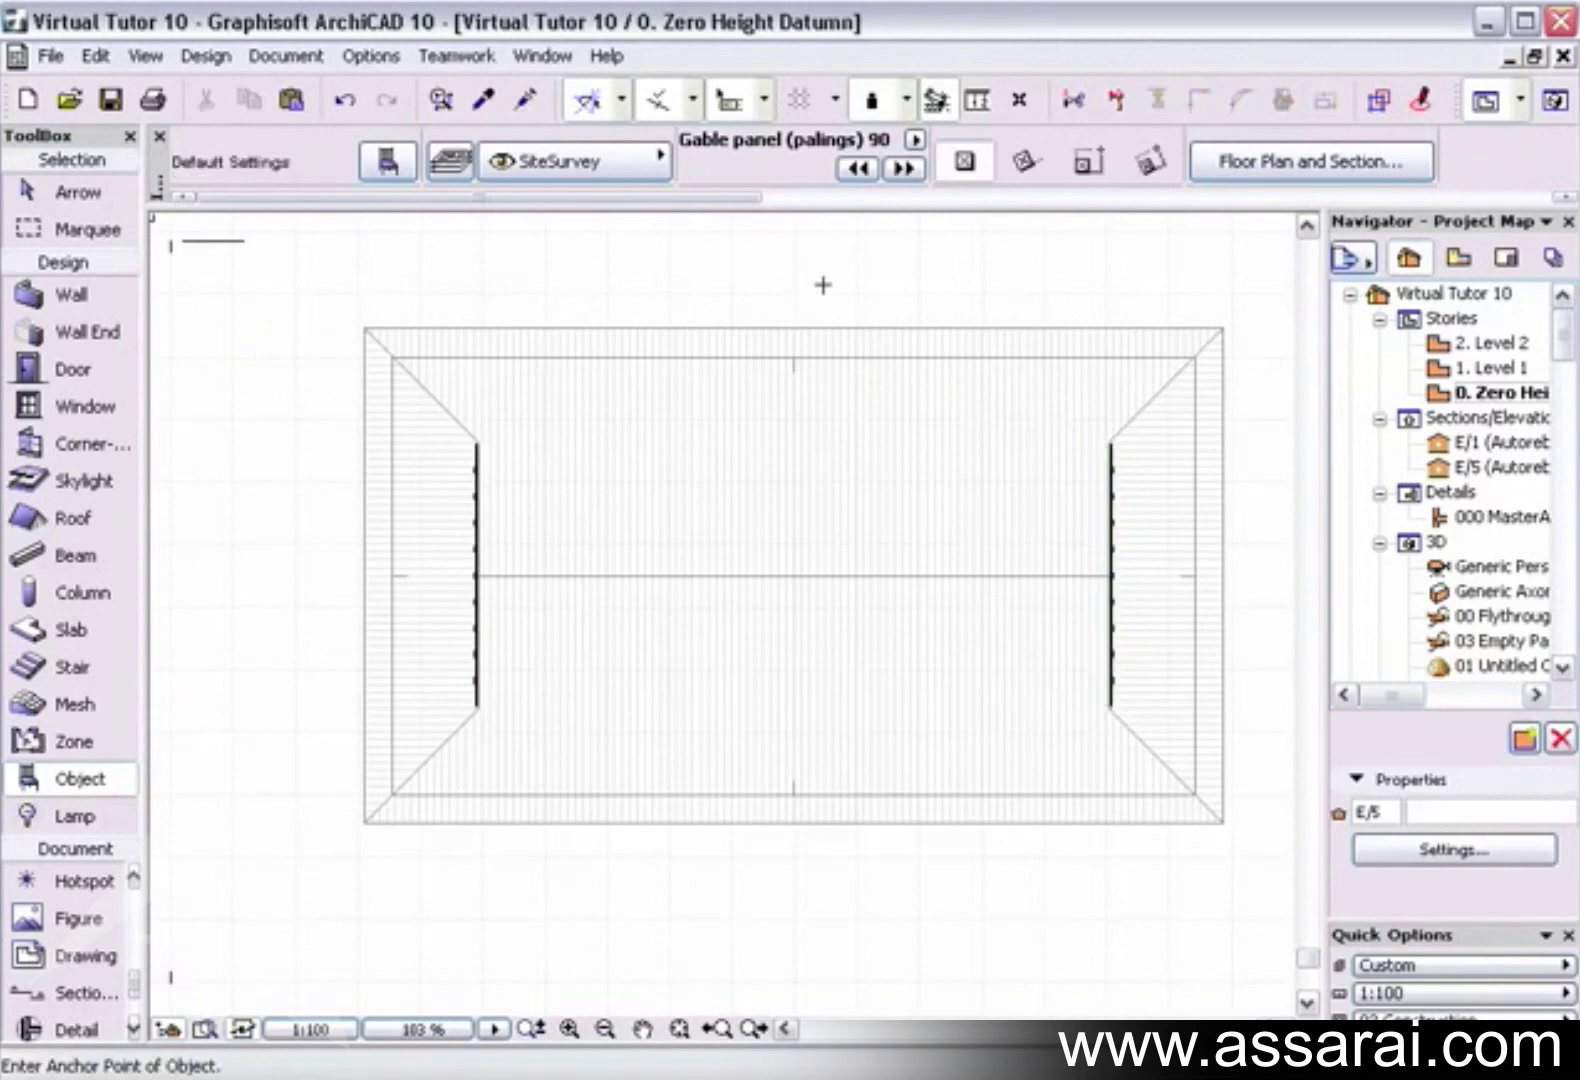
pyautogui.click(1555, 100)
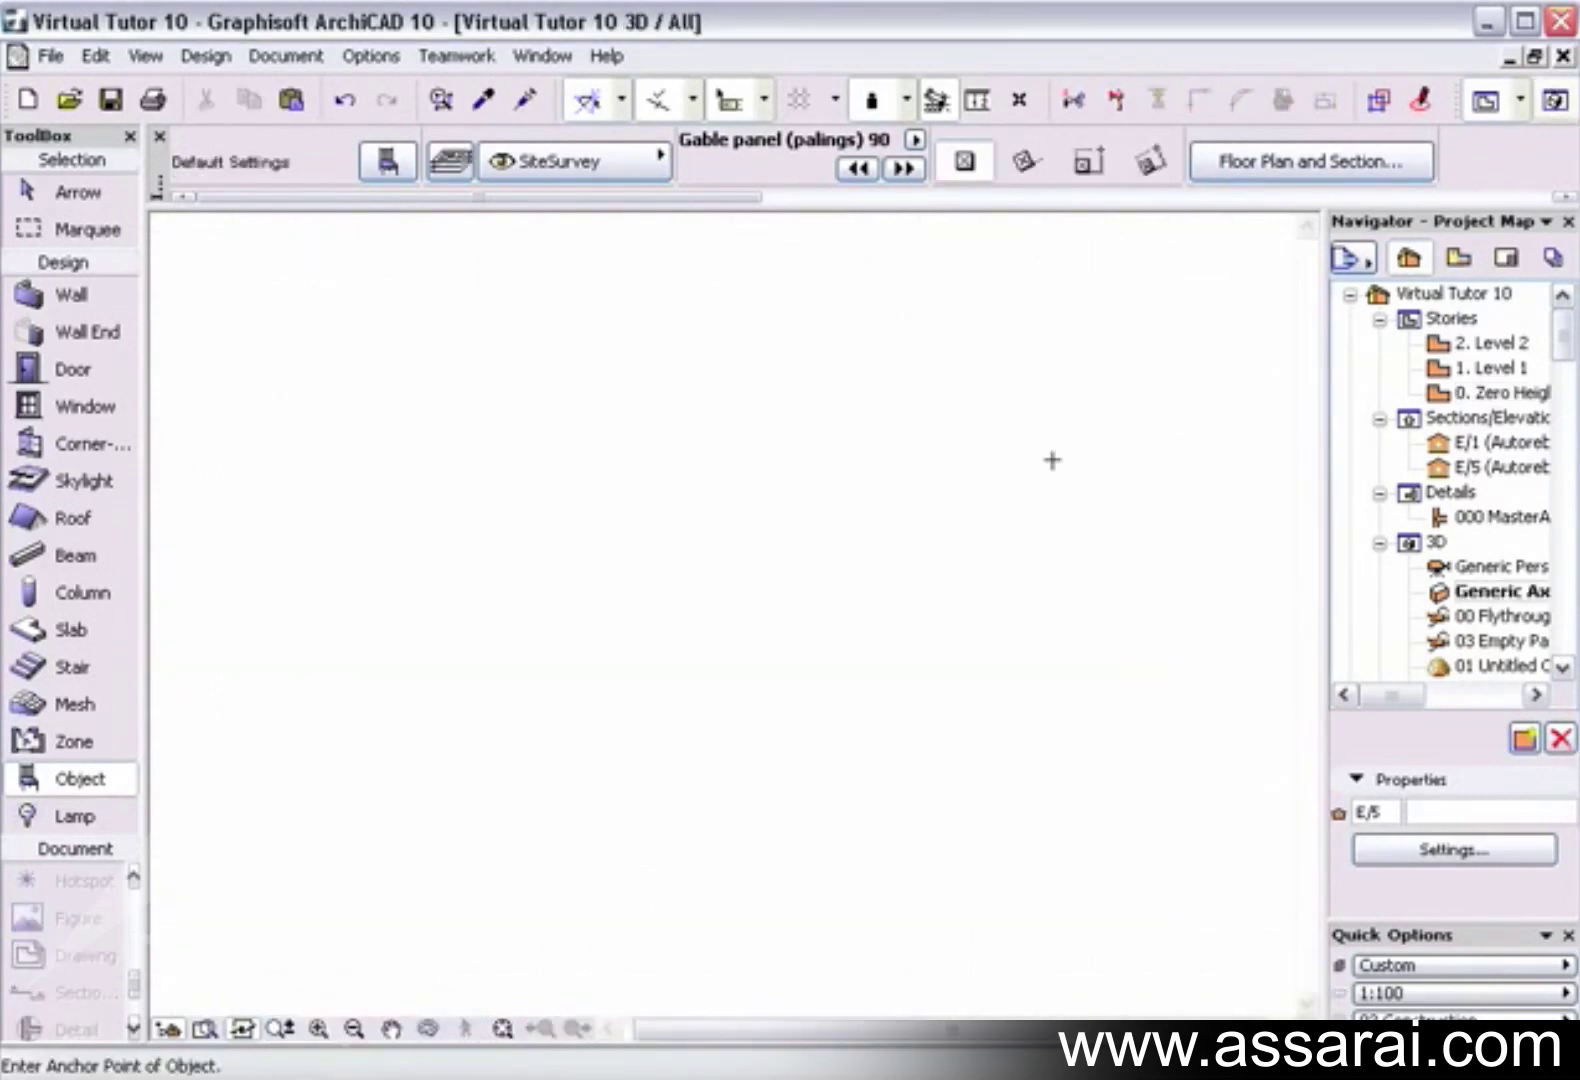